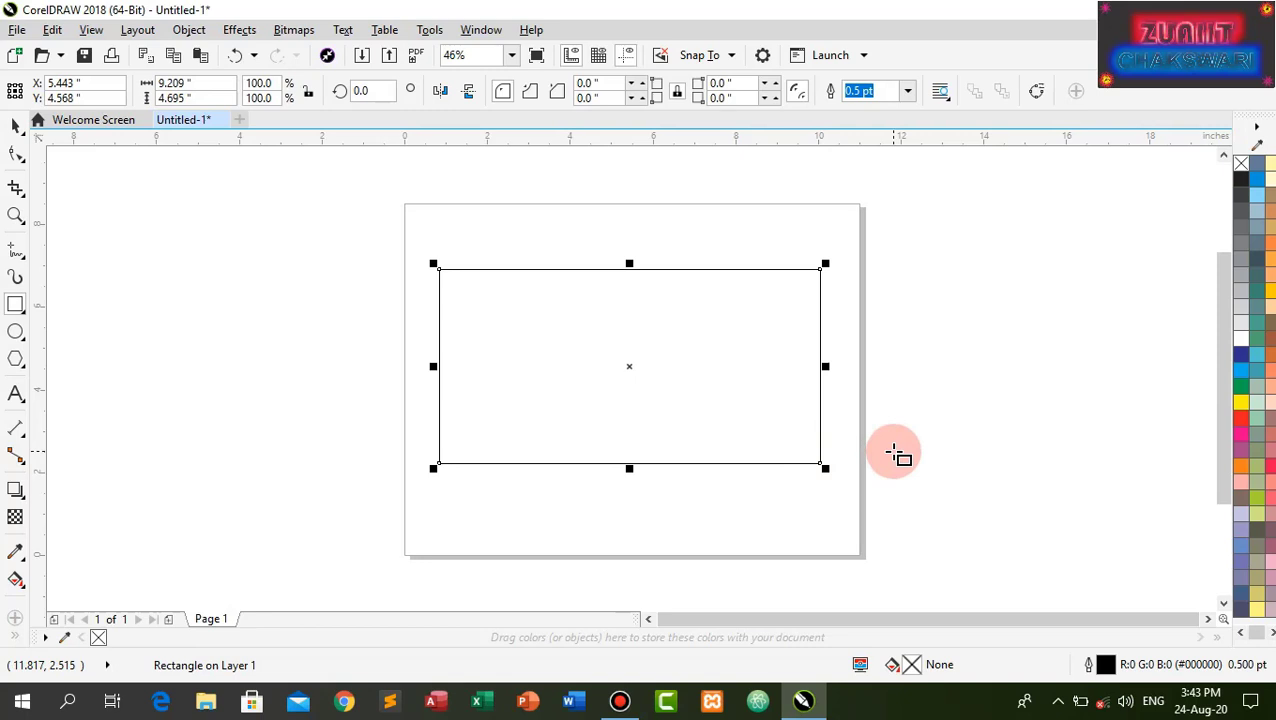
Extrude the rectangle inward, with the vanishing point about 0.64 in left of and 0.71 in below its centre
{"action": "left_click", "coordinate": [20, 495]}
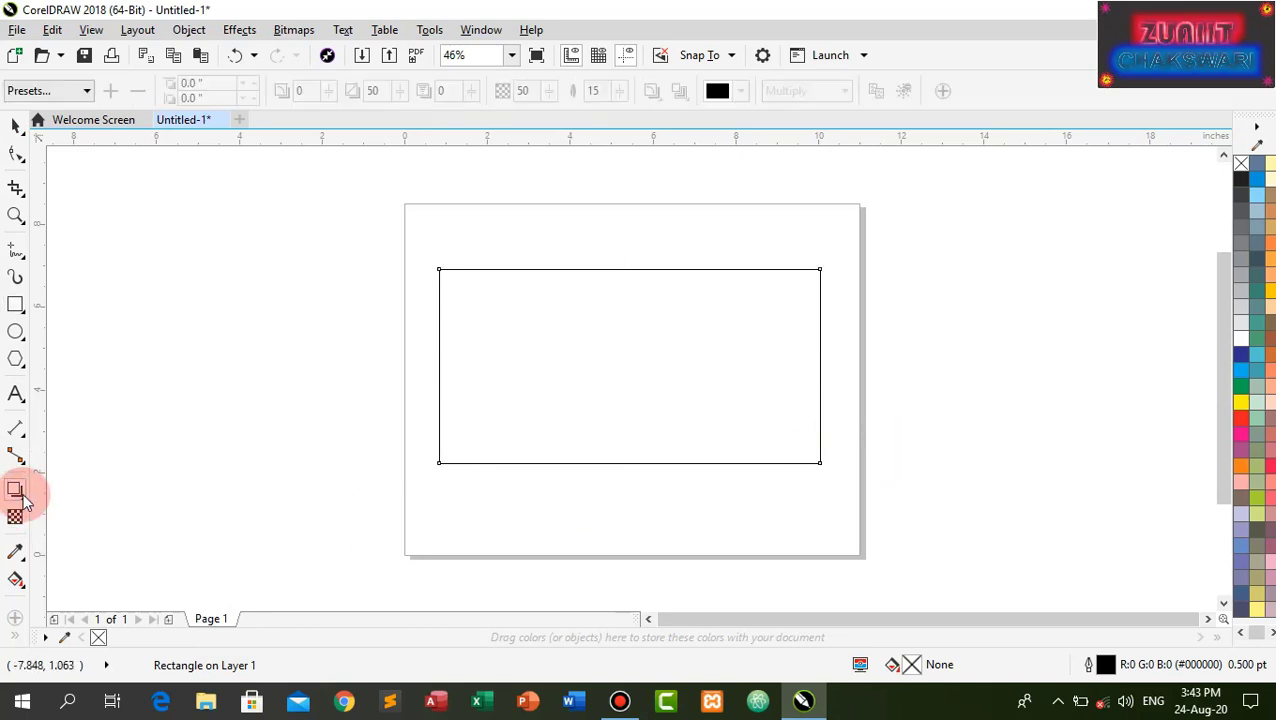
{"action": "left_click_drag", "start_coordinate": [22, 500], "coordinate": [81, 500]}
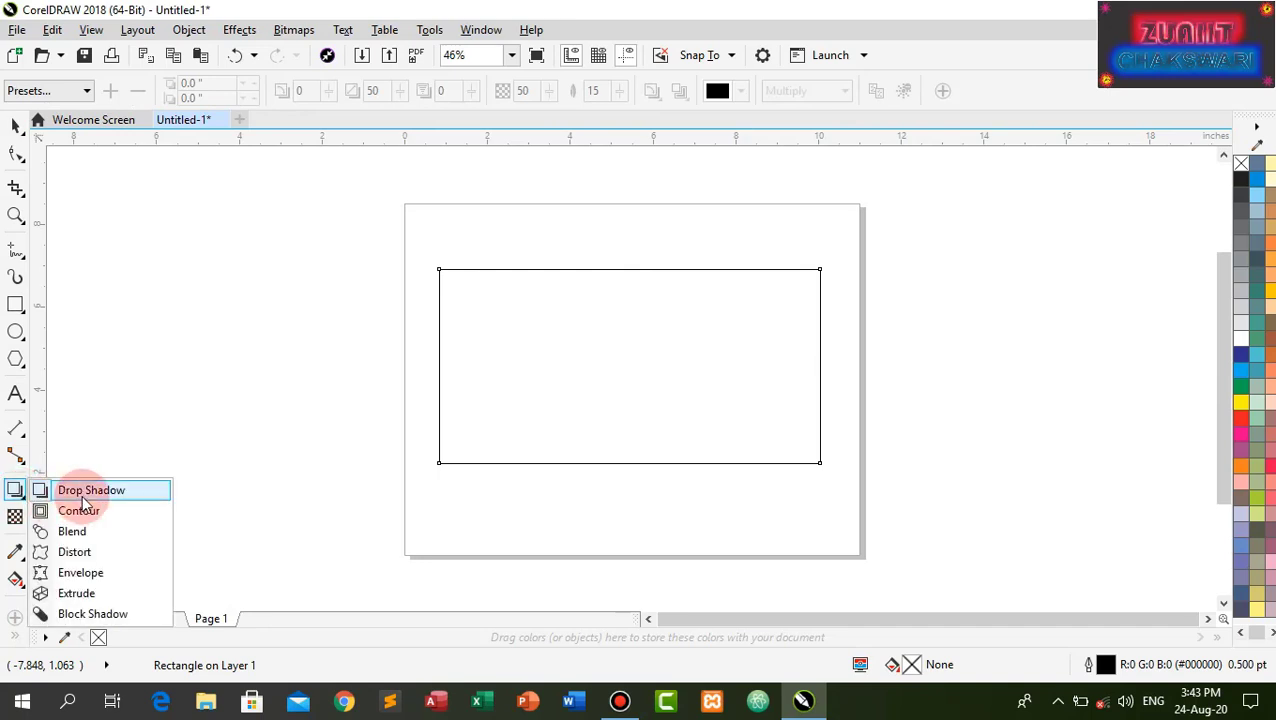
{"action": "left_click", "coordinate": [82, 491]}
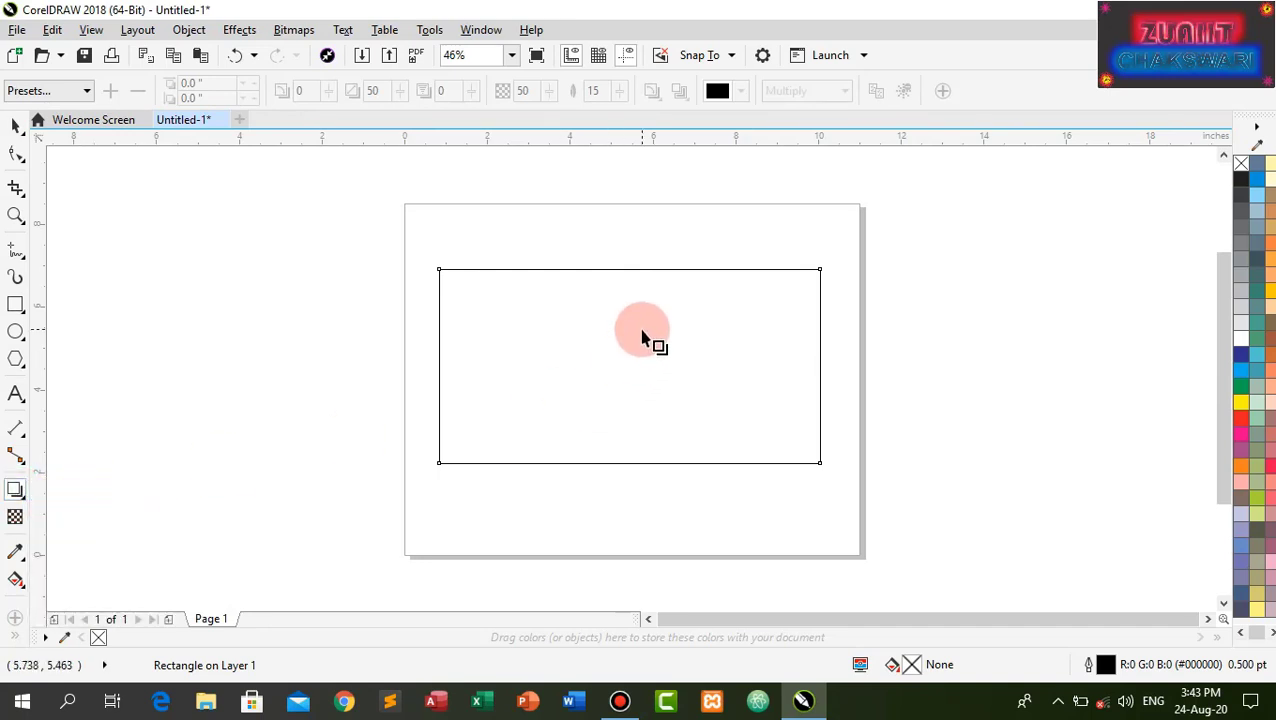
{"action": "left_click_drag", "start_coordinate": [15, 490], "coordinate": [80, 593]}
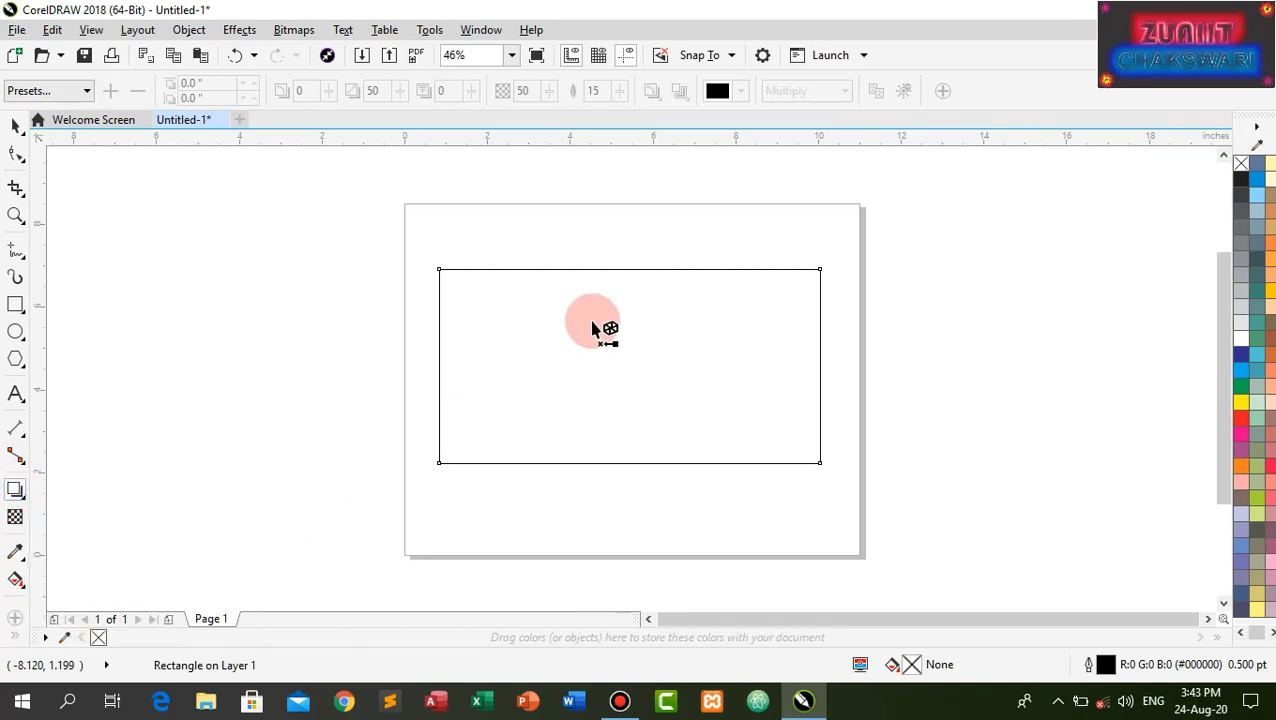
{"action": "left_click_drag", "start_coordinate": [640, 344], "coordinate": [604, 396]}
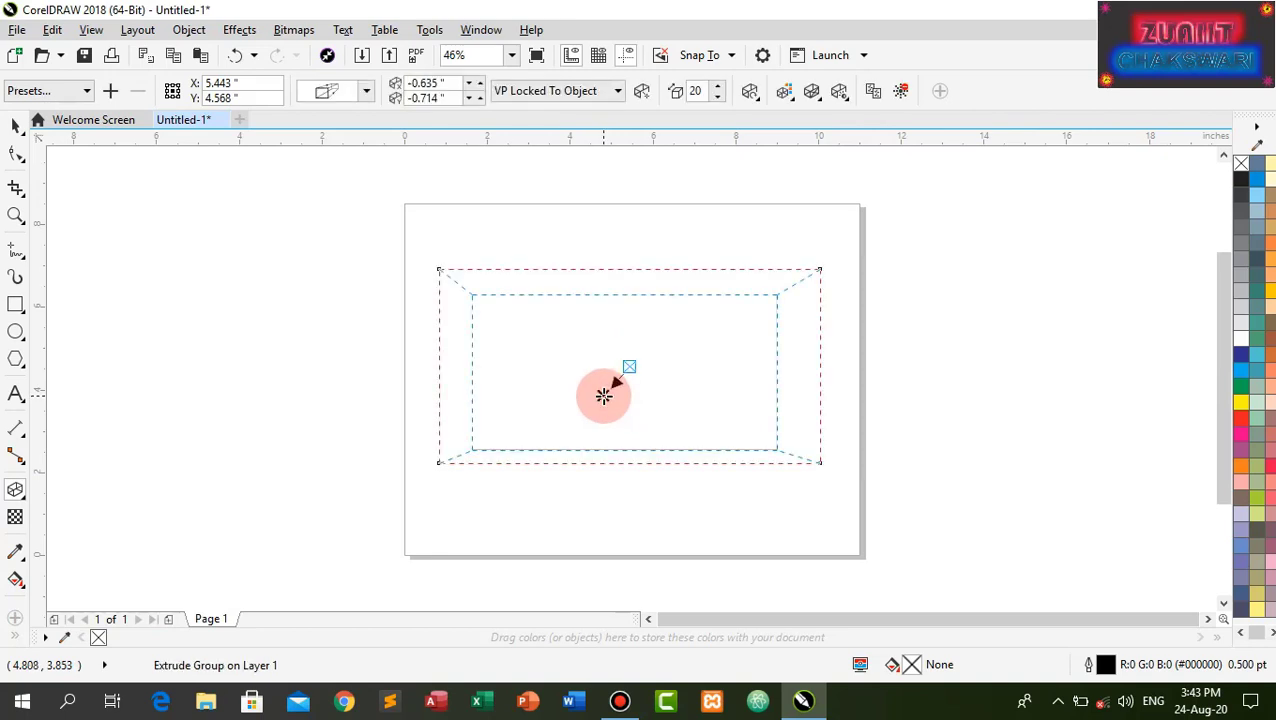
{"action": "left_click", "coordinate": [16, 127]}
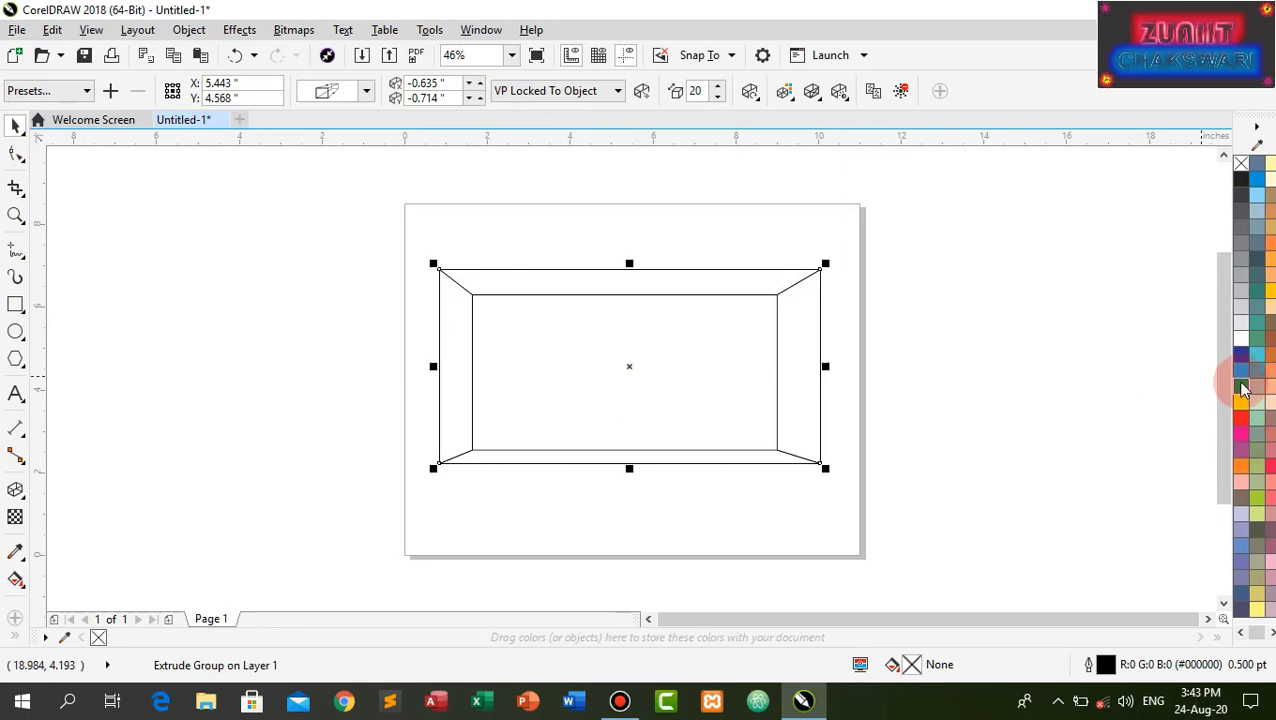
Fill the extruded rectangle with cyan and open the extrusion colour options
{"action": "left_click_drag", "start_coordinate": [1240, 370], "coordinate": [808, 398]}
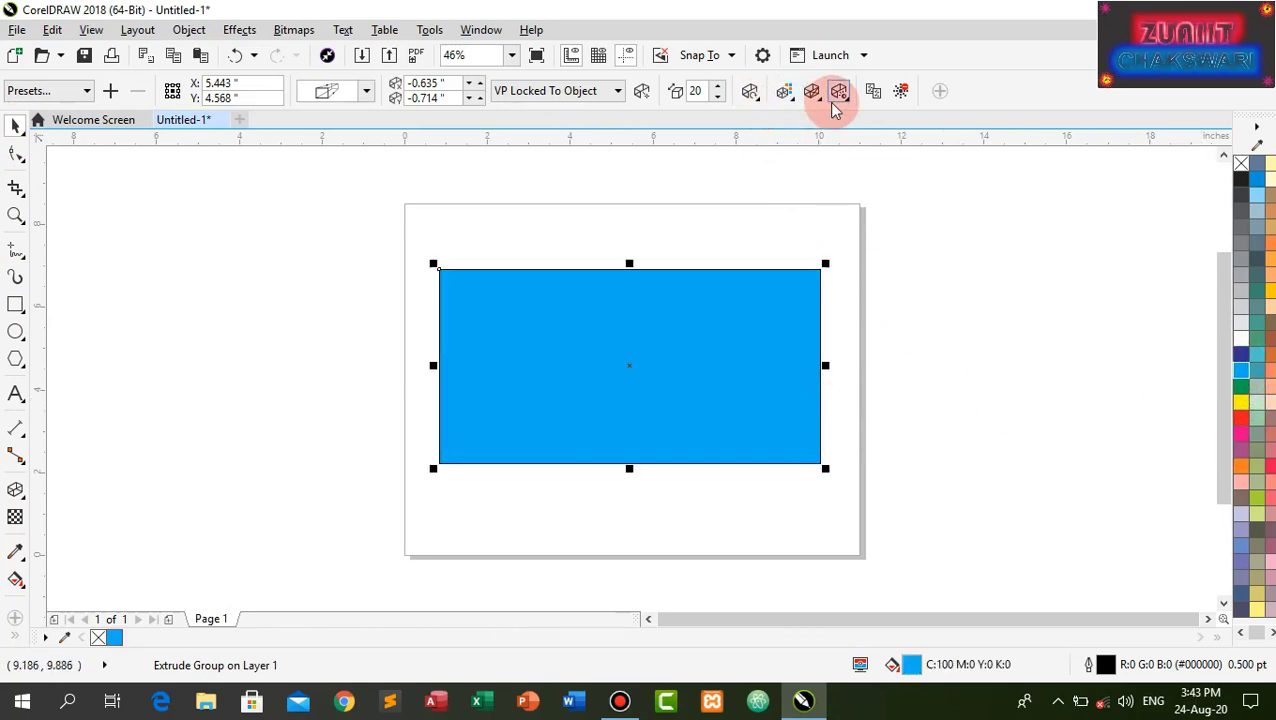
{"action": "left_click", "coordinate": [795, 100]}
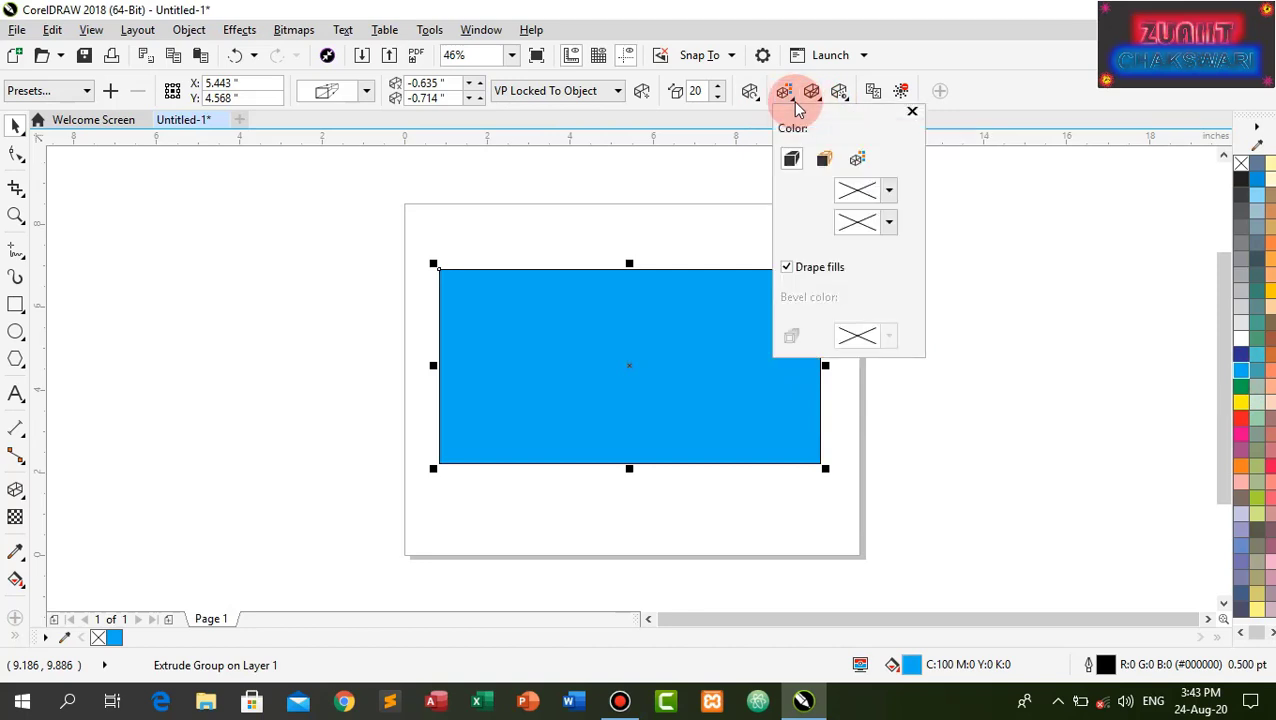
{"action": "left_click", "coordinate": [985, 226]}
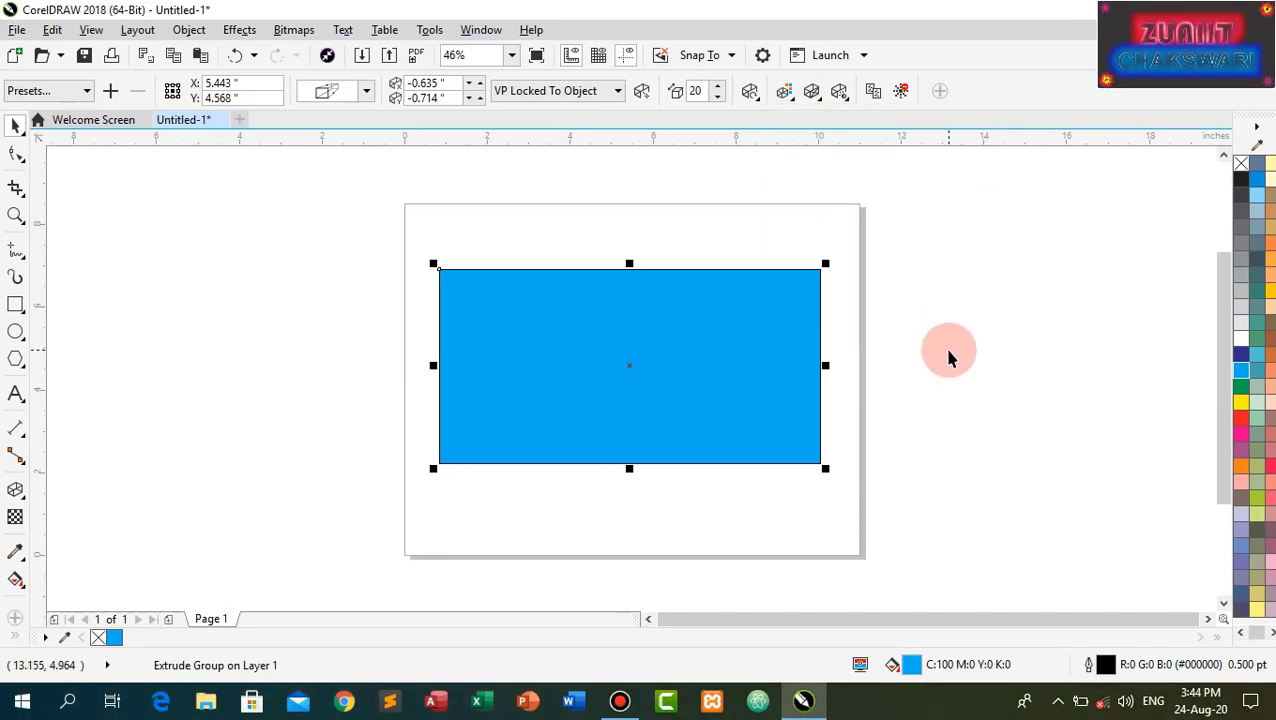
Shade the rectangle's extrusion with a colour gradient from white to black
{"action": "left_click", "coordinate": [811, 91]}
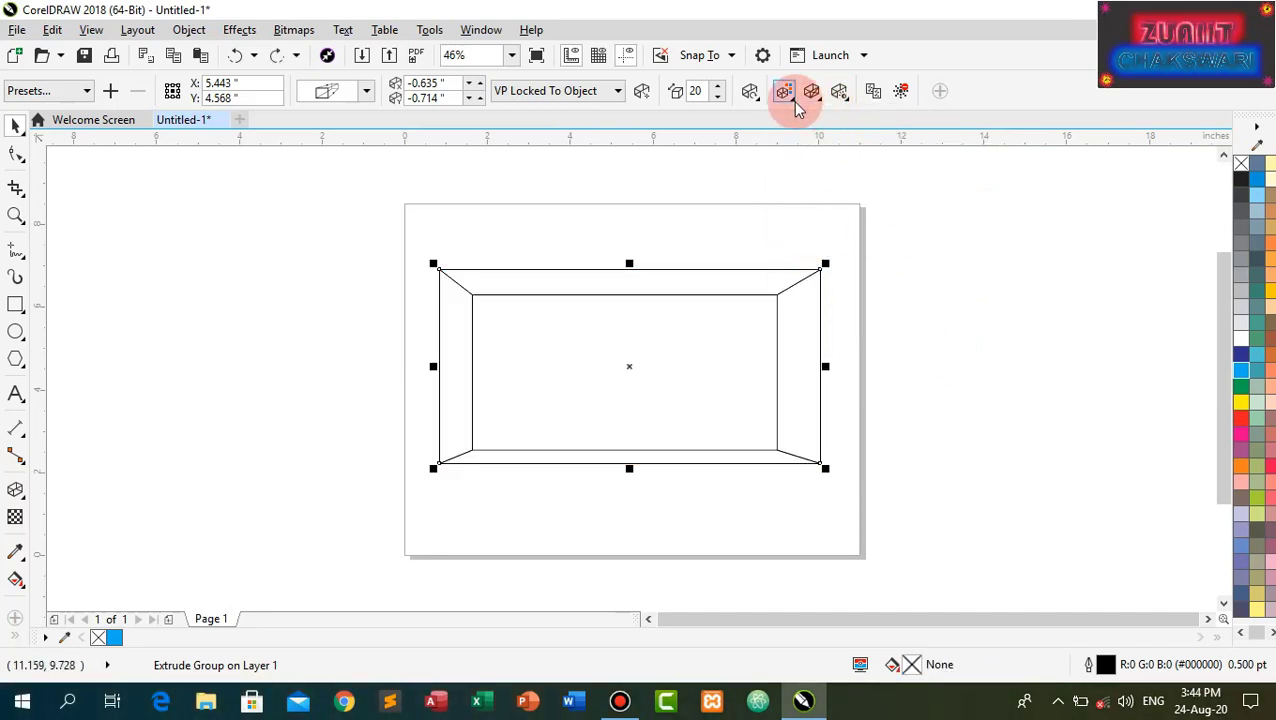
{"action": "left_click", "coordinate": [858, 160]}
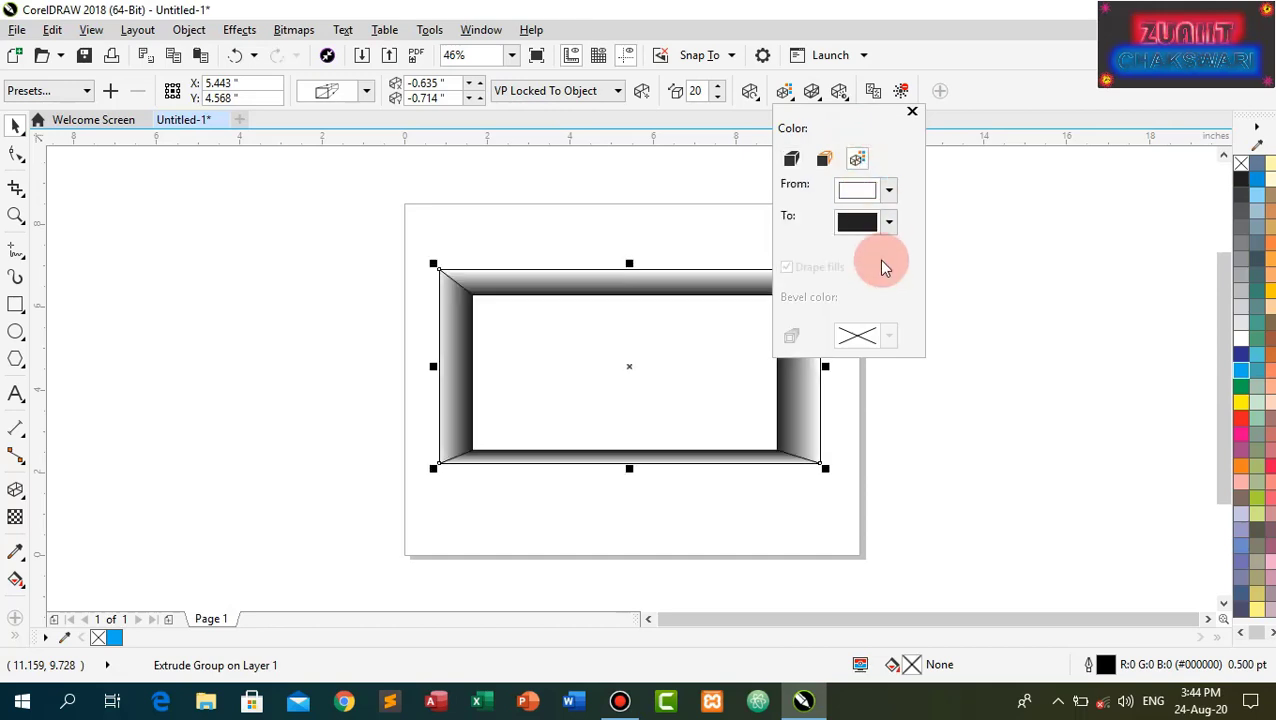
{"action": "left_click", "coordinate": [1033, 380]}
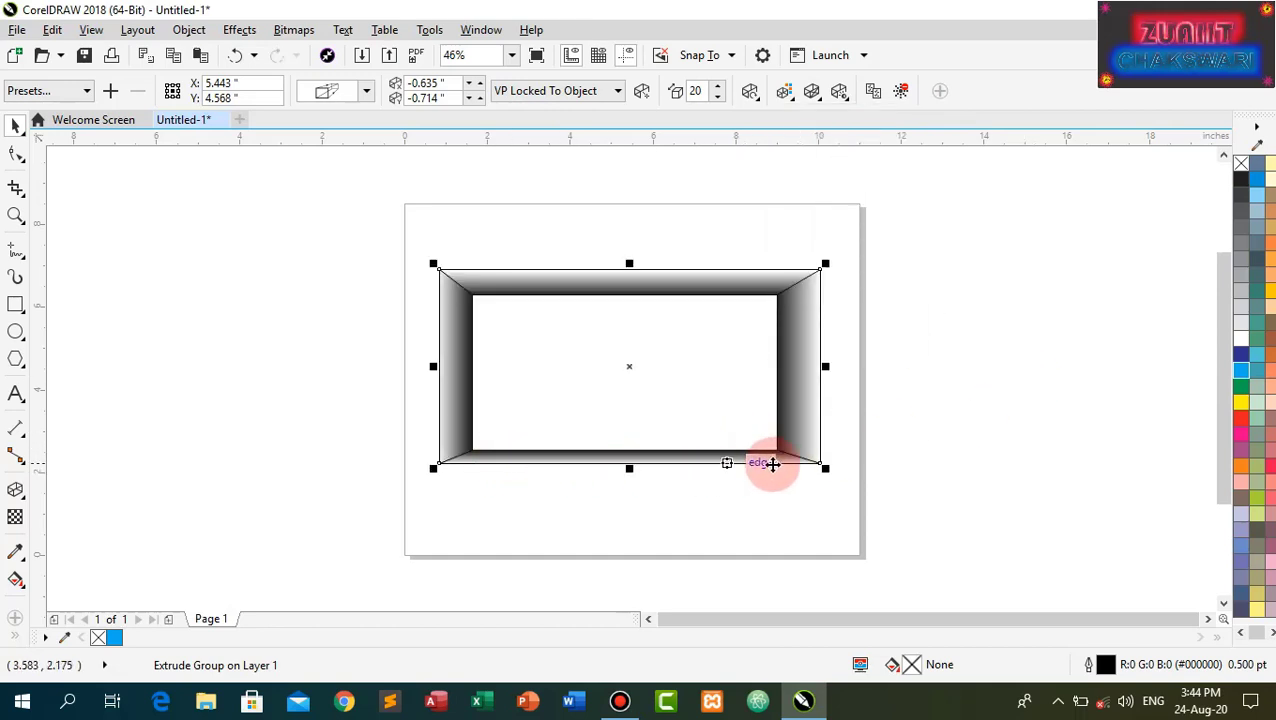
Rotate the extruded rectangle in 3D so it appears as an open box seen from above at an angle
{"action": "left_click", "coordinate": [755, 100]}
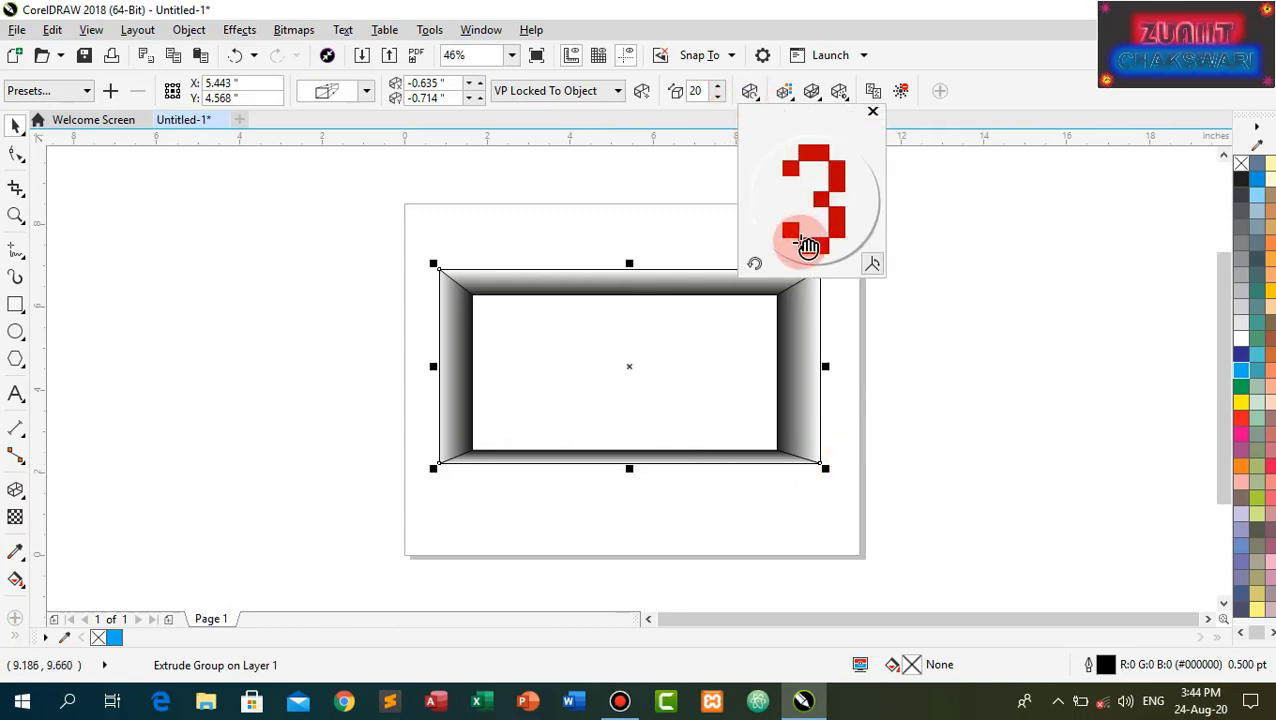
{"action": "left_click_drag", "start_coordinate": [808, 246], "coordinate": [811, 235]}
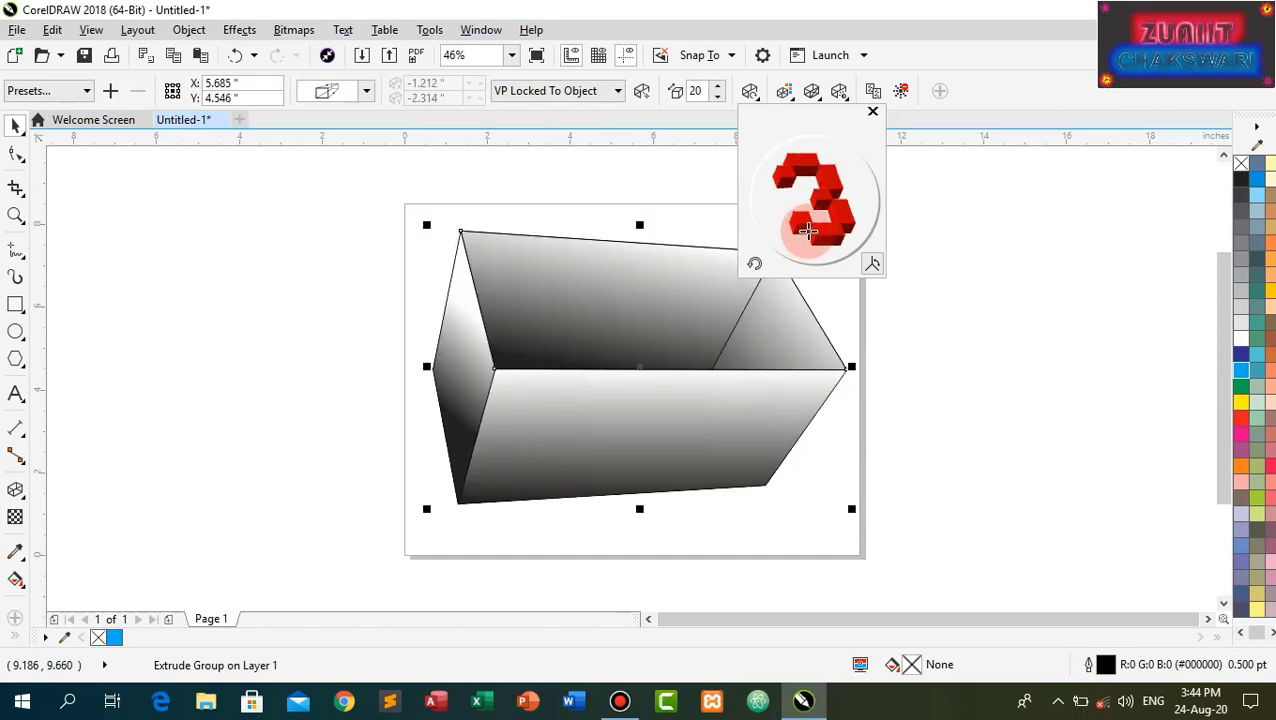
{"action": "left_click_drag", "start_coordinate": [808, 230], "coordinate": [806, 236]}
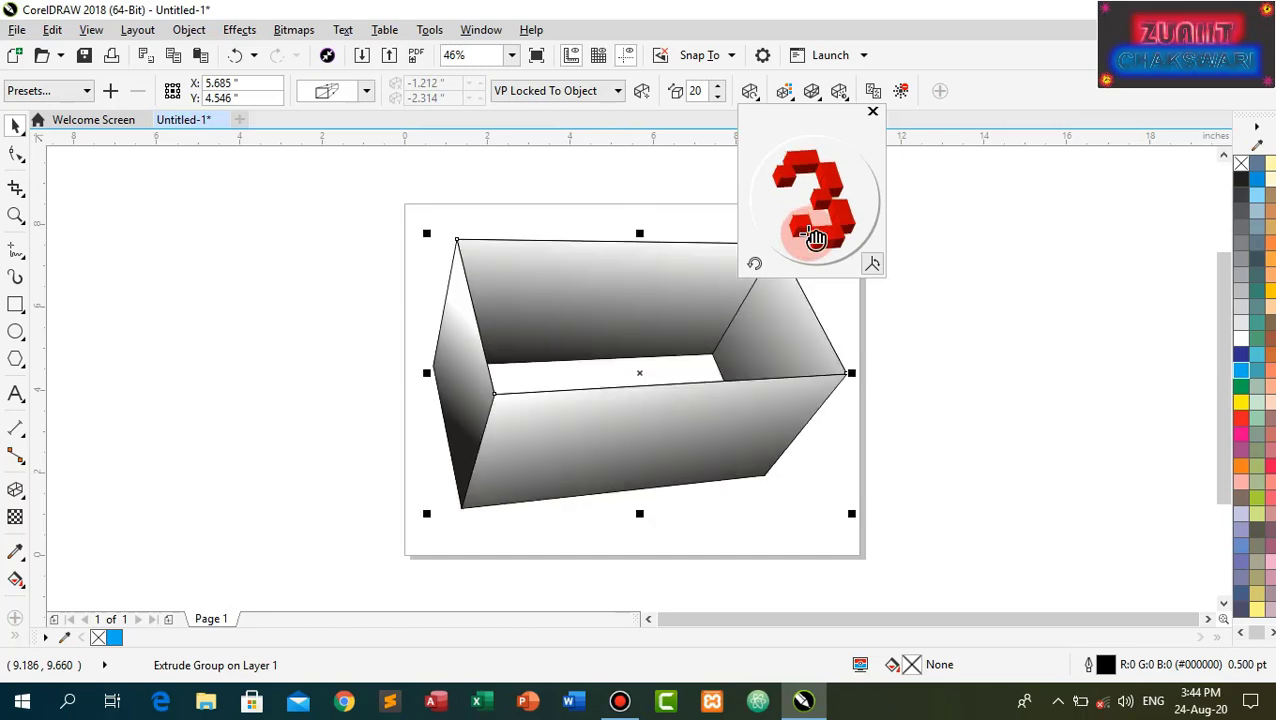
{"action": "left_click", "coordinate": [943, 269]}
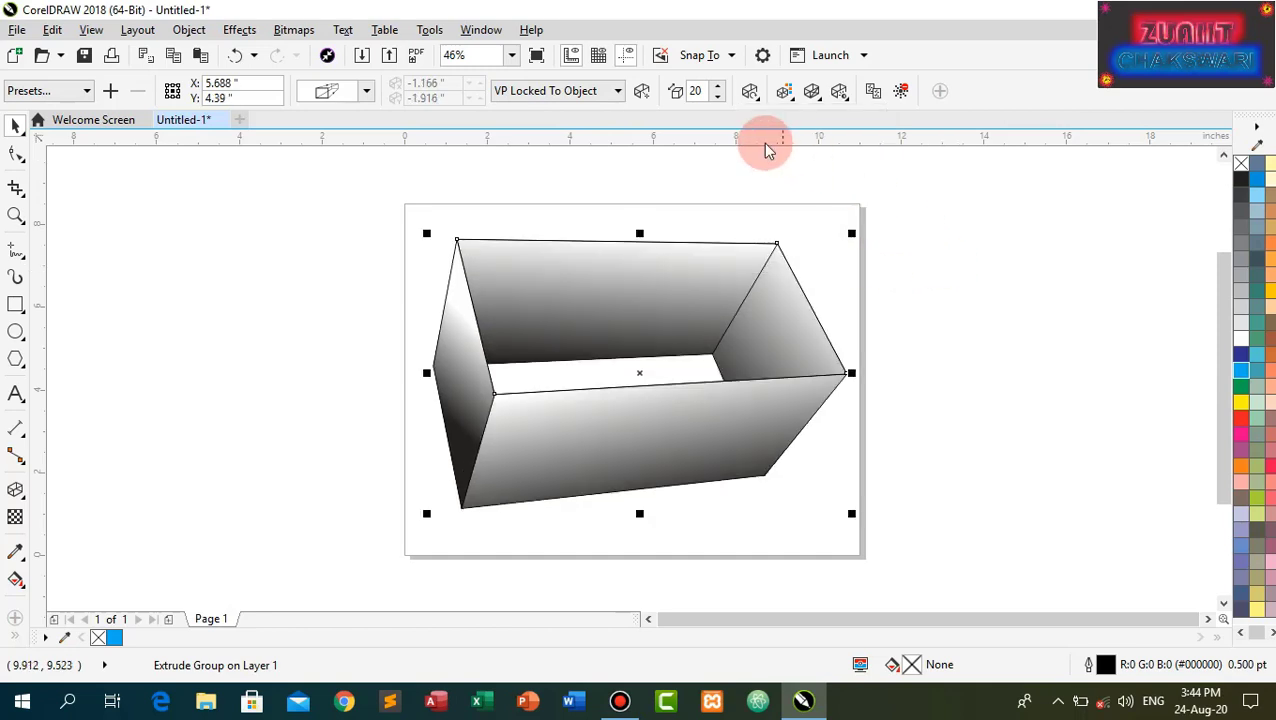
Reduce the extrusion depth of the rotated box to 5 and fill the shape with magenta
{"action": "left_click", "coordinate": [718, 87]}
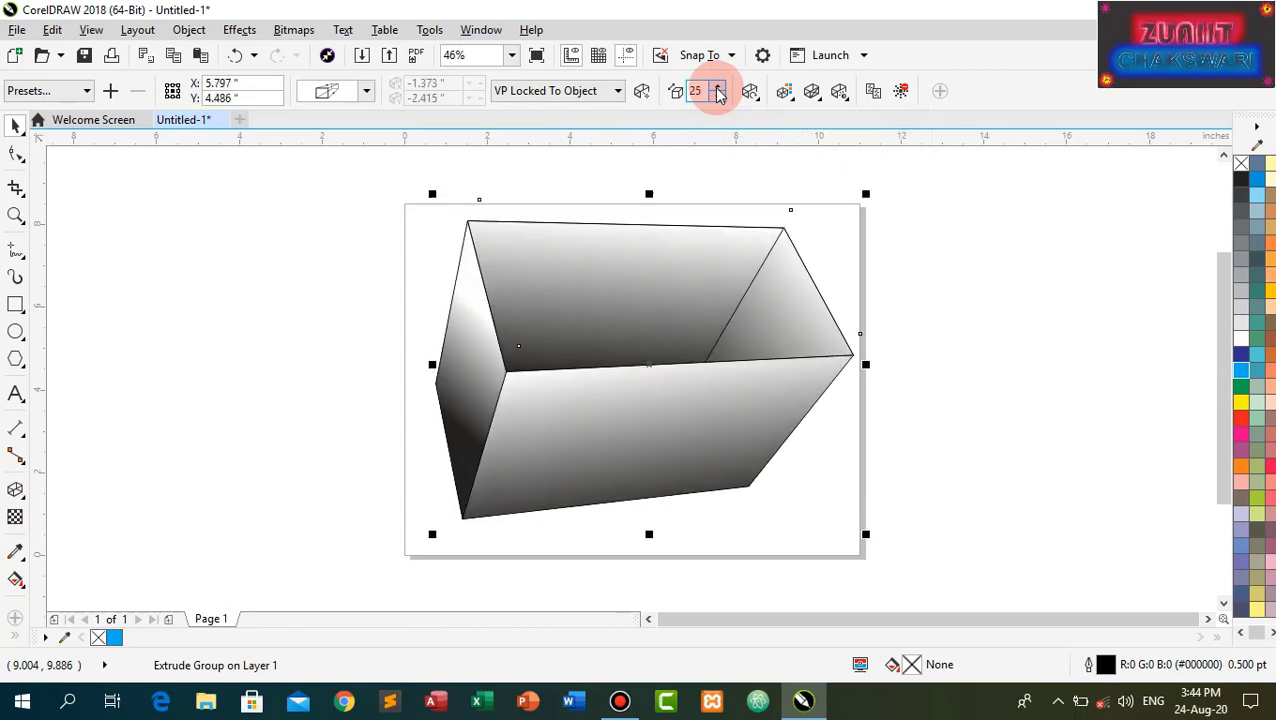
{"action": "left_click", "coordinate": [718, 87]}
{"action": "left_click", "coordinate": [718, 87]}
{"action": "left_click", "coordinate": [717, 97]}
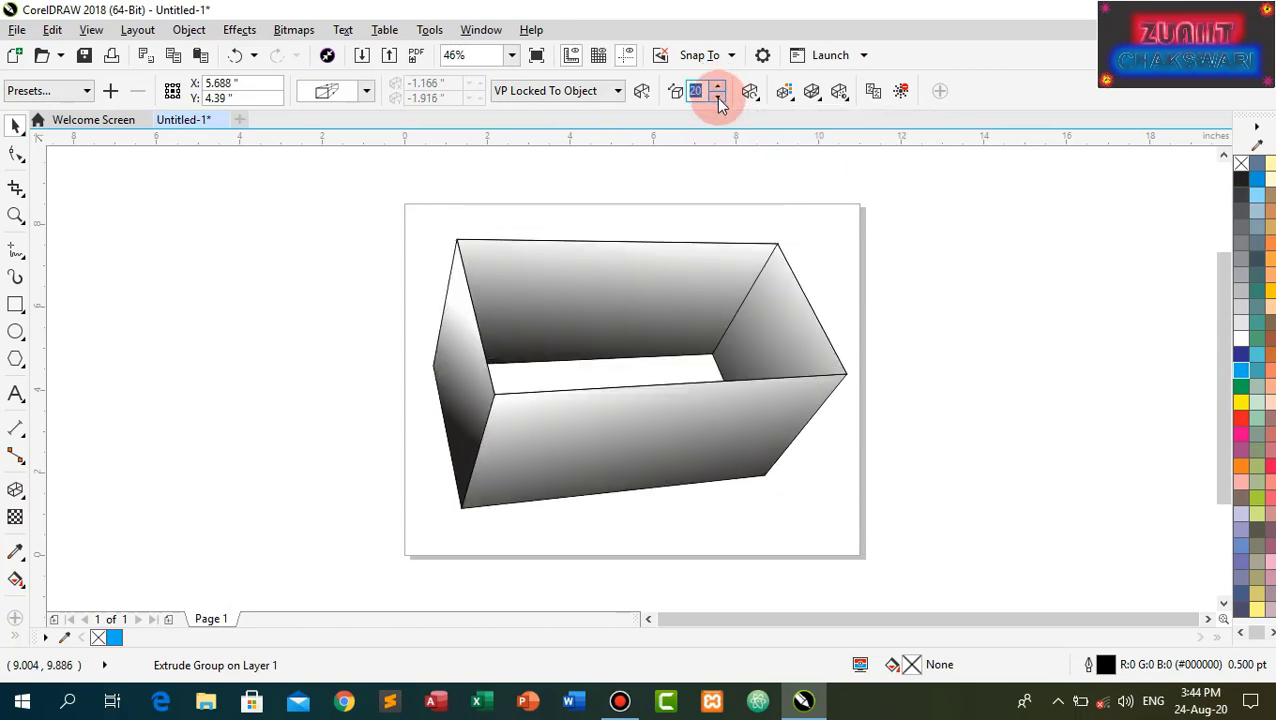
{"action": "left_click", "coordinate": [717, 97]}
{"action": "left_click", "coordinate": [717, 97]}
{"action": "left_click", "coordinate": [717, 97]}
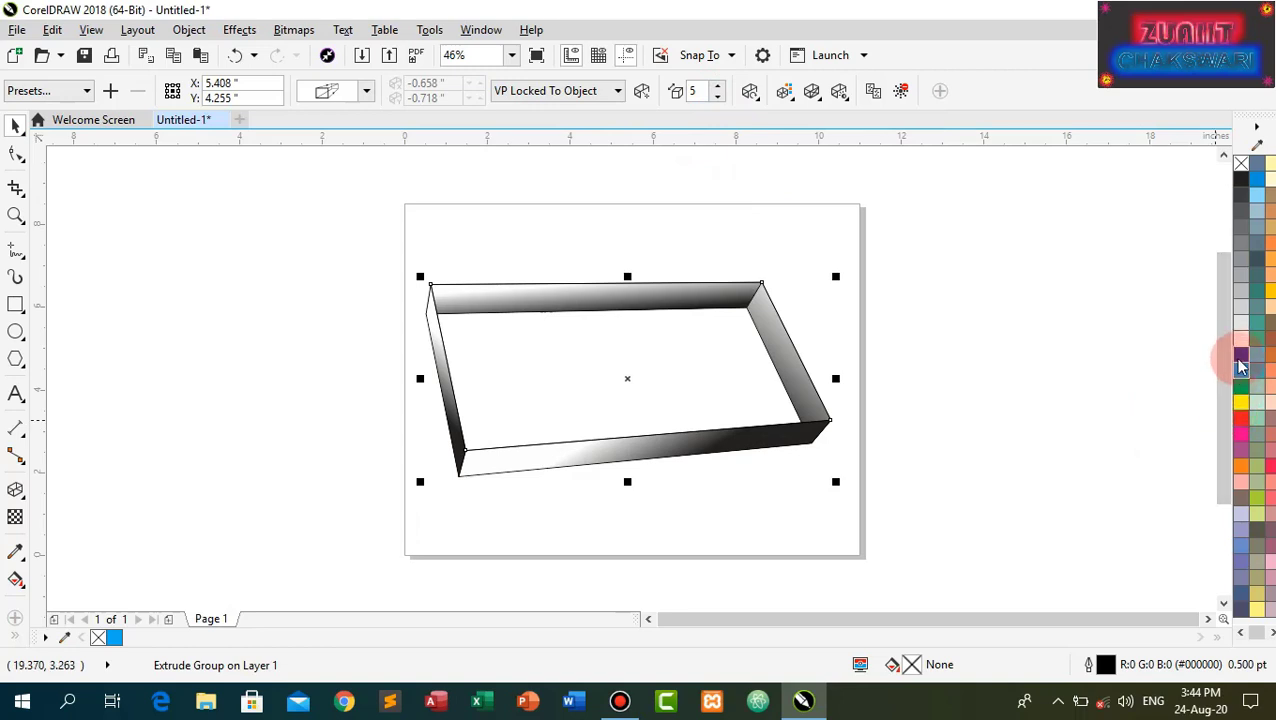
{"action": "left_click", "coordinate": [1240, 436]}
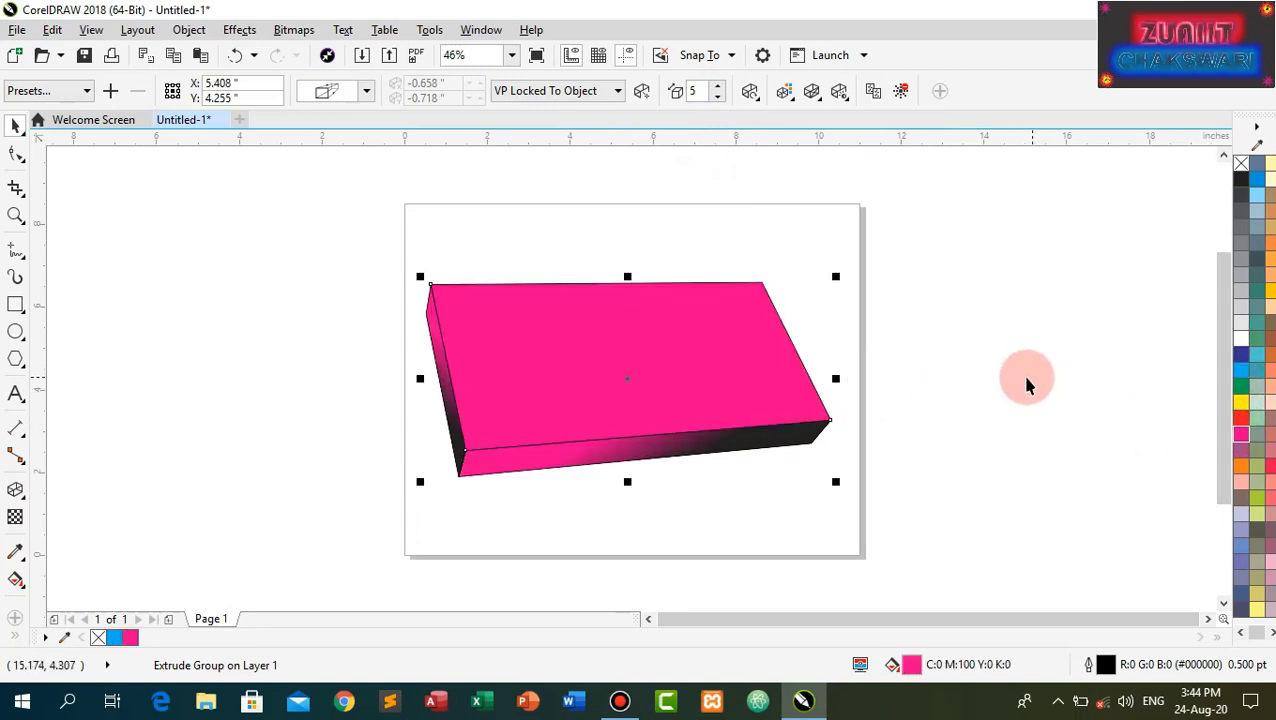
Undo the fill, depth, rotation, shading and extrusion back to the plain rectangle
{"action": "key", "text": "ctrl+z"}
{"action": "key", "text": "ctrl+z"}
{"action": "key", "text": "ctrl+z"}
{"action": "key", "text": "ctrl+z"}
{"action": "key", "text": "ctrl+z"}
{"action": "key", "text": "ctrl+z"}
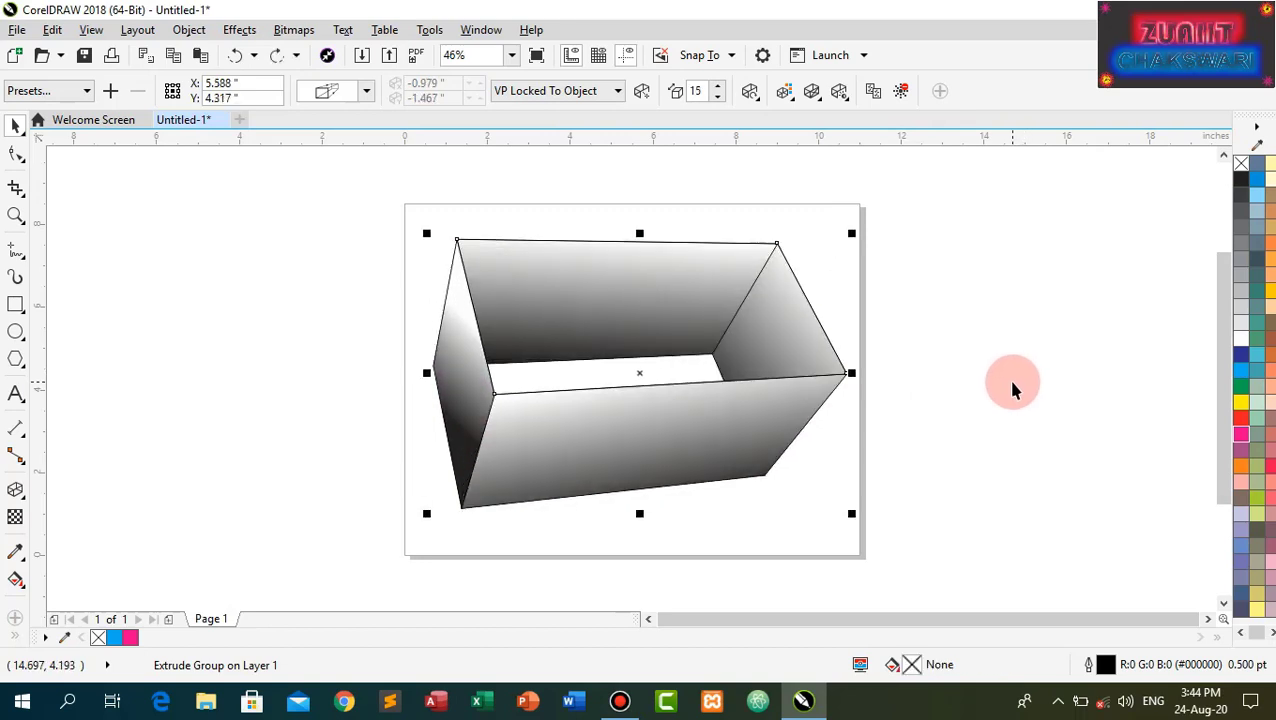
{"action": "key", "text": "ctrl+z"}
{"action": "key", "text": "ctrl+z"}
{"action": "key", "text": "ctrl+z"}
{"action": "key", "text": "ctrl+z"}
{"action": "key", "text": "ctrl+z"}
{"action": "key", "text": "ctrl+z"}
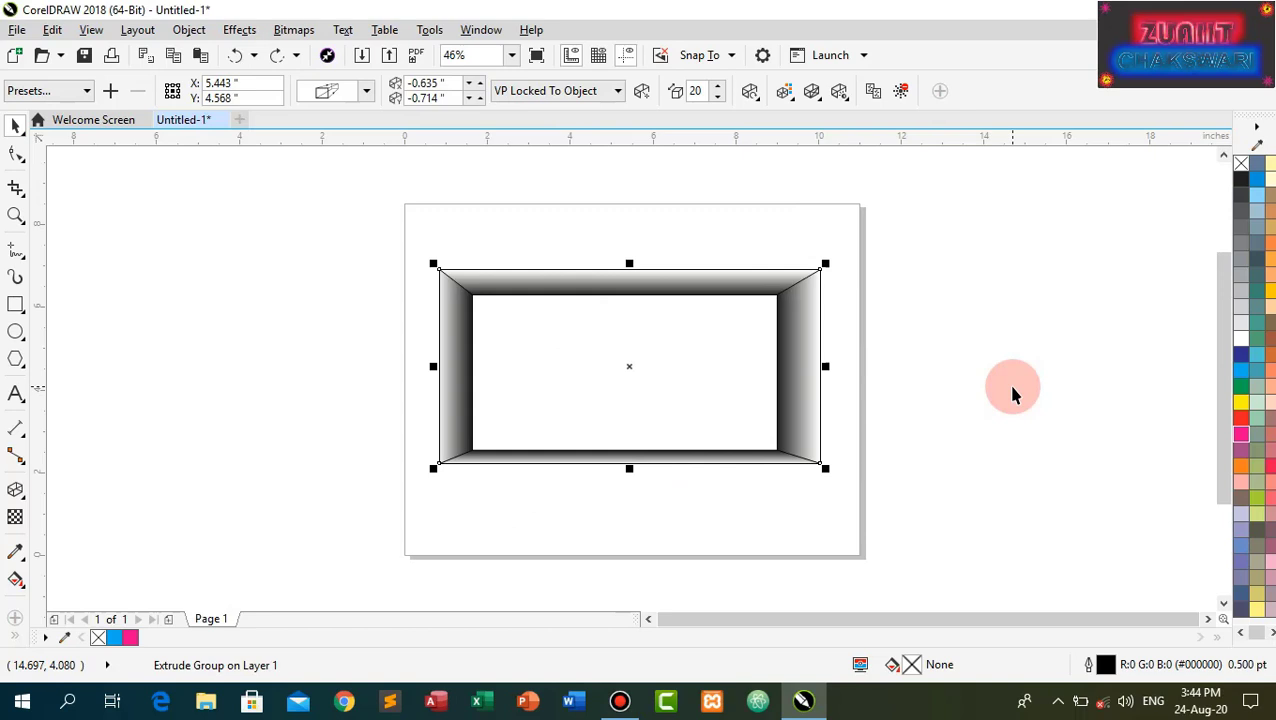
{"action": "key", "text": "ctrl+z"}
{"action": "key", "text": "ctrl+z"}
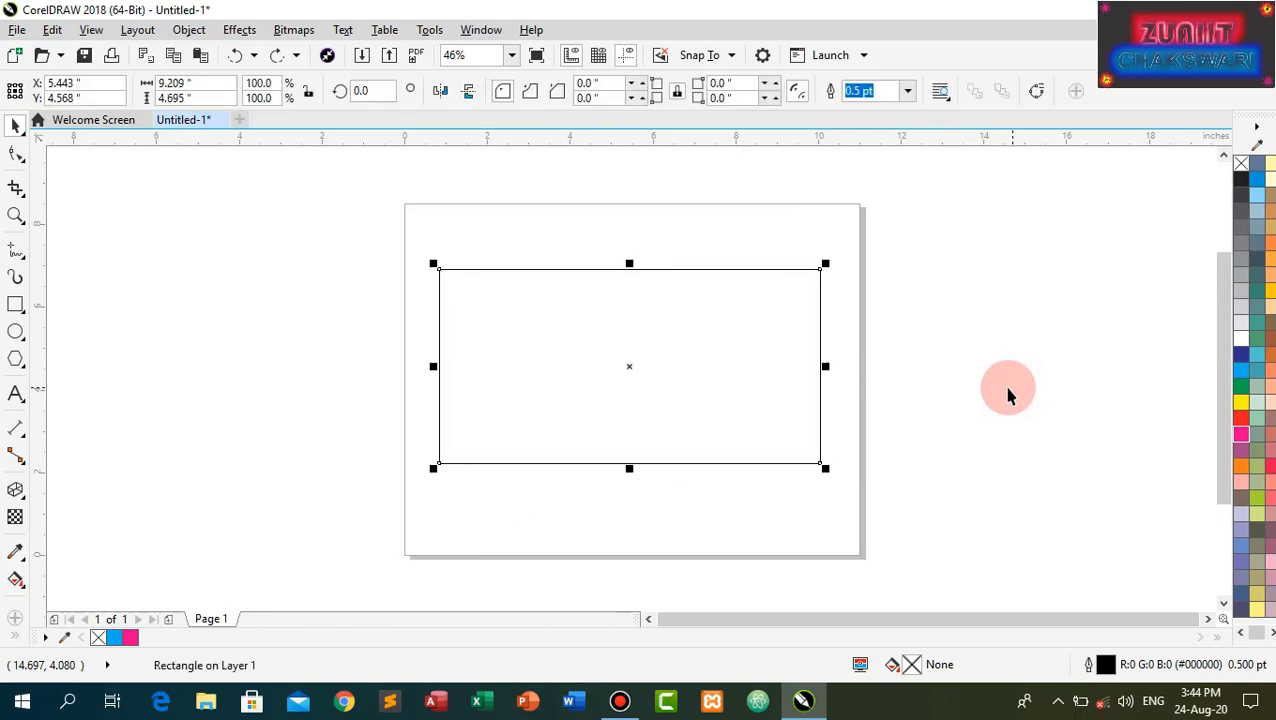
Round all four corners of the rectangle to a radius of 0.85 in
{"action": "left_click", "coordinate": [644, 84]}
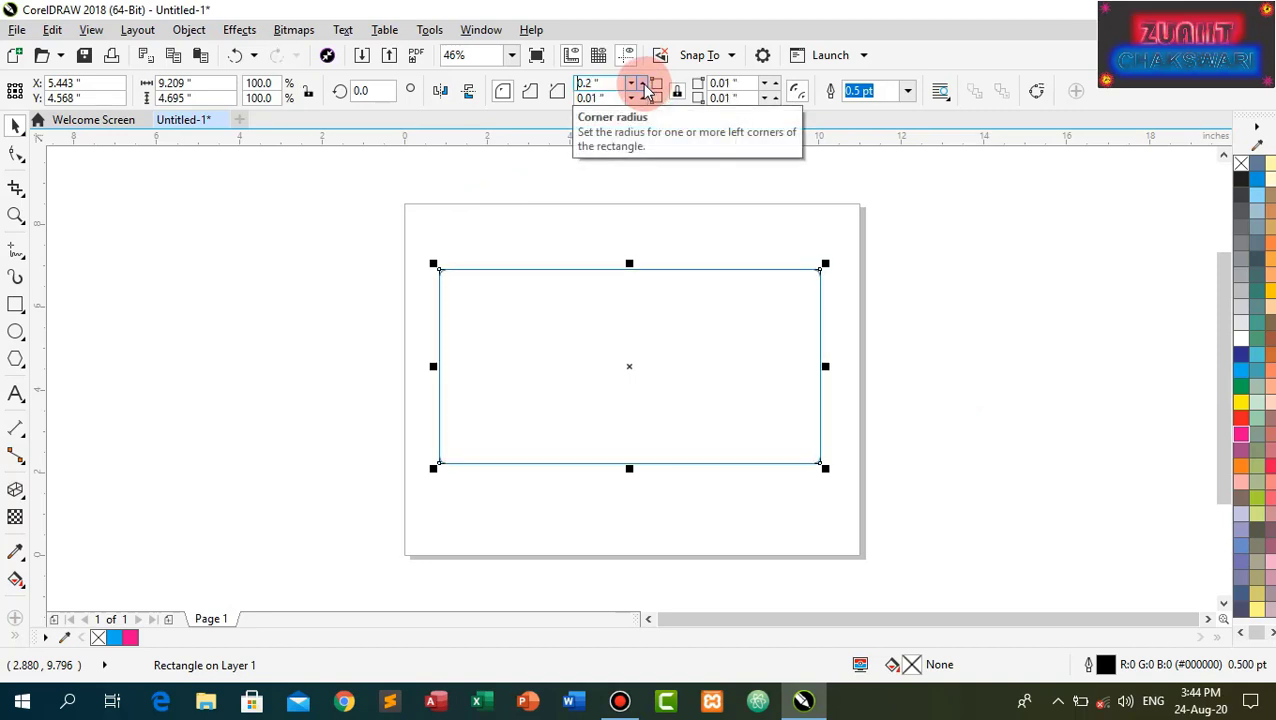
{"action": "left_click", "coordinate": [644, 84]}
{"action": "left_click", "coordinate": [644, 84]}
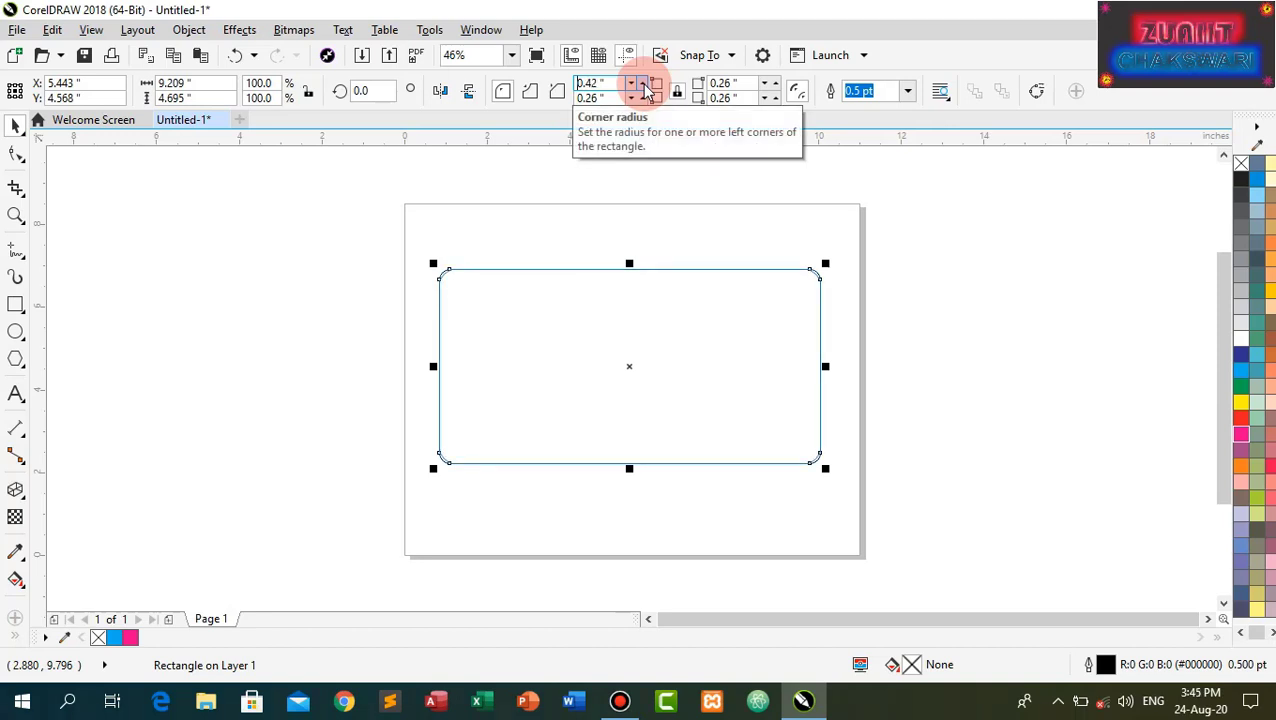
{"action": "left_click", "coordinate": [644, 84]}
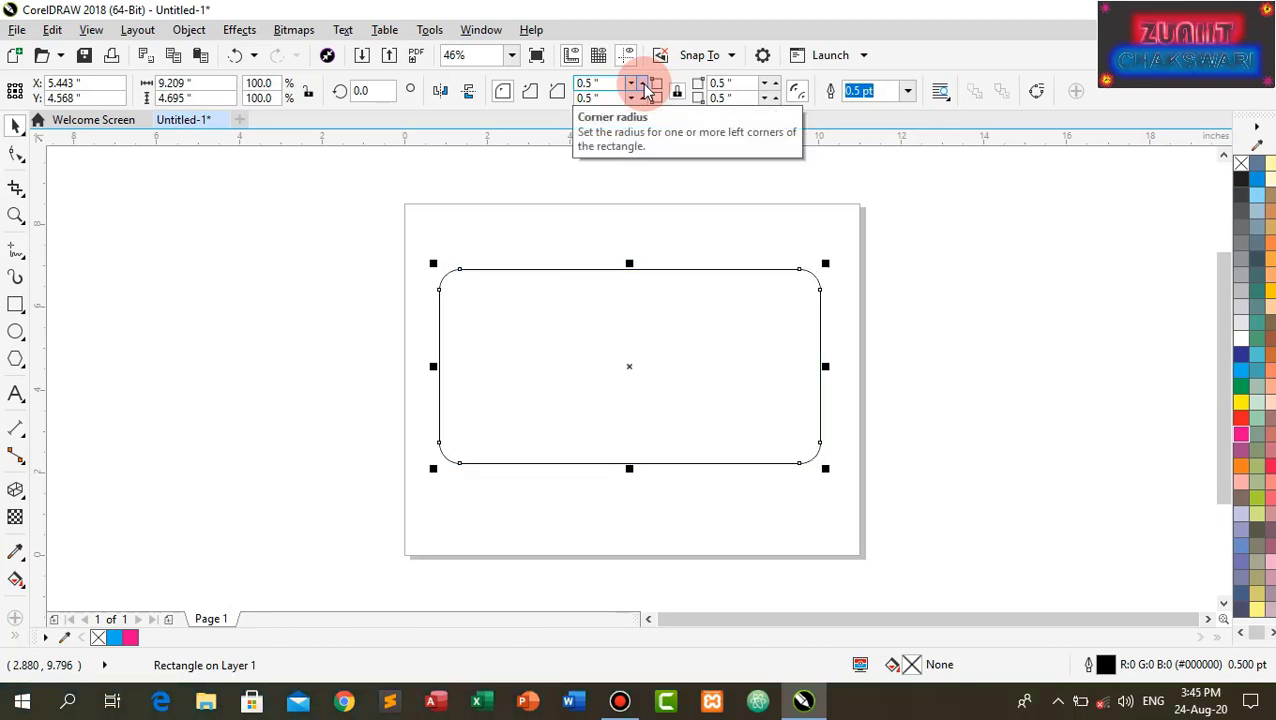
{"action": "left_click", "coordinate": [644, 84]}
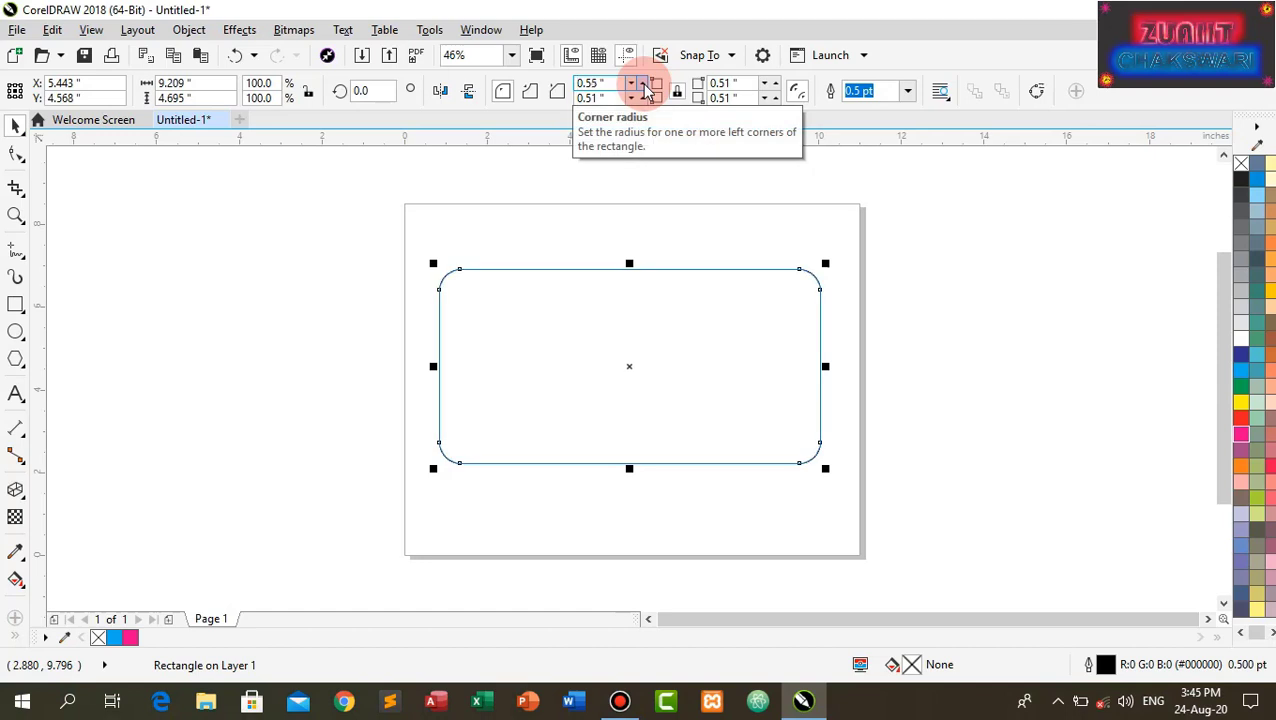
{"action": "left_click", "coordinate": [644, 84]}
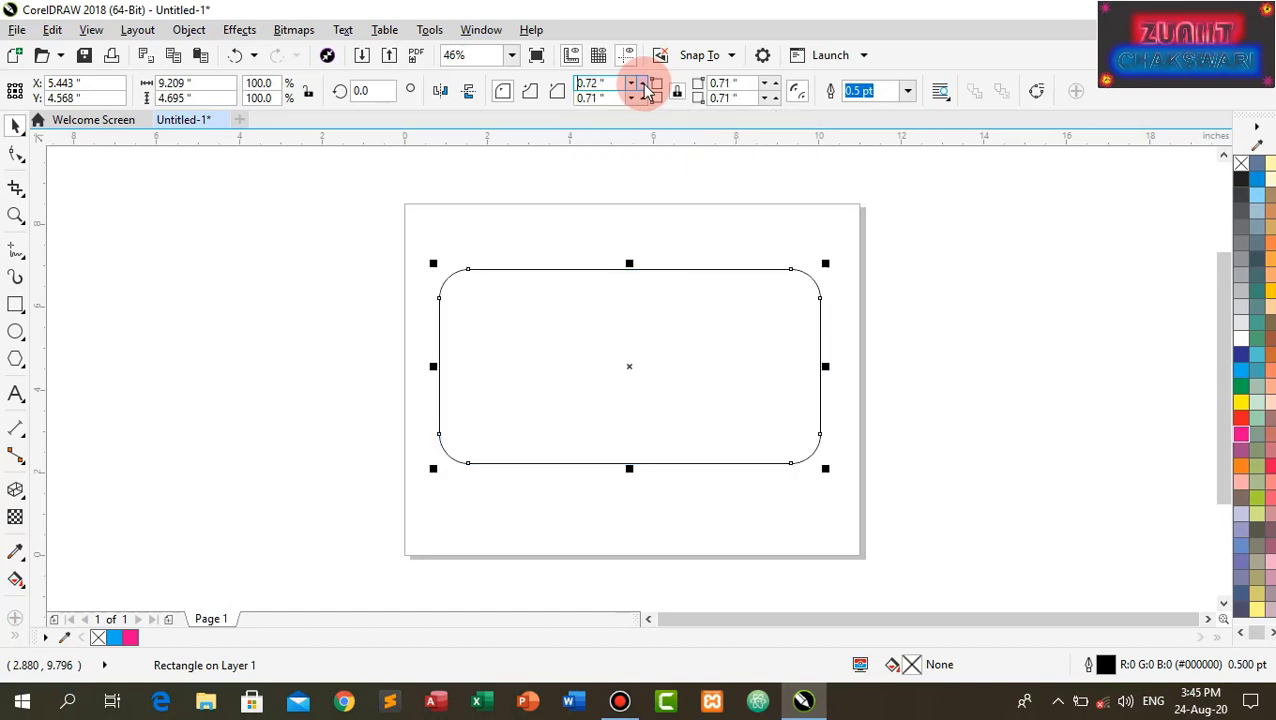
{"action": "left_click", "coordinate": [644, 86]}
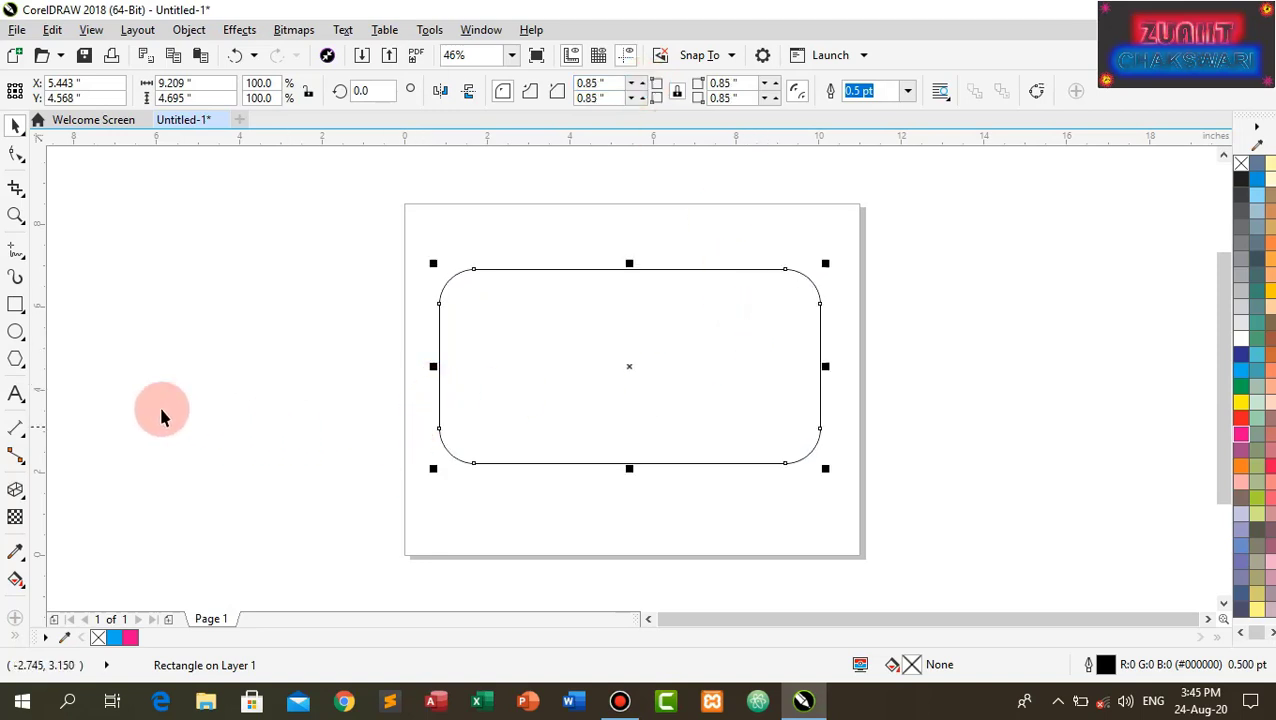
Extrude the rounded rectangle inward, with the vanishing point about 0.89 in left of and 0.65 in below its centre
{"action": "left_click", "coordinate": [252, 440]}
{"action": "left_click", "coordinate": [512, 449]}
{"action": "left_click", "coordinate": [26, 500]}
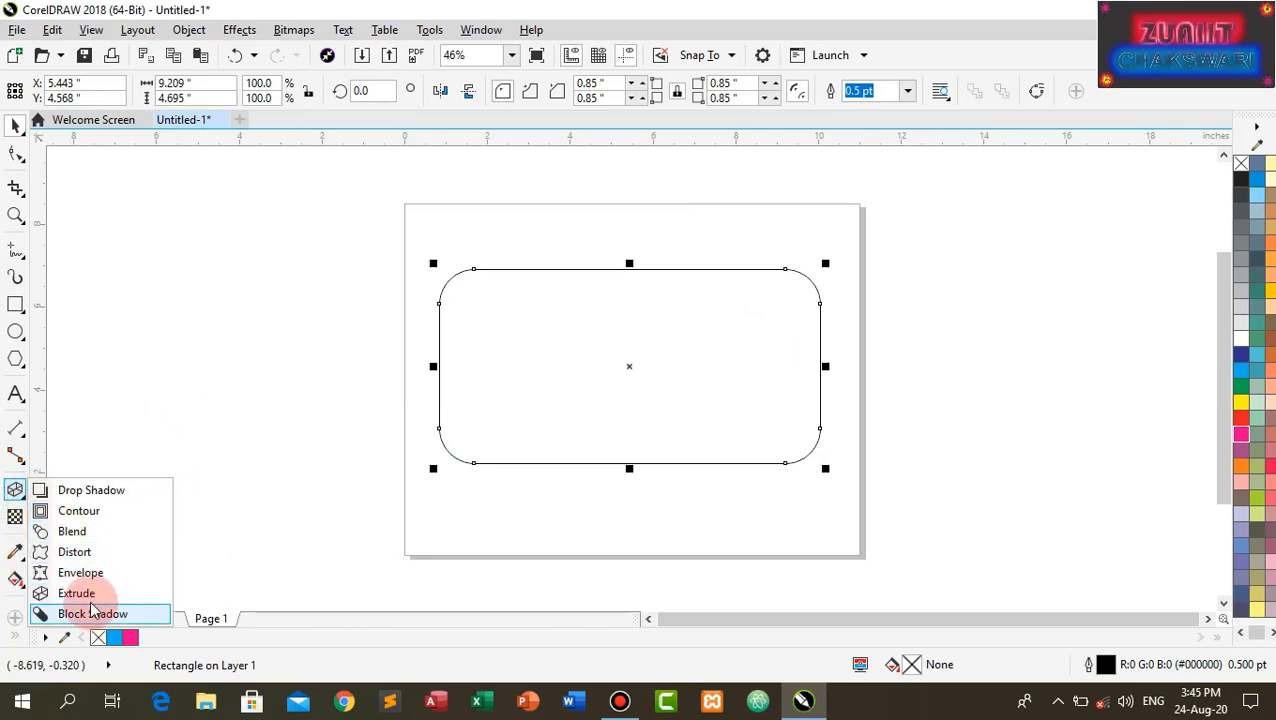
{"action": "left_click", "coordinate": [80, 593]}
{"action": "left_click_drag", "start_coordinate": [641, 365], "coordinate": [590, 391]}
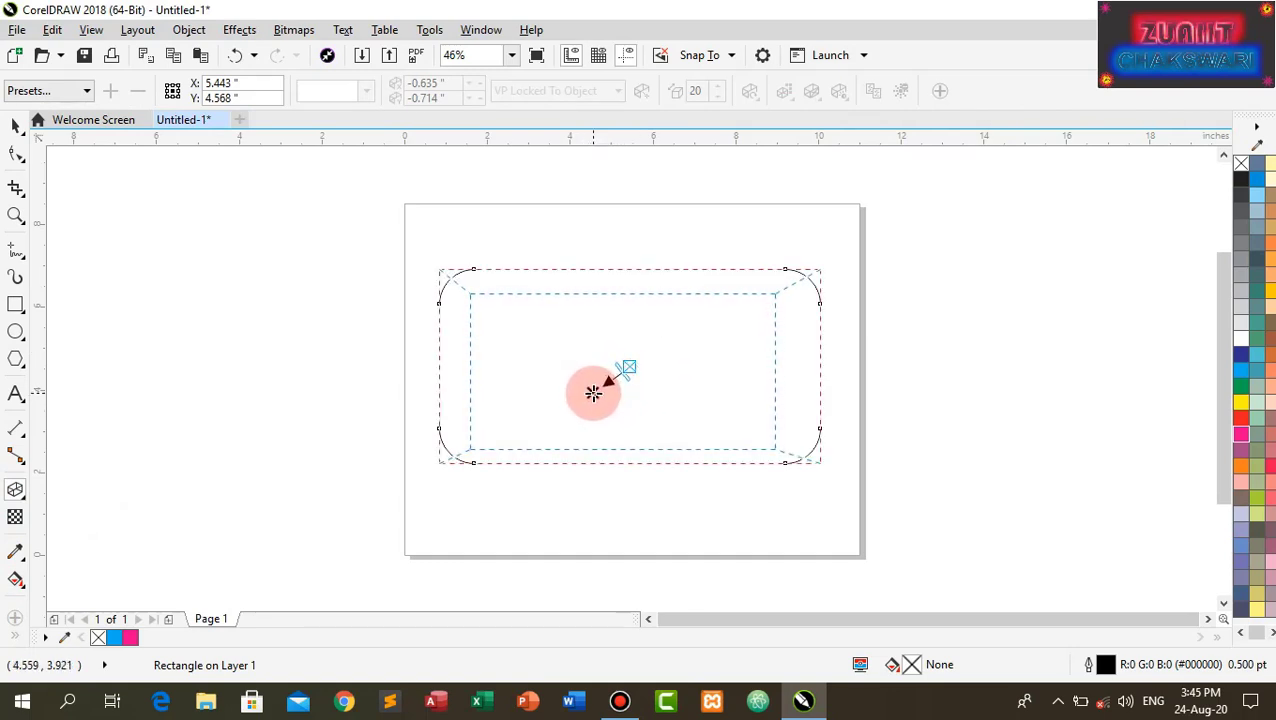
{"action": "left_click_drag", "start_coordinate": [593, 393], "coordinate": [592, 393]}
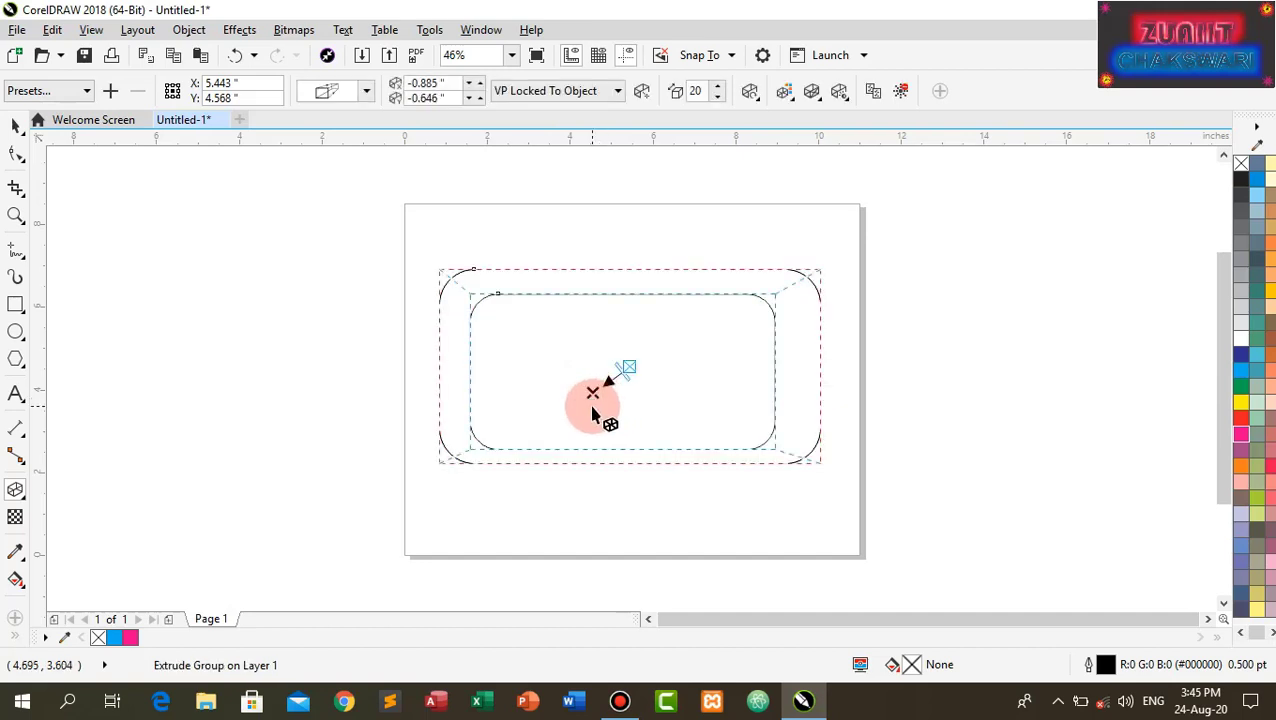
Shade the rounded rectangle's extrusion with a colour gradient from white to black
{"action": "left_click", "coordinate": [16, 124]}
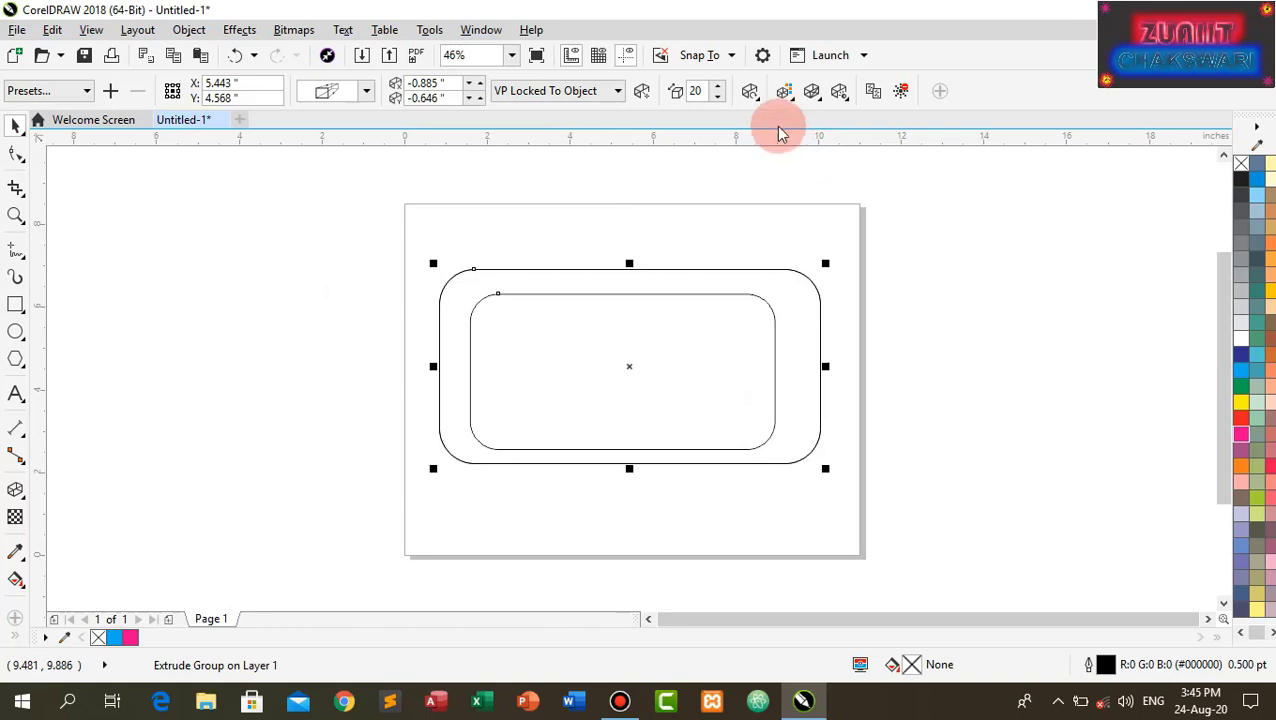
{"action": "left_click", "coordinate": [786, 93]}
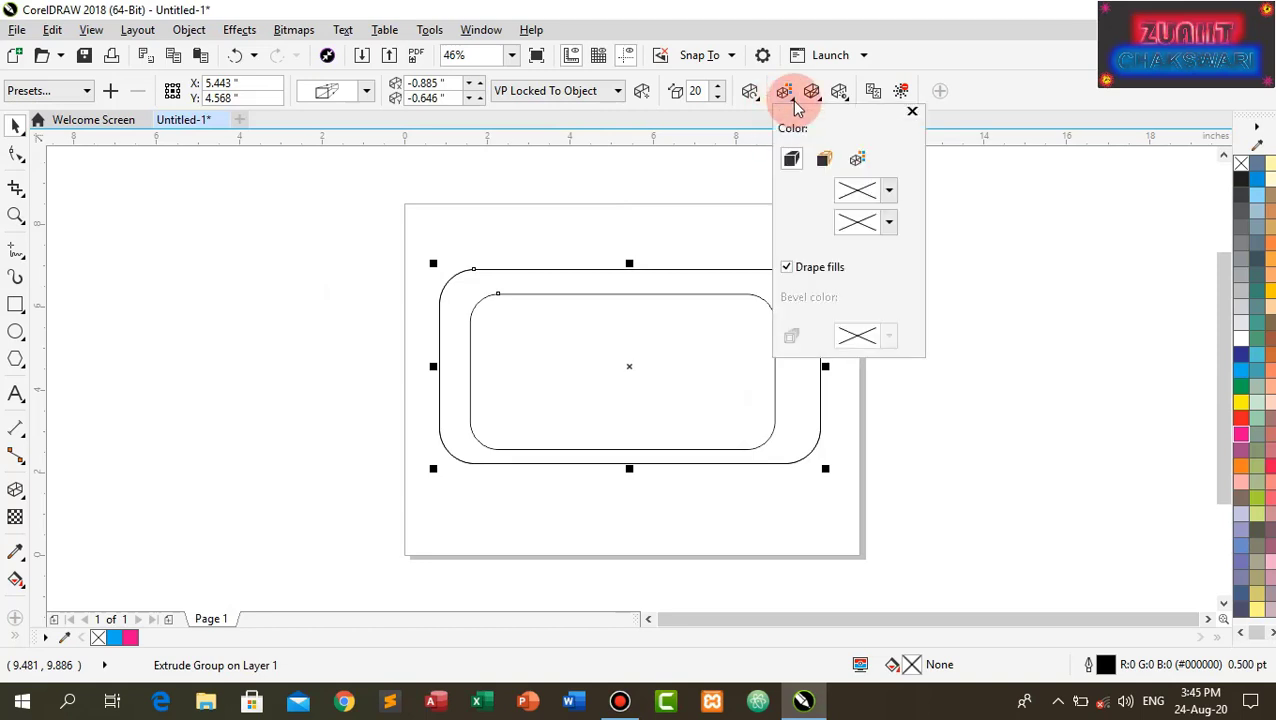
{"action": "left_click", "coordinate": [857, 160]}
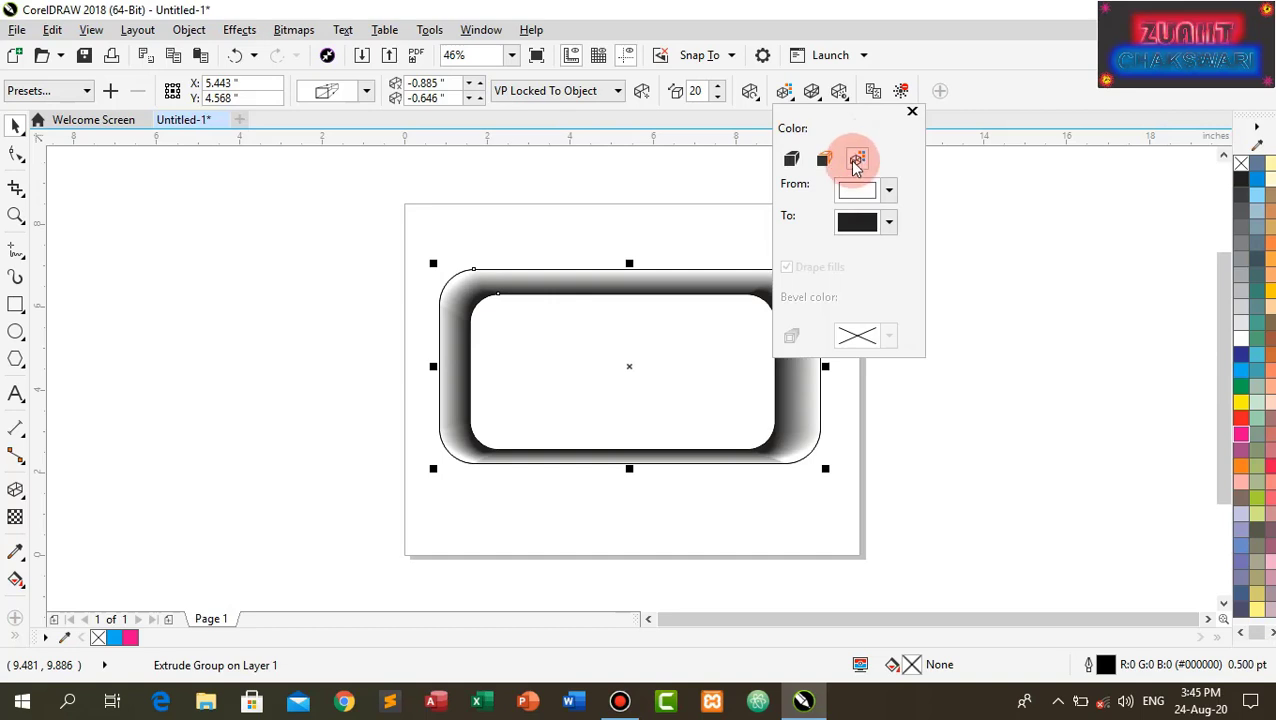
Rotate the extruded rounded rectangle in 3D until it tilts back and its long front wall faces the viewer
{"action": "left_click", "coordinate": [759, 106]}
{"action": "left_click", "coordinate": [758, 104]}
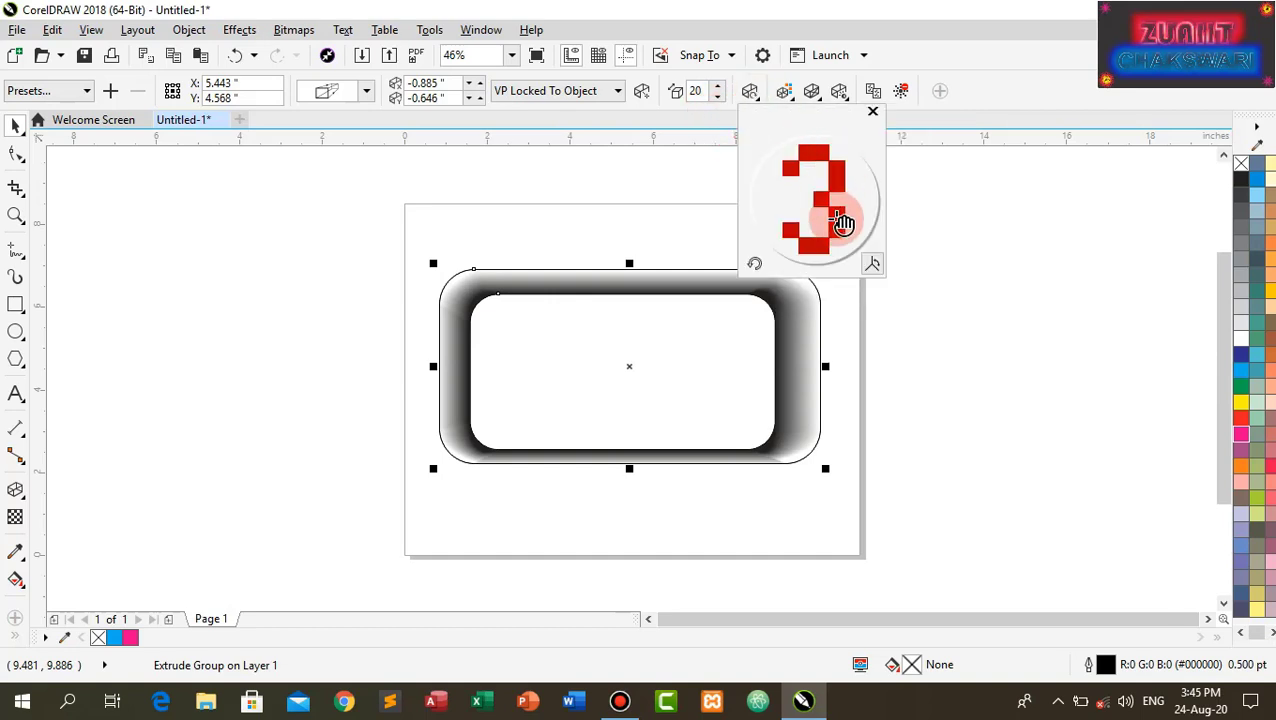
{"action": "mouse_move", "coordinate": [826, 252]}
{"action": "left_mouse_down"}
{"action": "mouse_move", "coordinate": [826, 234]}
{"action": "mouse_move", "coordinate": [835, 242]}
{"action": "left_mouse_up"}
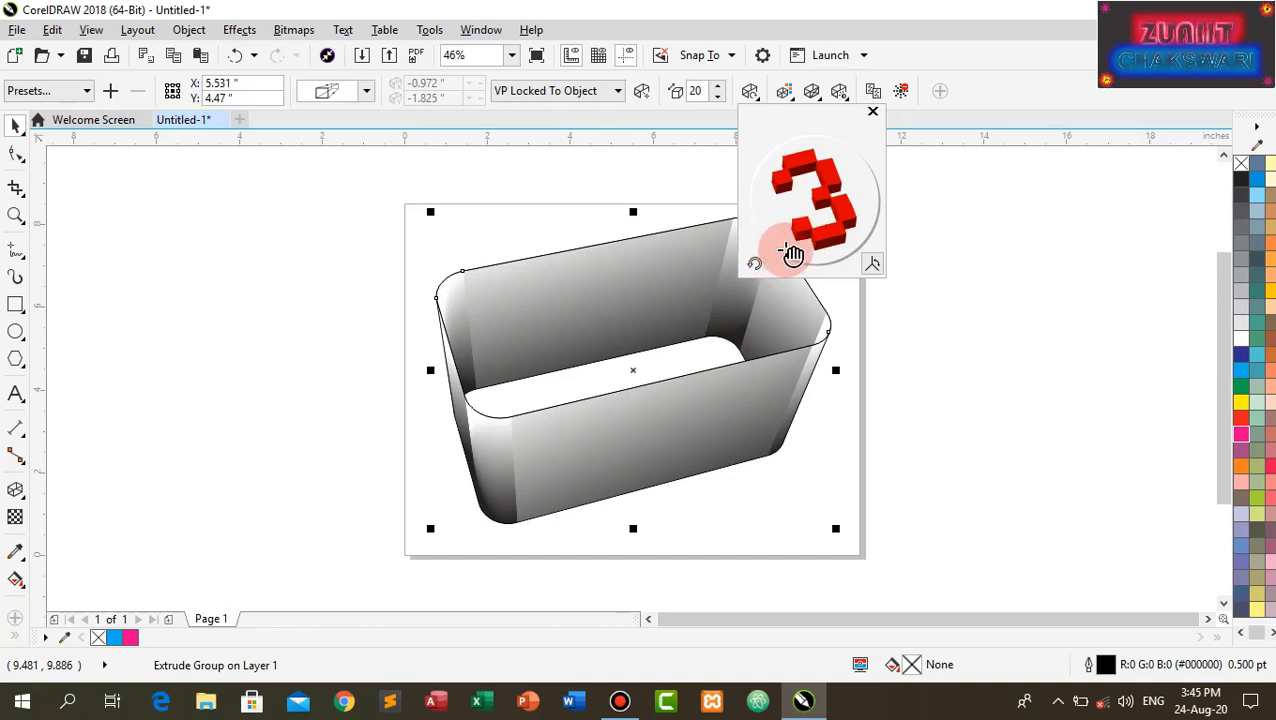
{"action": "left_click_drag", "start_coordinate": [818, 240], "coordinate": [824, 244]}
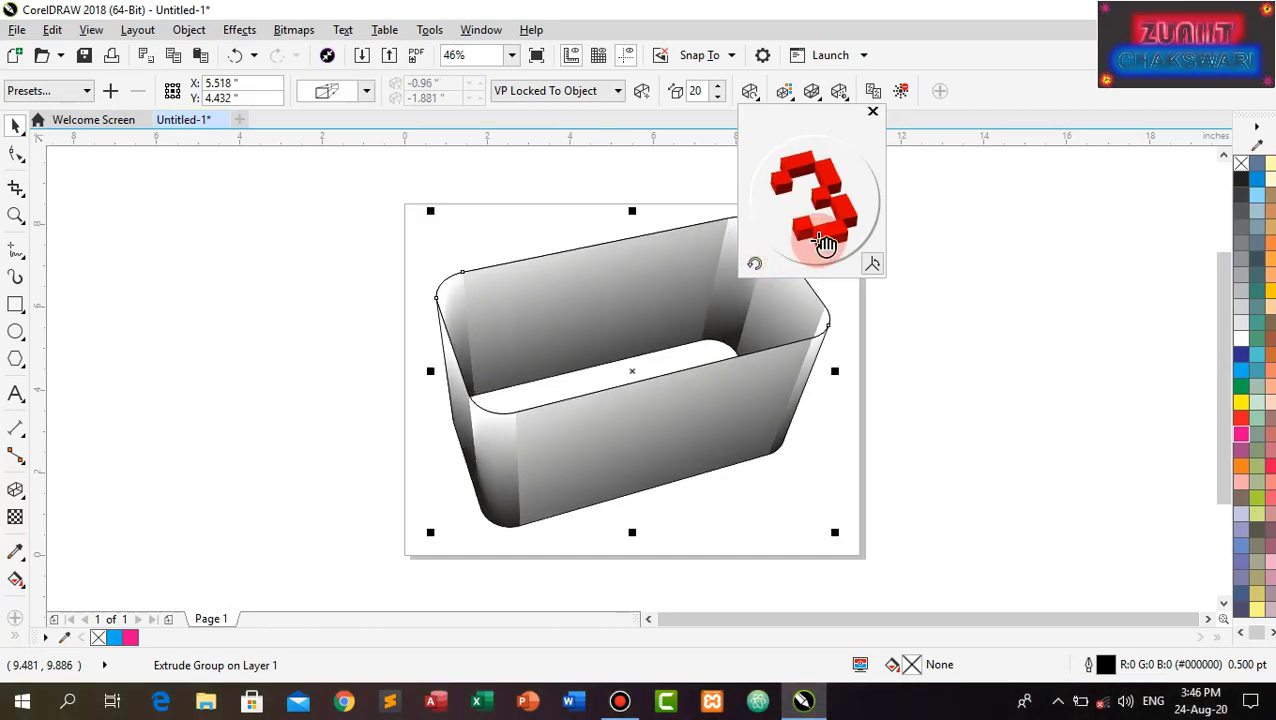
{"action": "left_click", "coordinate": [688, 173]}
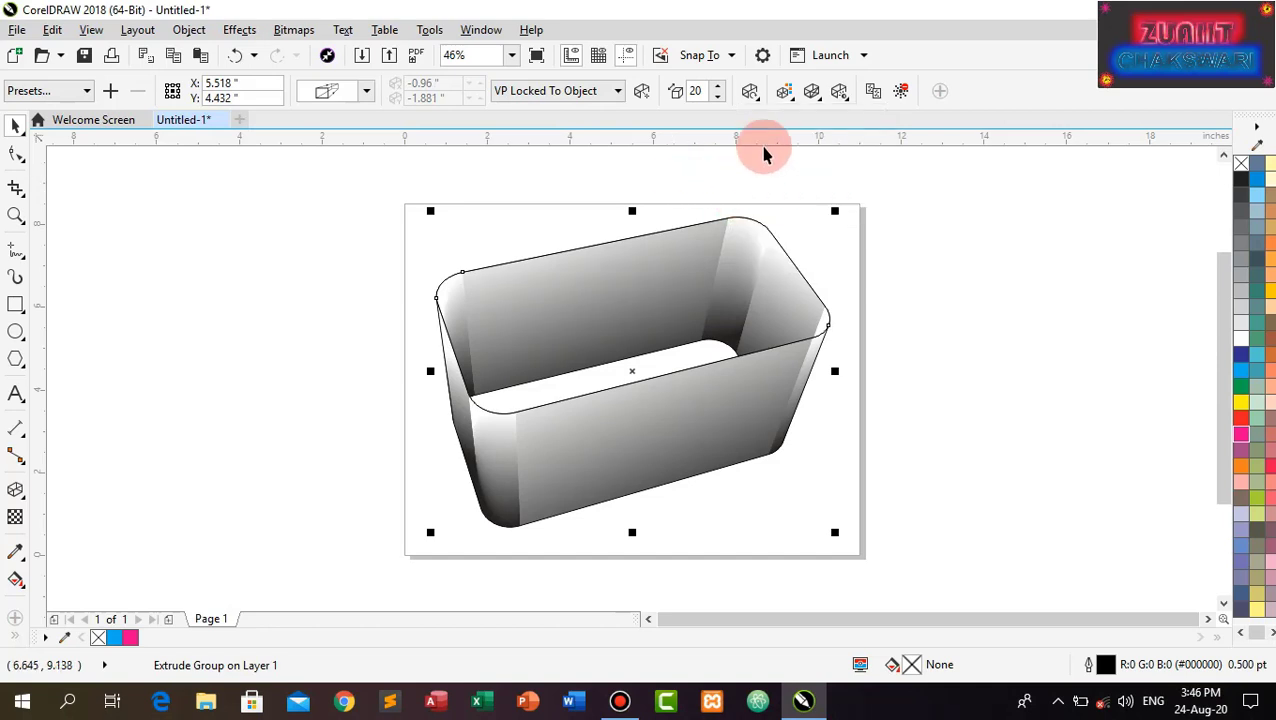
Reduce the extrusion depth to 5 and fill the object with cyan
{"action": "left_click", "coordinate": [718, 97]}
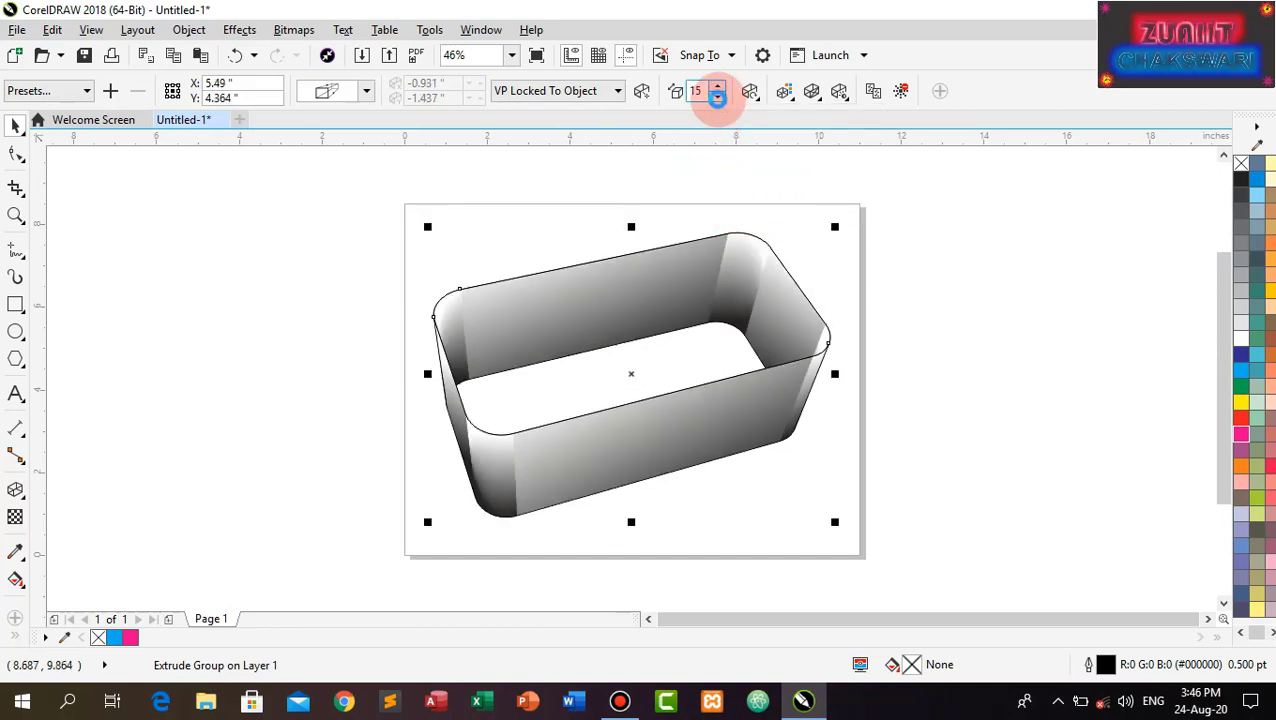
{"action": "left_click", "coordinate": [718, 97]}
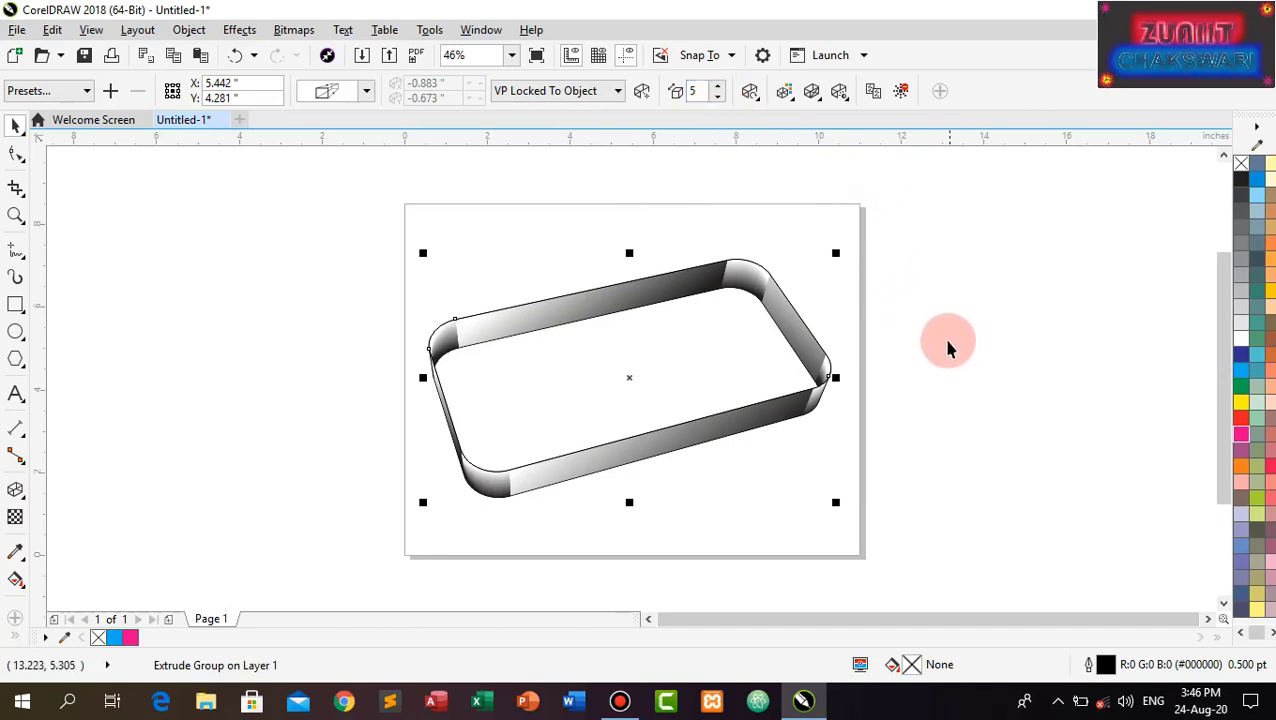
{"action": "left_click", "coordinate": [1243, 373]}
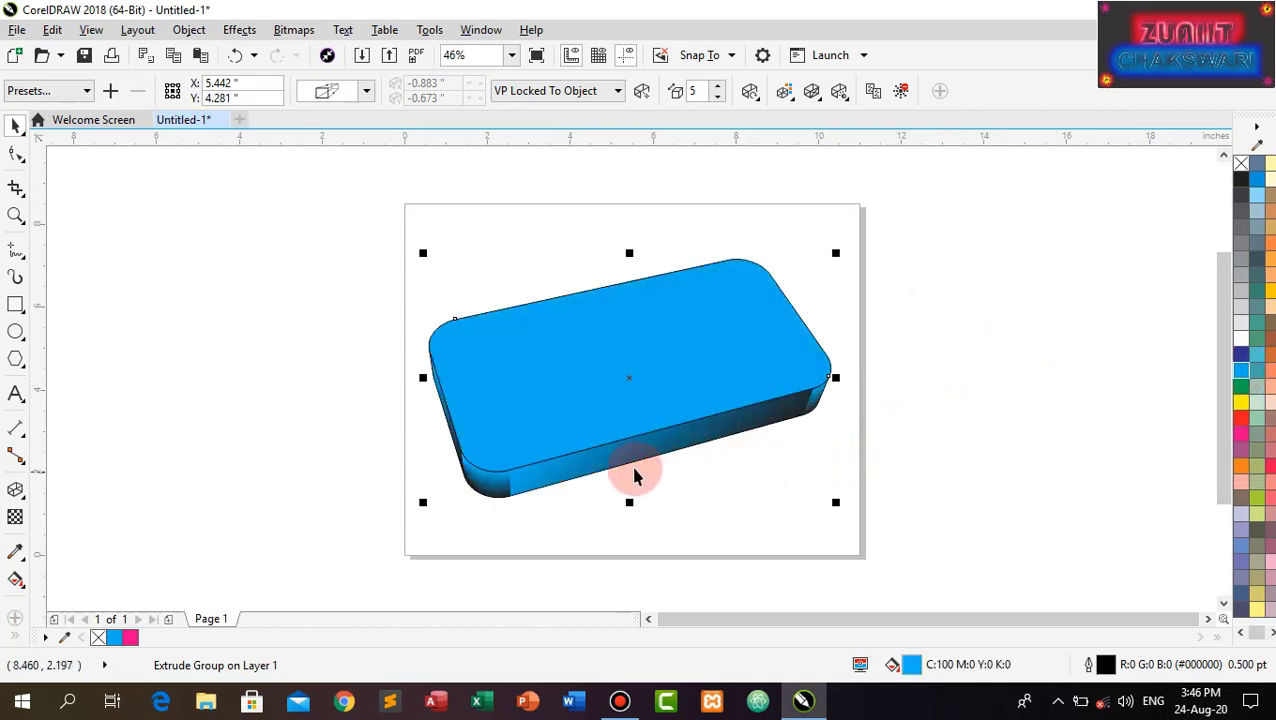
{"action": "left_click", "coordinate": [880, 478]}
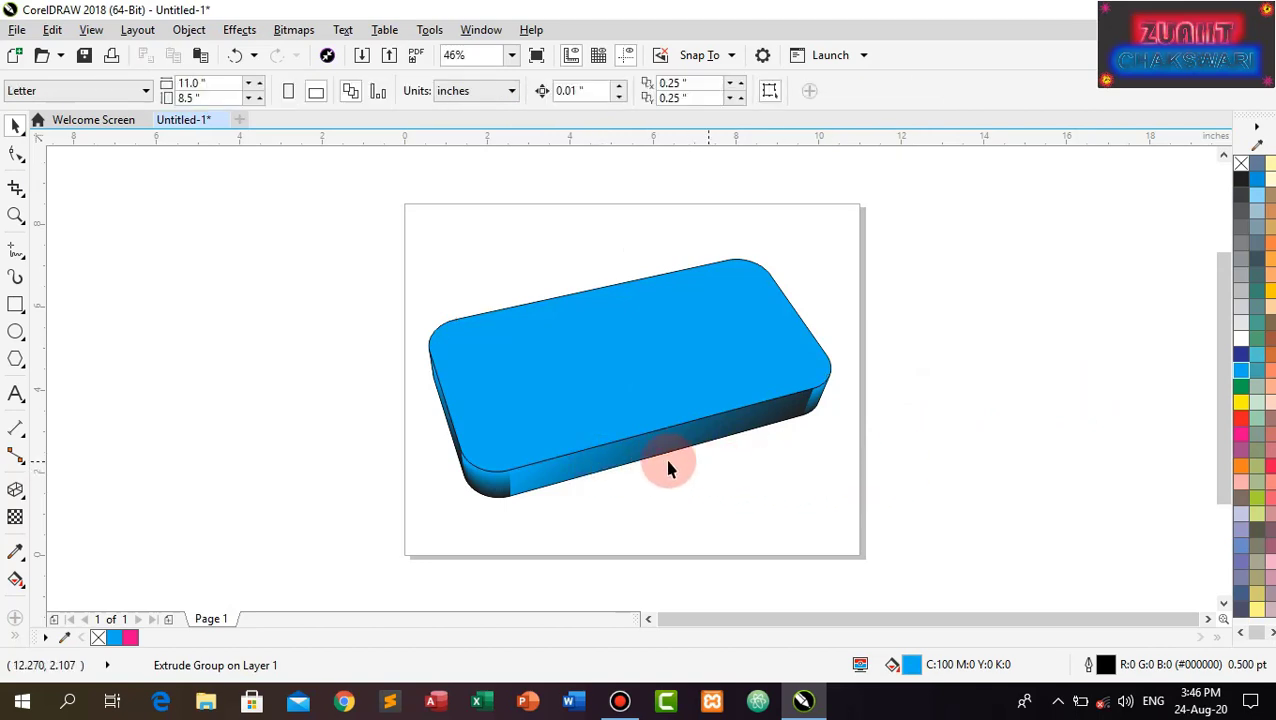
Break the extrude group apart so the top face and the side walls are separate objects
{"action": "left_click", "coordinate": [628, 460]}
{"action": "left_click", "coordinate": [592, 502]}
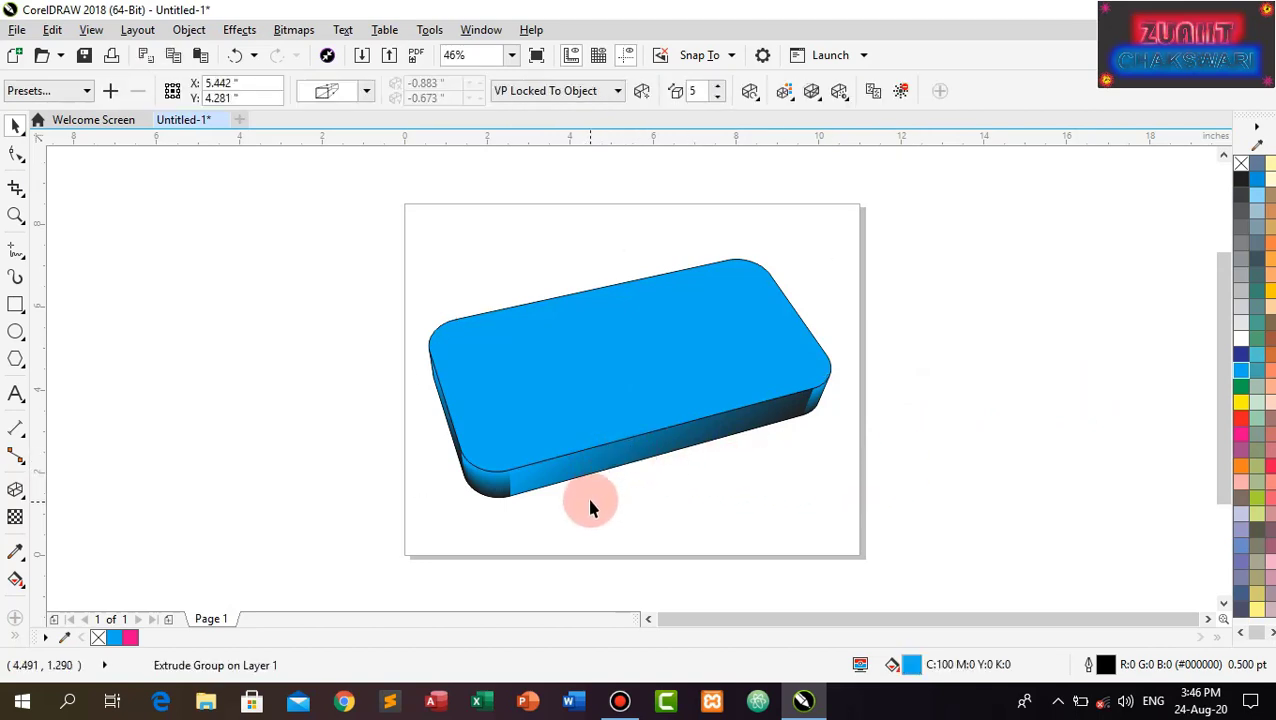
{"action": "left_click", "coordinate": [572, 472]}
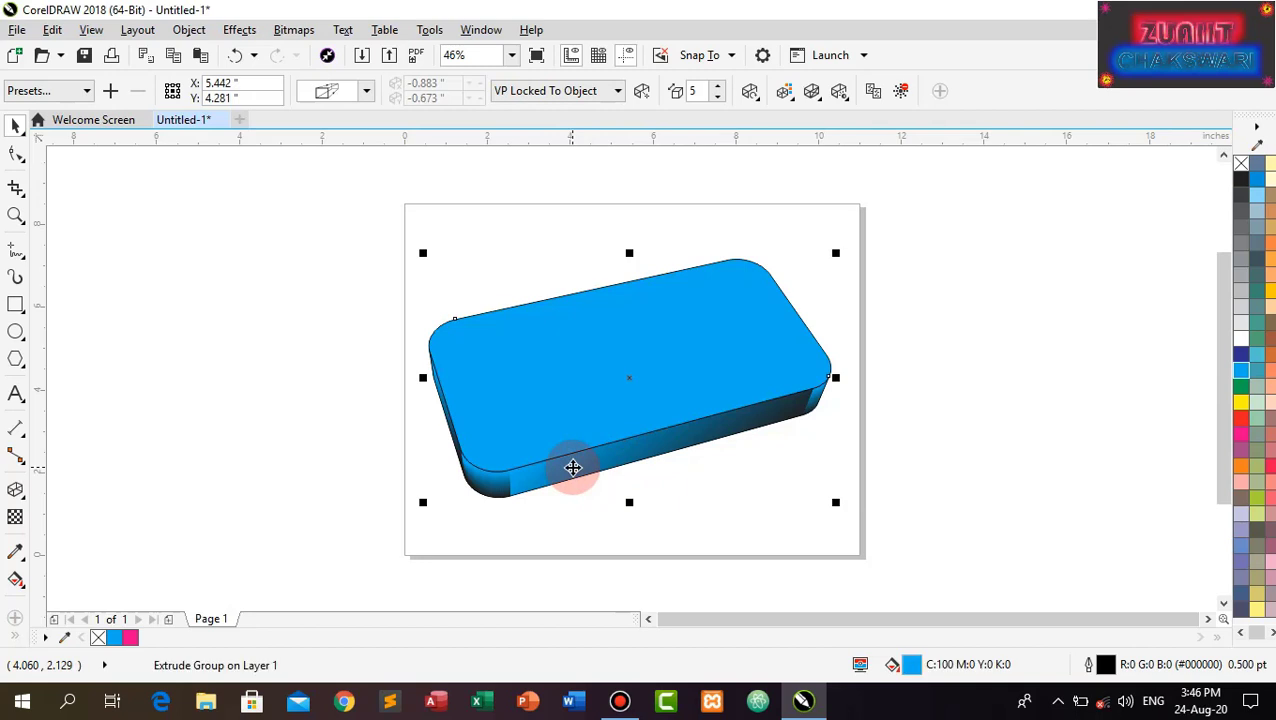
{"action": "right_click", "coordinate": [572, 467]}
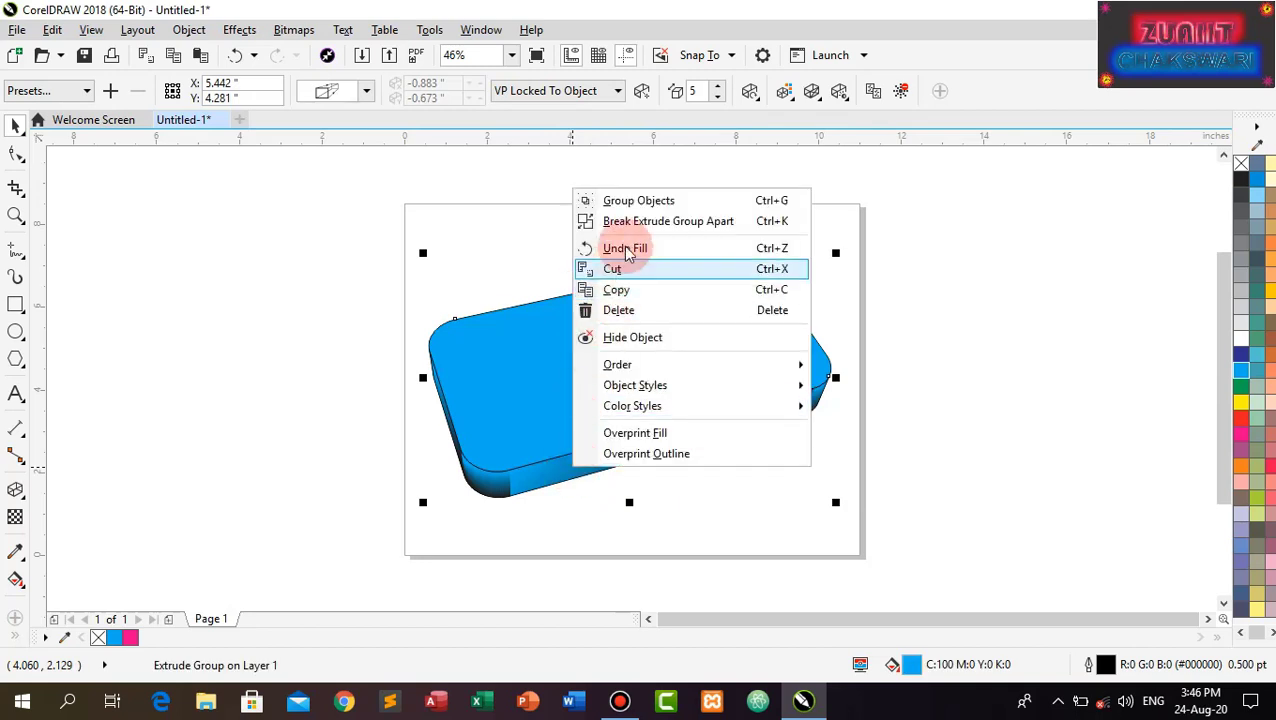
{"action": "left_click", "coordinate": [658, 222]}
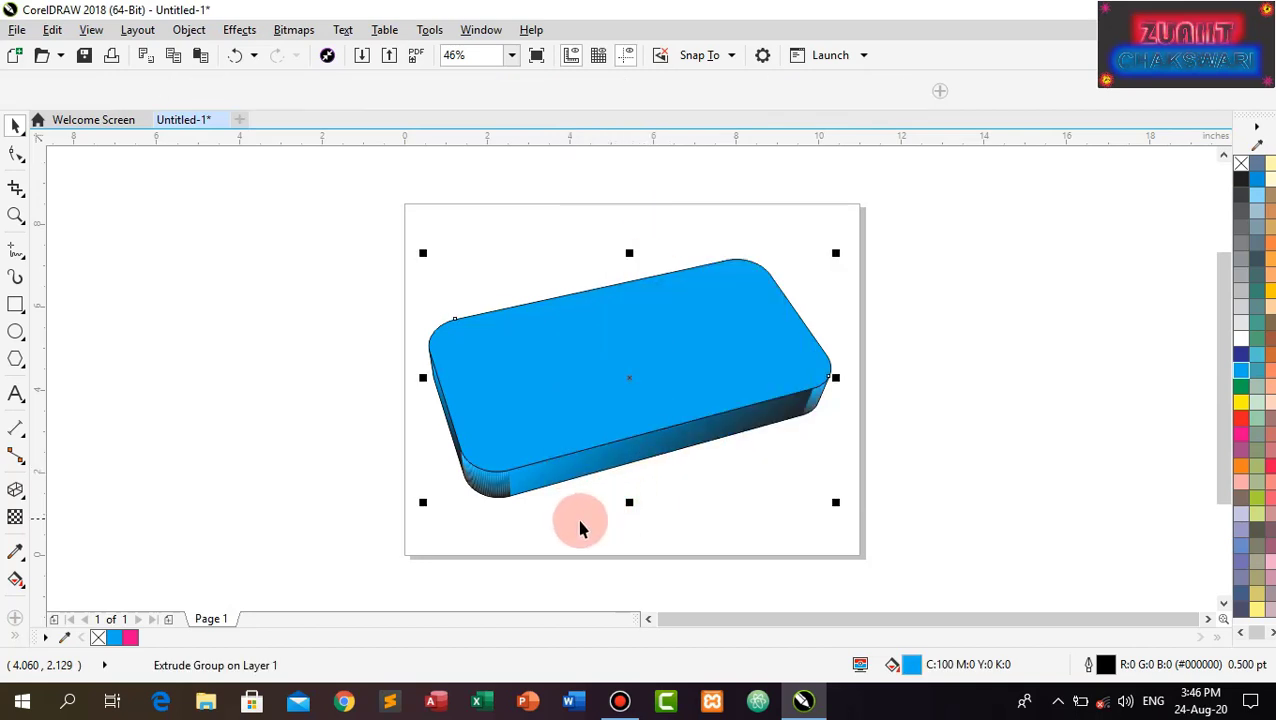
{"action": "left_click", "coordinate": [539, 545]}
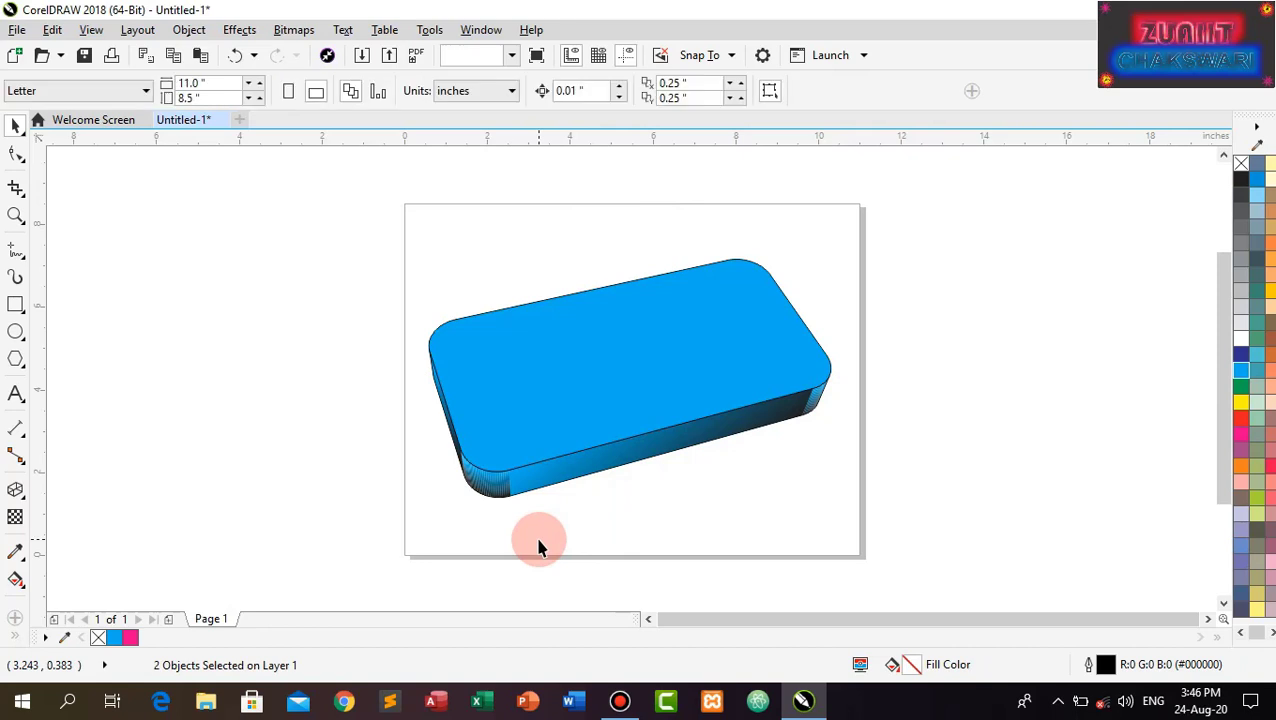
Apply a fountain fill to the side-wall group and reposition the front wall's gradient handles to run along its length
{"action": "left_click", "coordinate": [550, 478]}
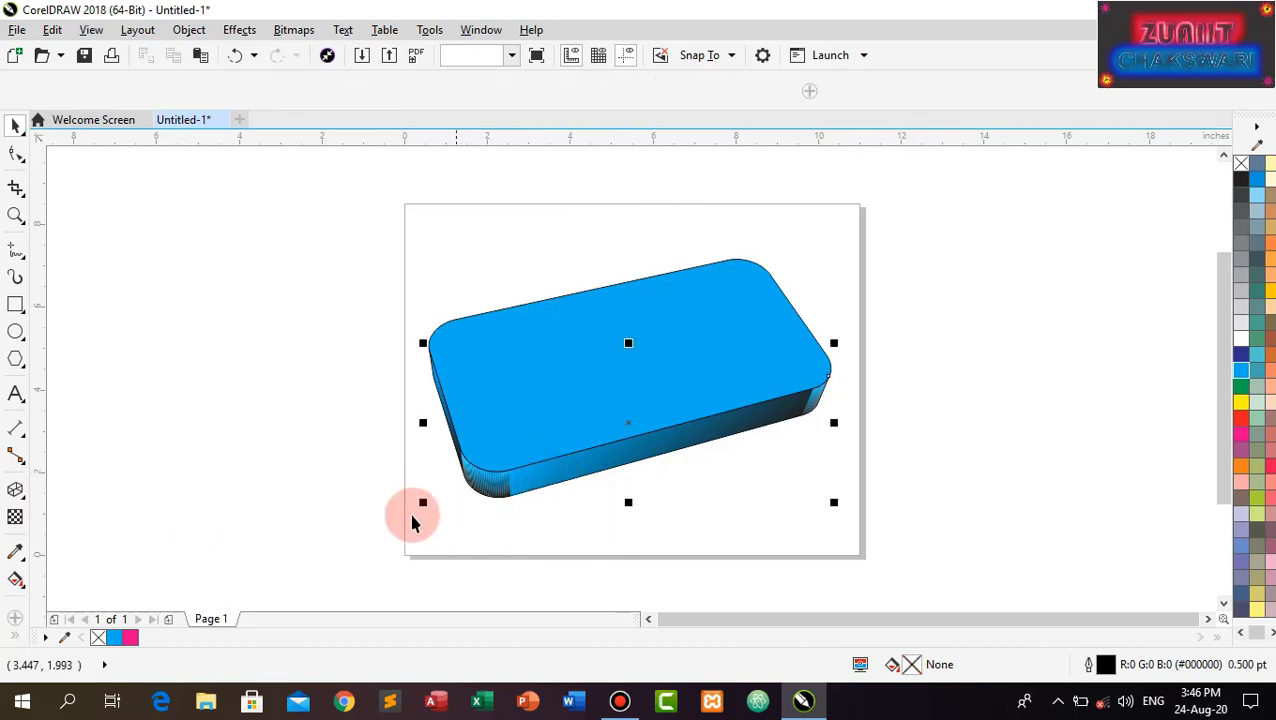
{"action": "left_click", "coordinate": [15, 580]}
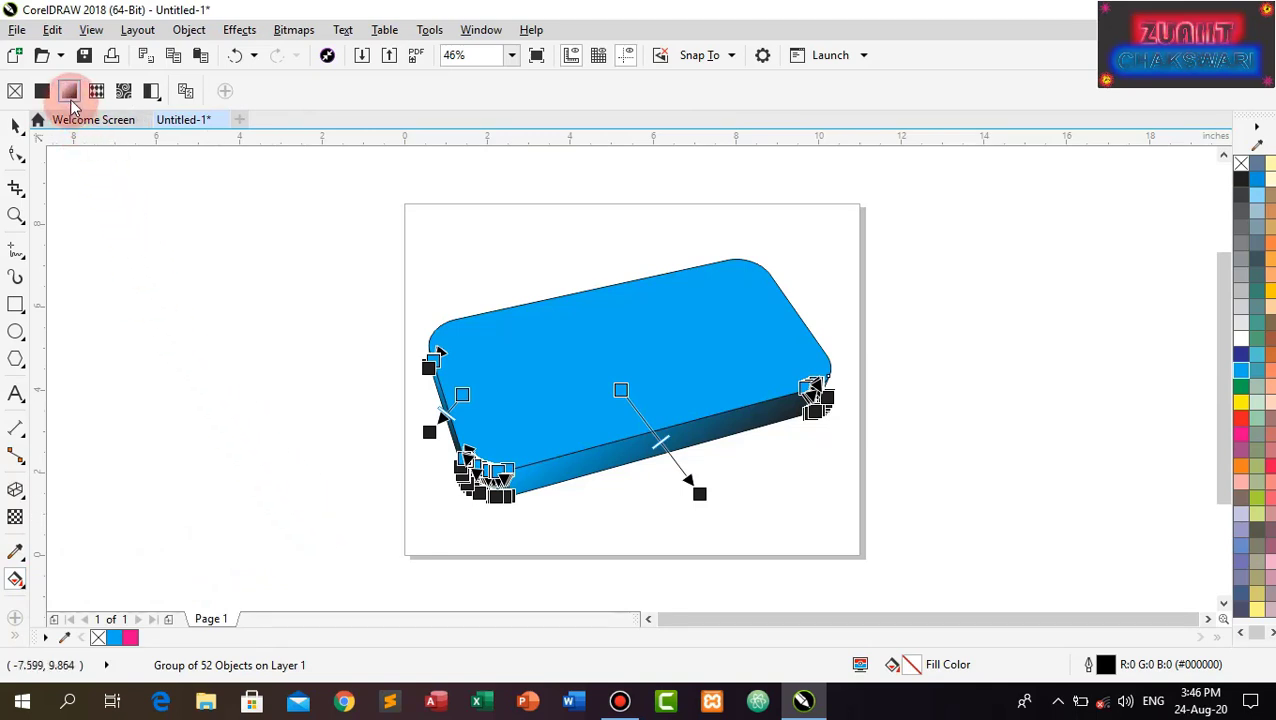
{"action": "left_click", "coordinate": [70, 94]}
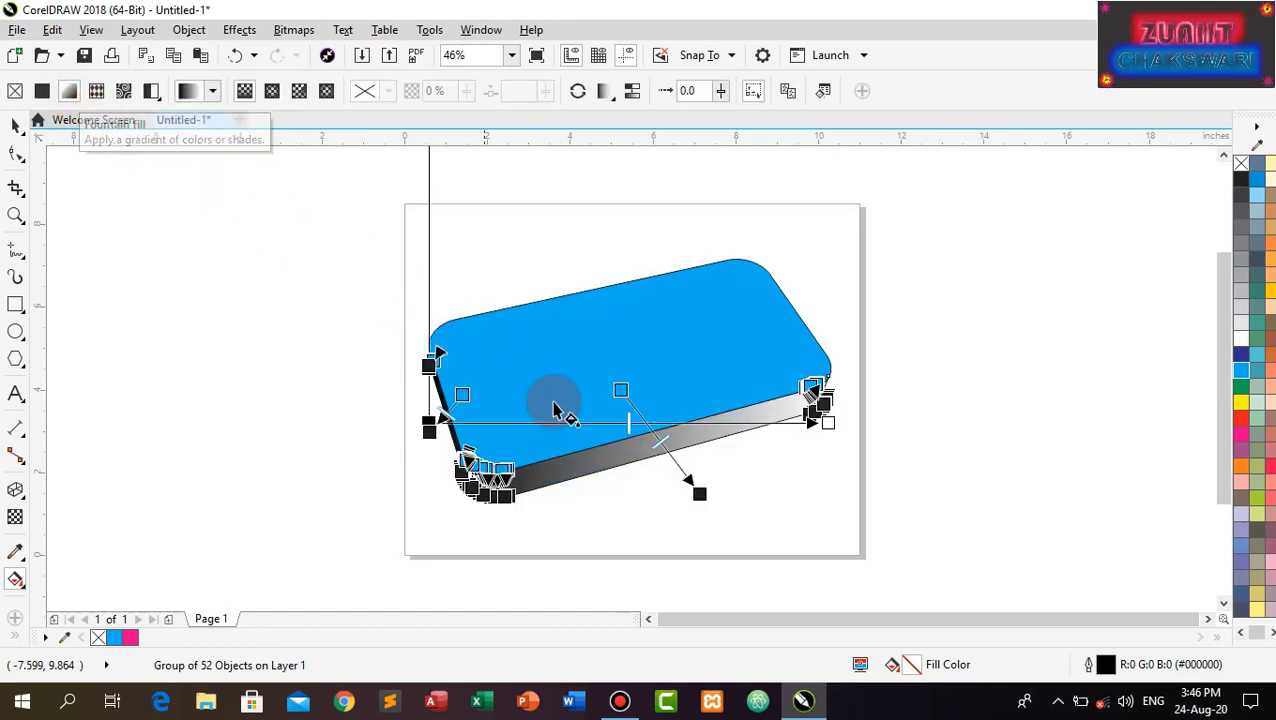
{"action": "left_click", "coordinate": [689, 495]}
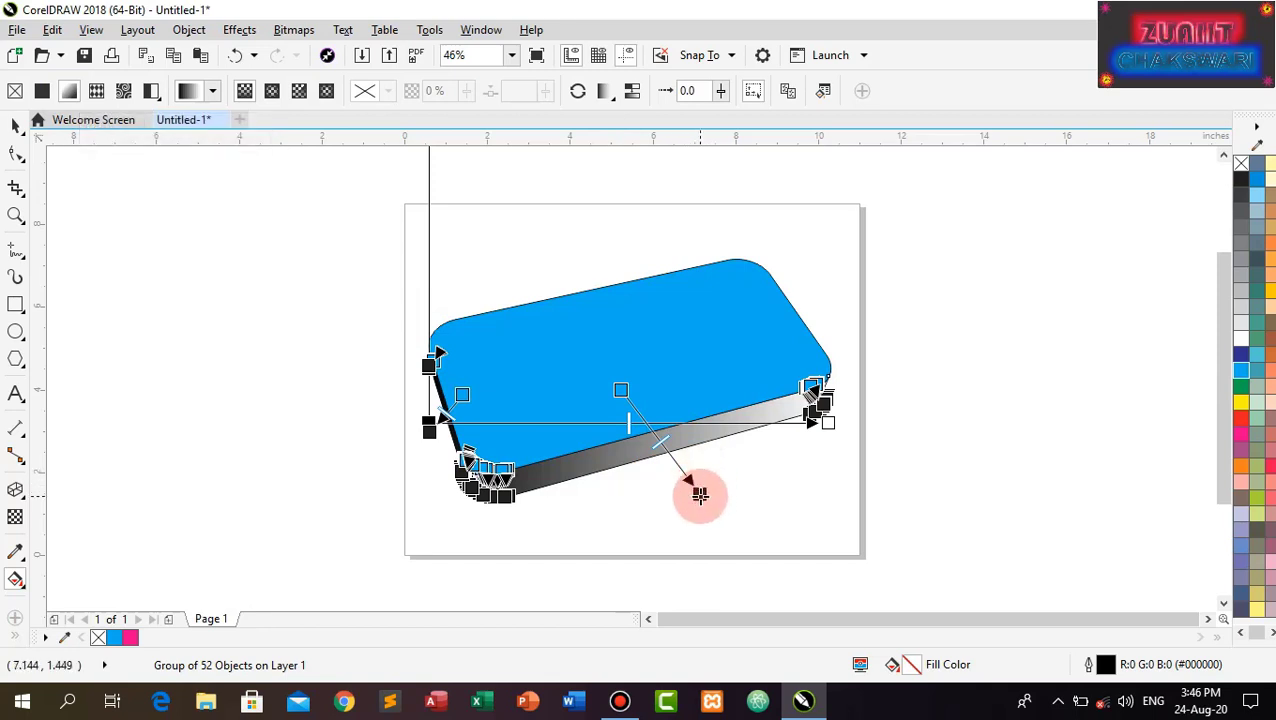
{"action": "left_click_drag", "start_coordinate": [703, 491], "coordinate": [728, 469]}
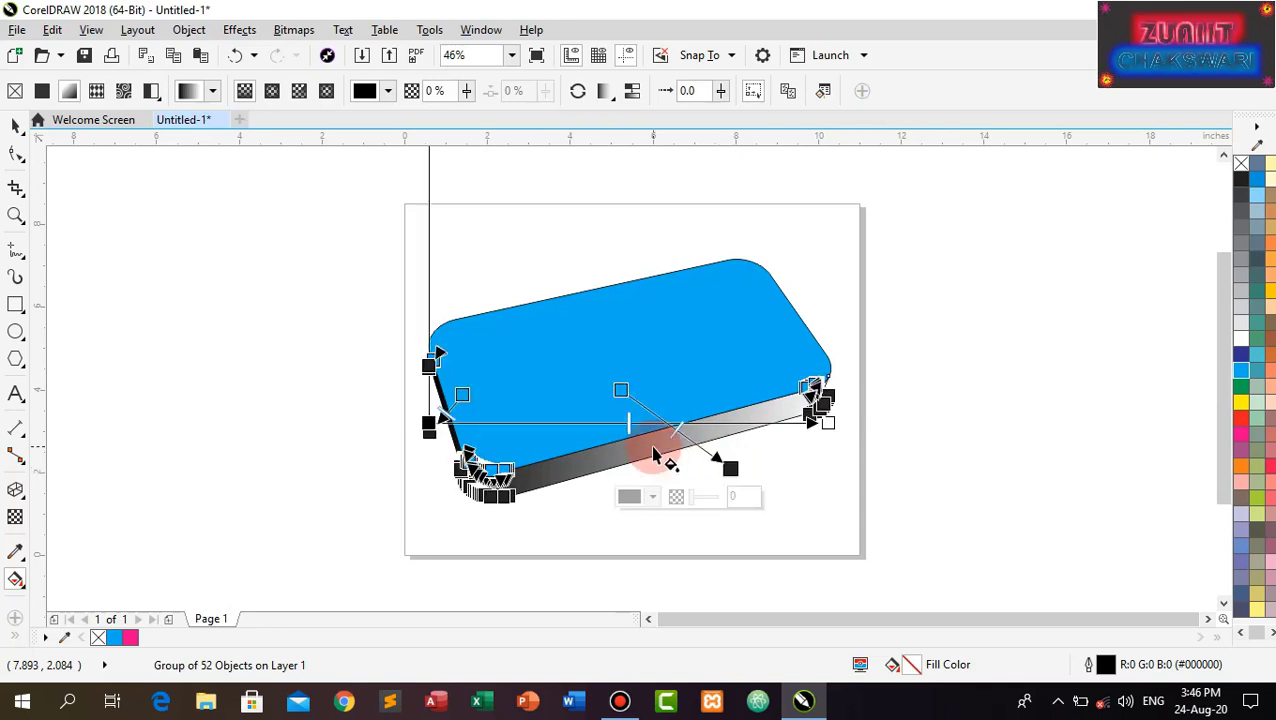
{"action": "mouse_move", "coordinate": [620, 398]}
{"action": "left_mouse_down"}
{"action": "mouse_move", "coordinate": [564, 464]}
{"action": "mouse_move", "coordinate": [569, 477]}
{"action": "mouse_move", "coordinate": [689, 513]}
{"action": "mouse_move", "coordinate": [772, 425]}
{"action": "left_mouse_up"}
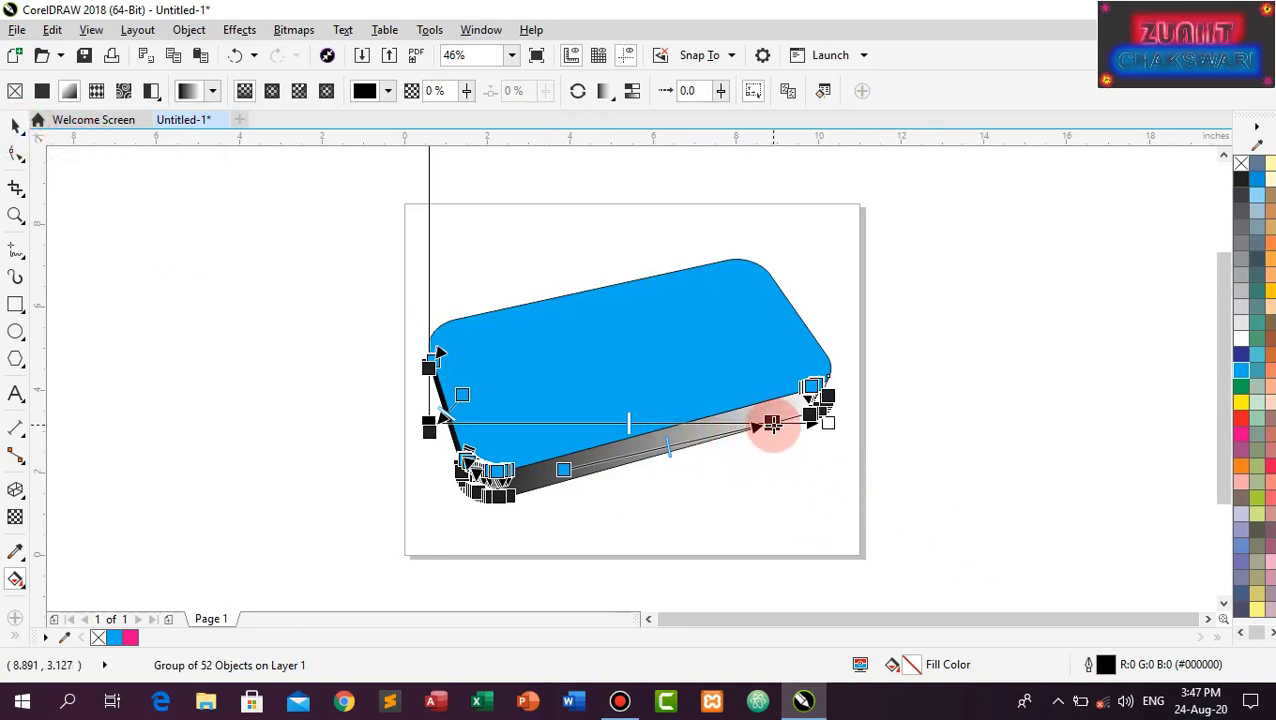
{"action": "left_click", "coordinate": [772, 424]}
{"action": "left_click", "coordinate": [764, 455]}
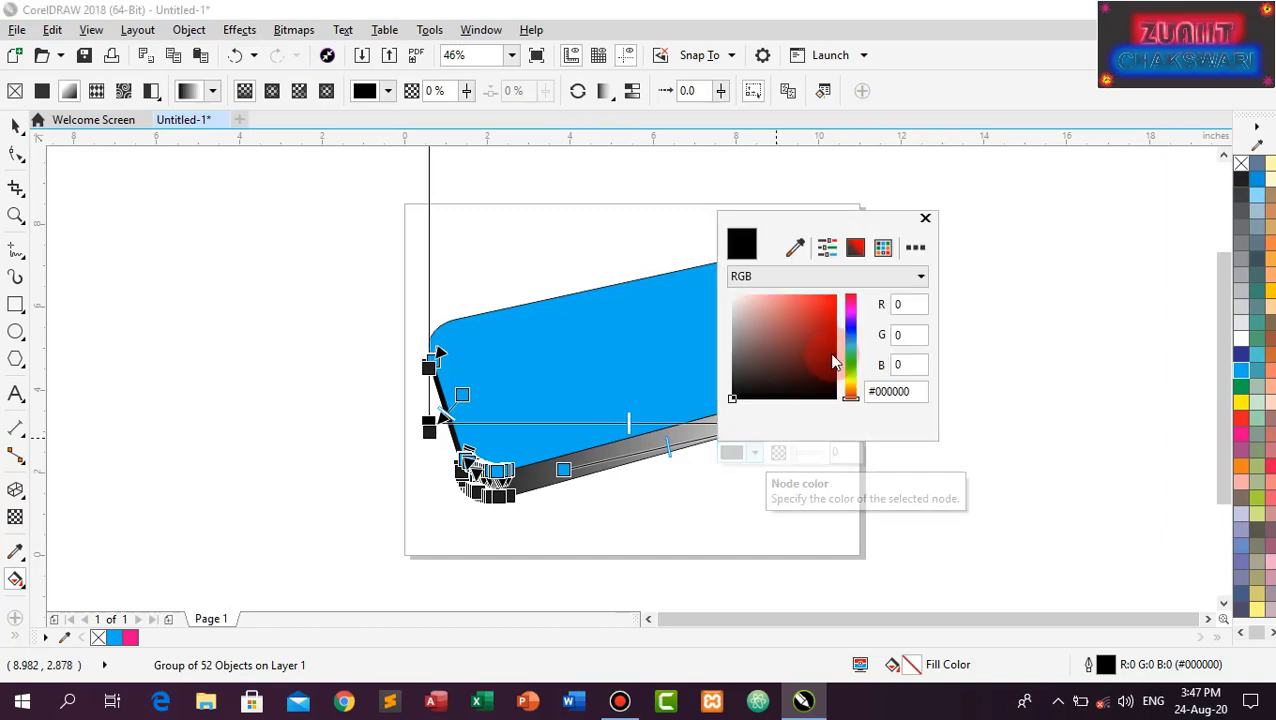
{"action": "left_click", "coordinate": [790, 446]}
{"action": "left_click", "coordinate": [773, 505]}
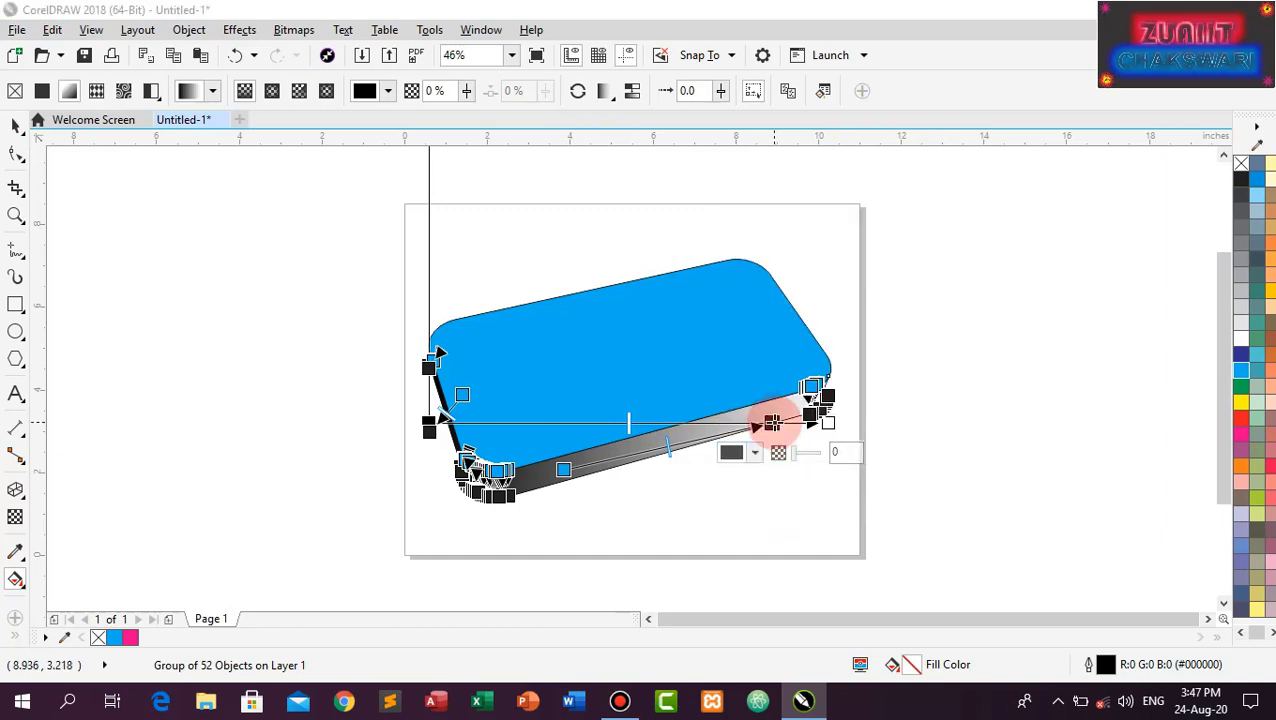
{"action": "left_click", "coordinate": [787, 505]}
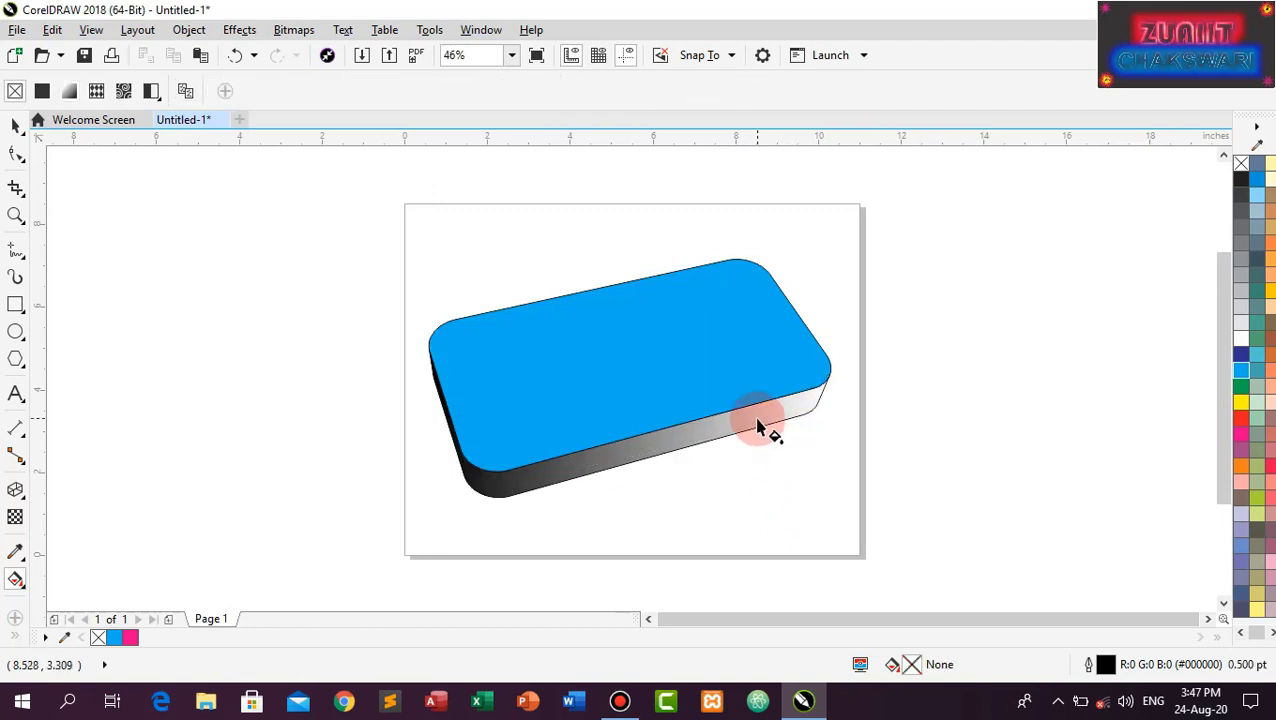
Select the side-wall group and colour the end node of the front wall's gradient with a darker shade of cyan
{"action": "left_click", "coordinate": [692, 428]}
{"action": "left_click", "coordinate": [772, 424]}
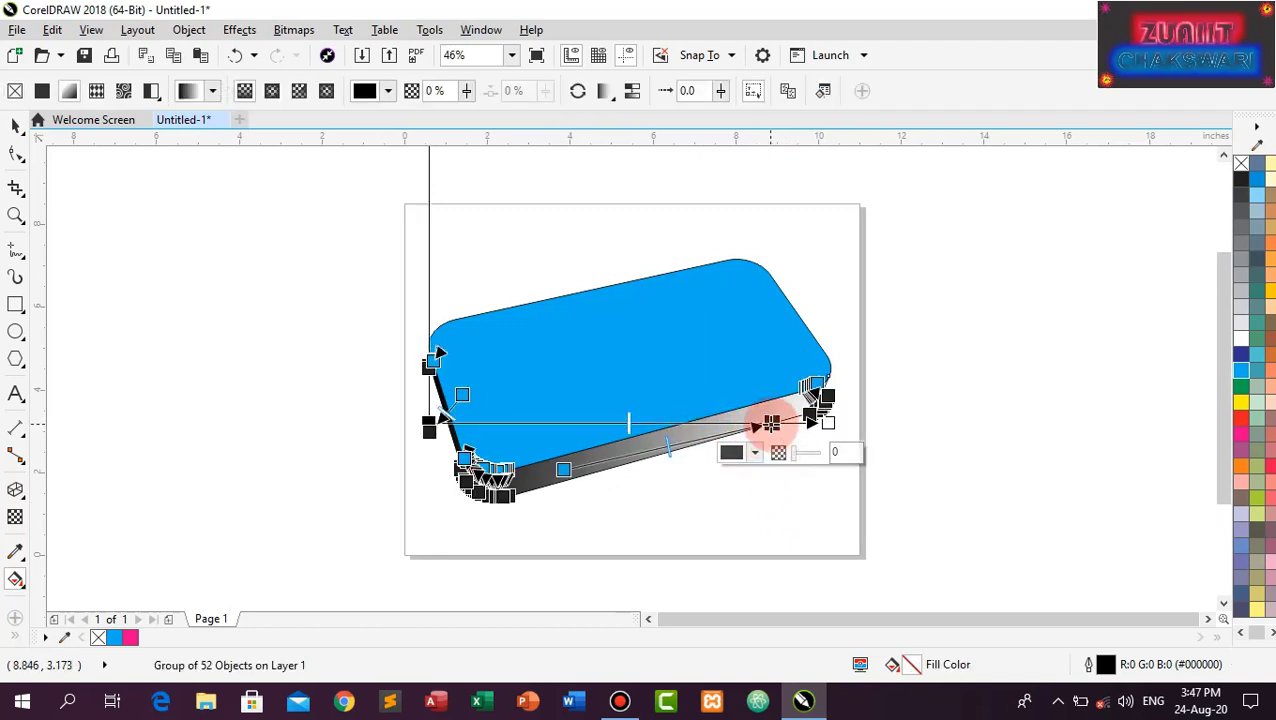
{"action": "left_click", "coordinate": [1241, 368]}
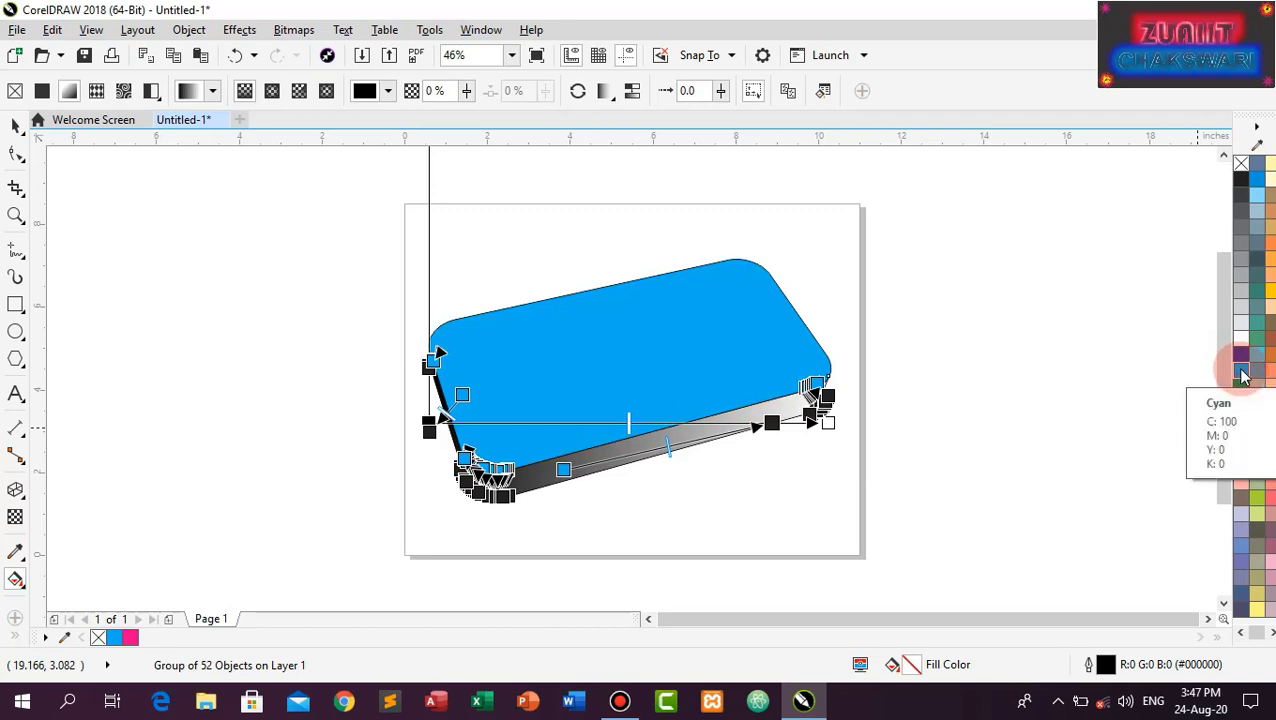
{"action": "left_click", "coordinate": [1241, 371]}
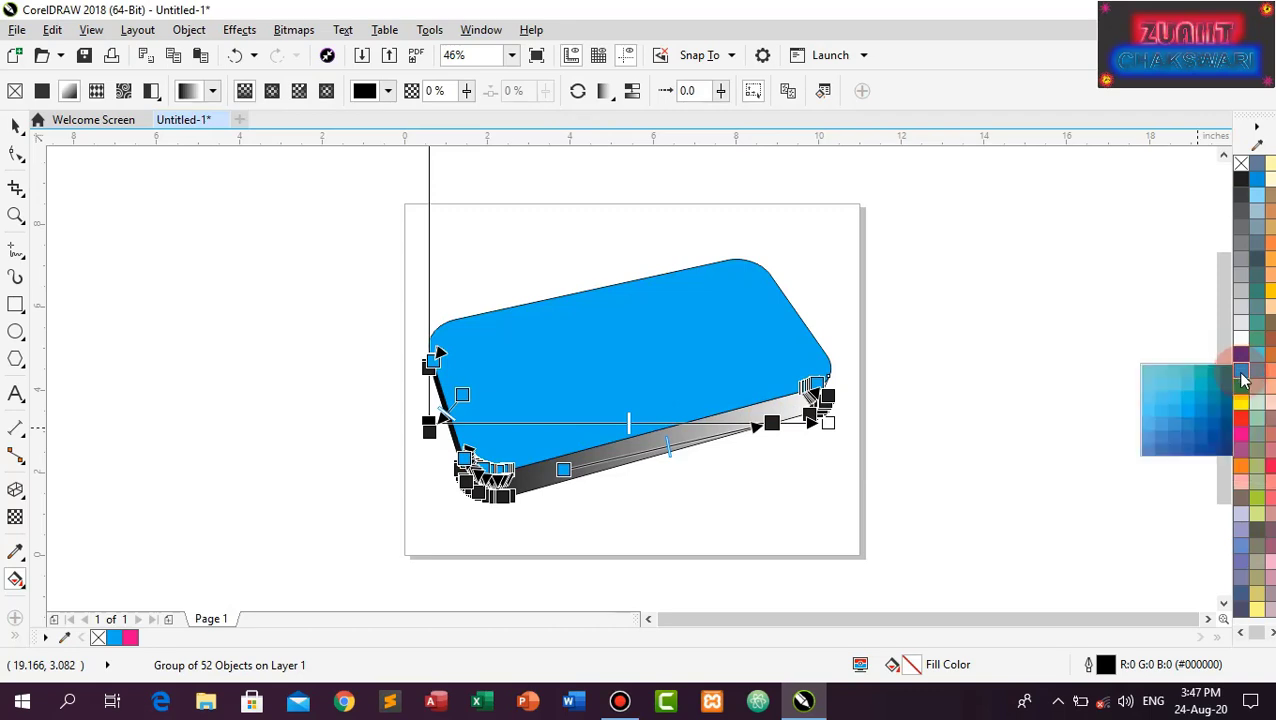
{"action": "left_click", "coordinate": [1200, 414]}
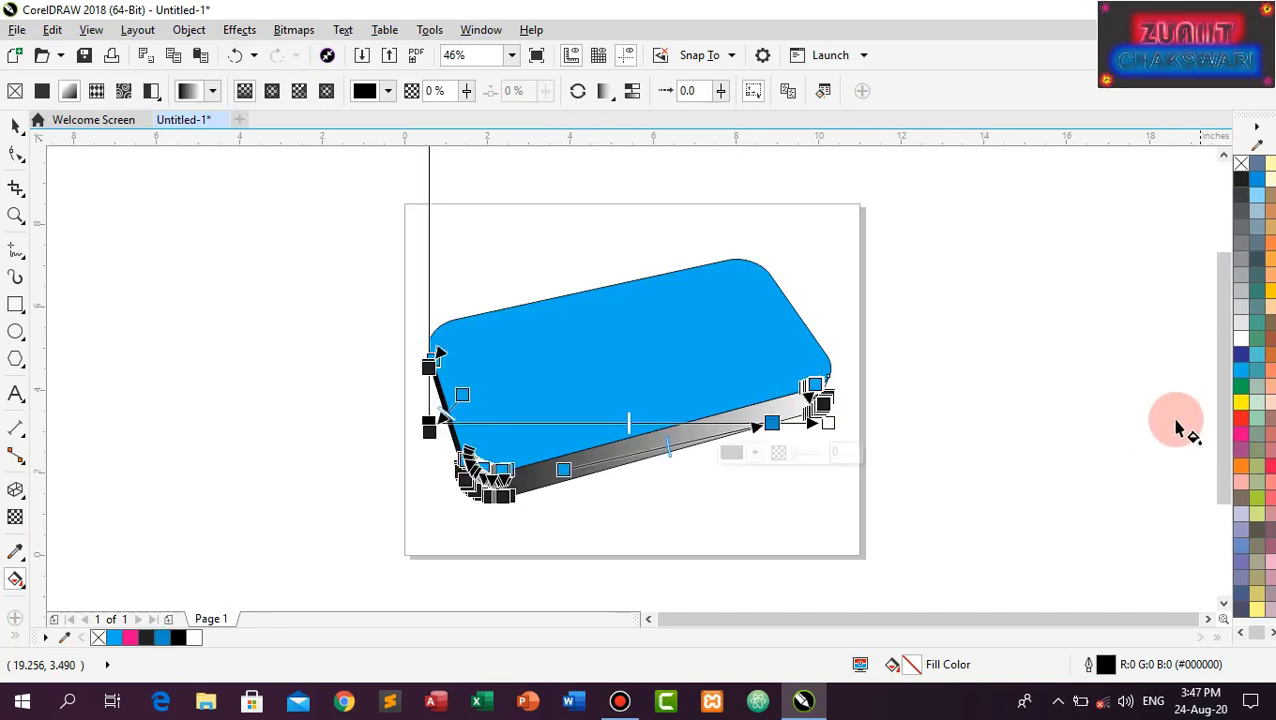
Set the node colour at the start of the side walls' gradient to blue #1B25F2
{"action": "left_click", "coordinate": [692, 443]}
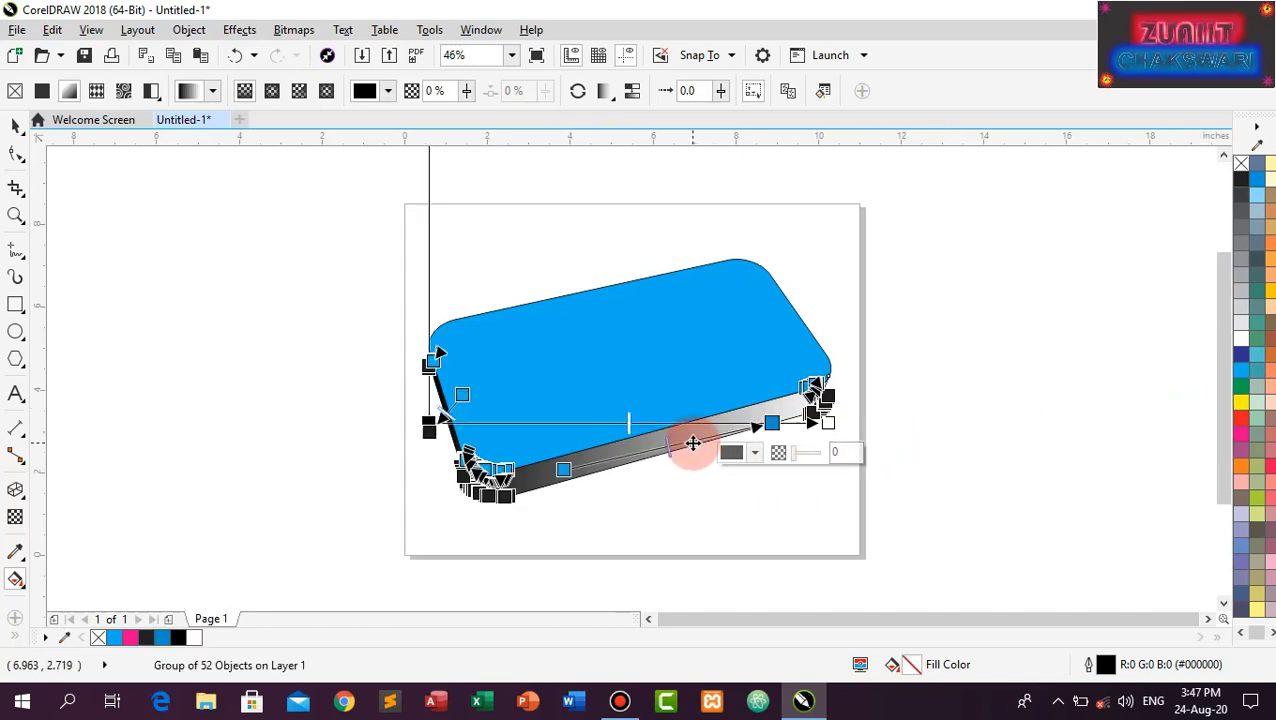
{"action": "left_click", "coordinate": [562, 470]}
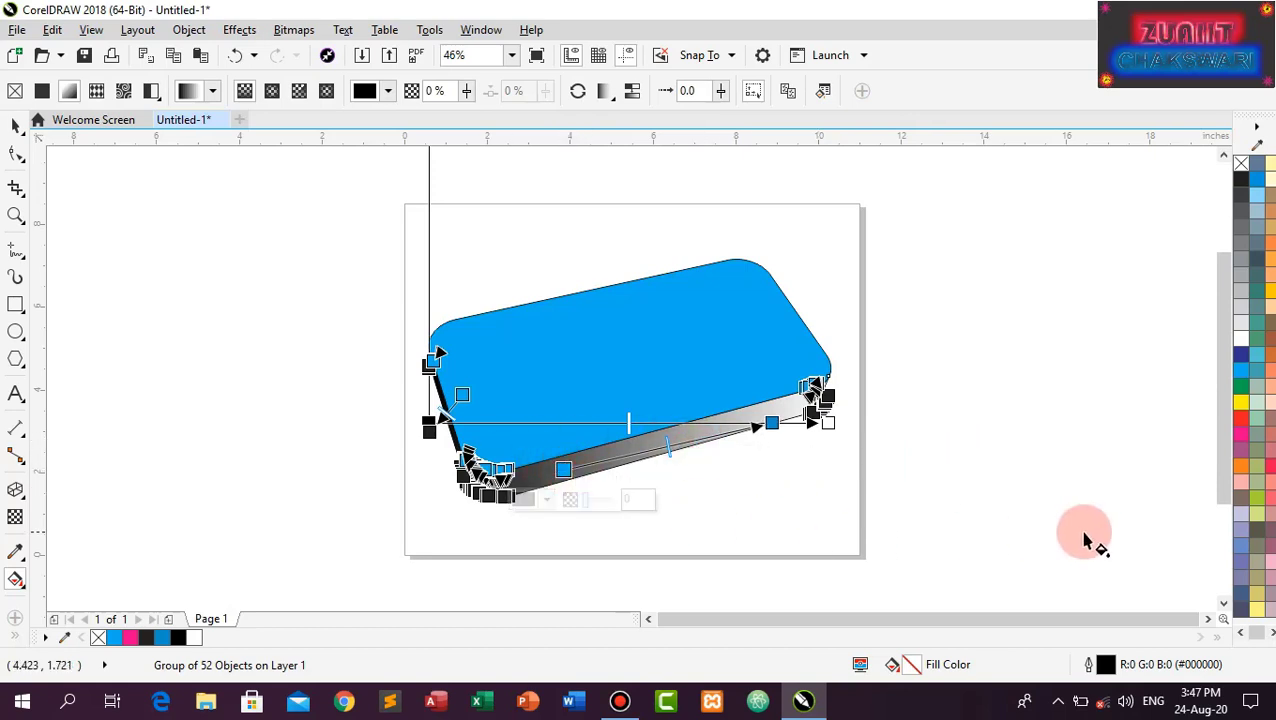
{"action": "left_click", "coordinate": [548, 500]}
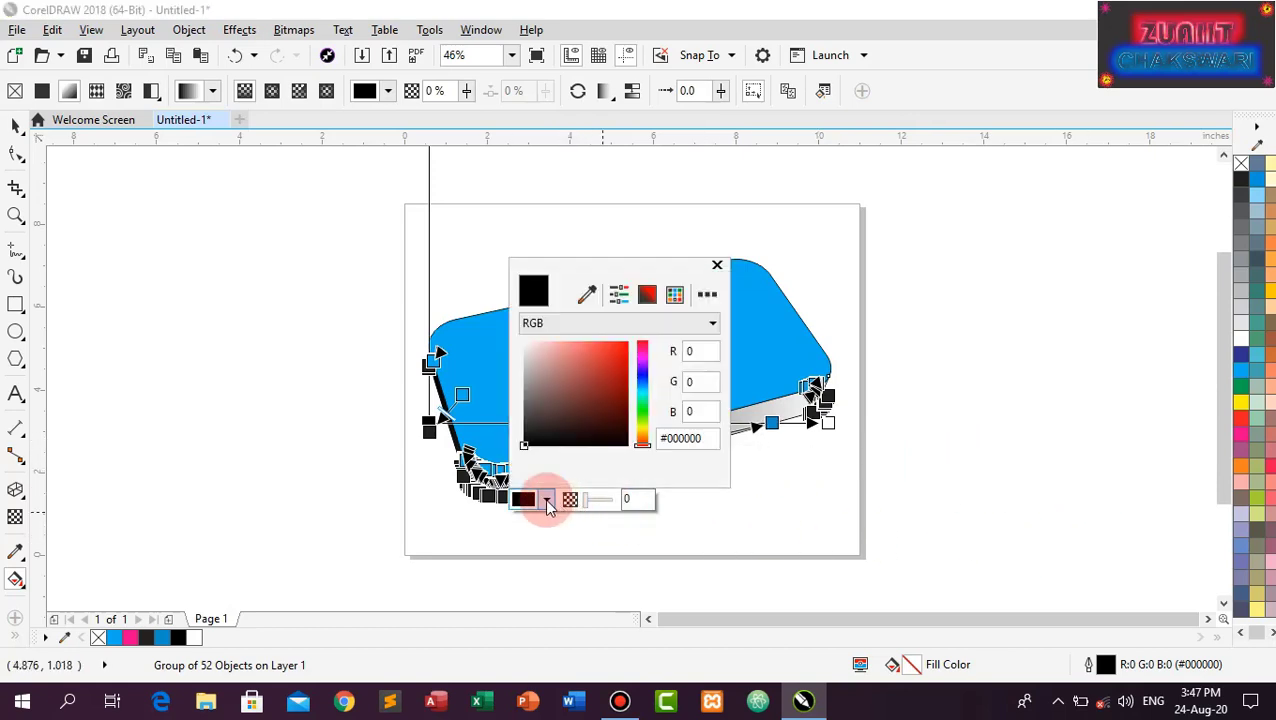
{"action": "left_click", "coordinate": [644, 382]}
{"action": "left_click", "coordinate": [618, 350]}
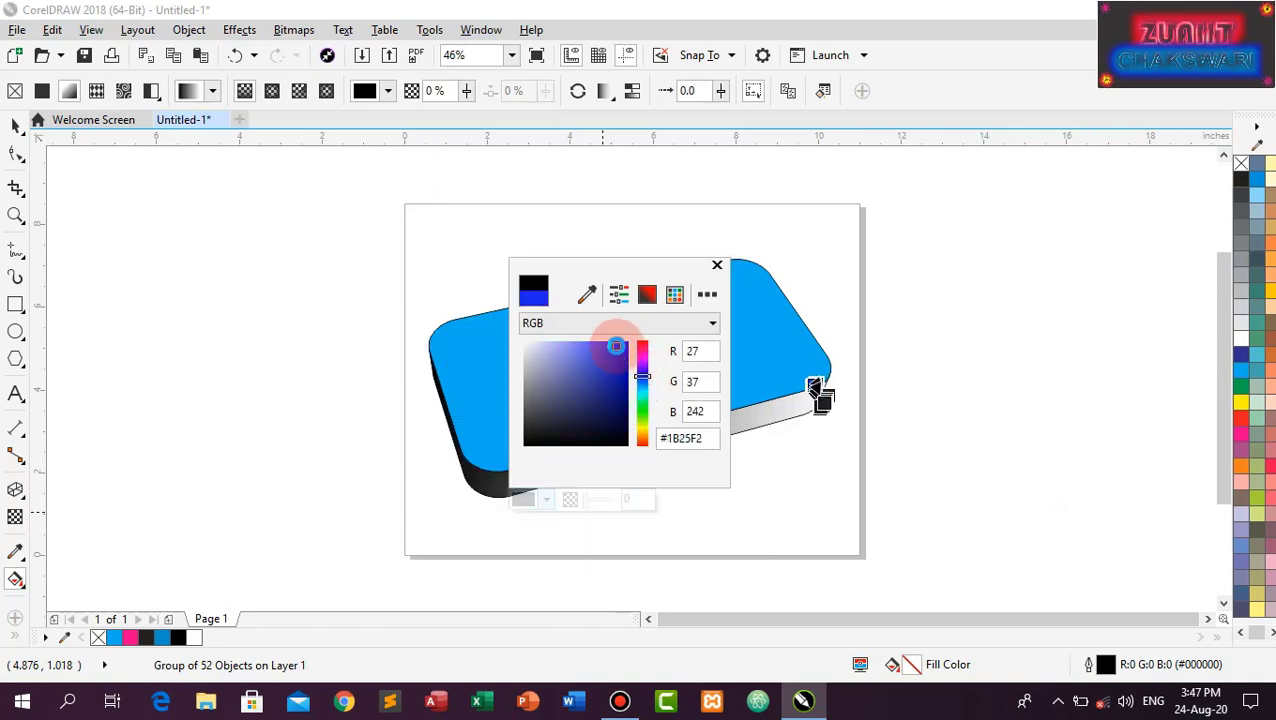
{"action": "left_click", "coordinate": [759, 530]}
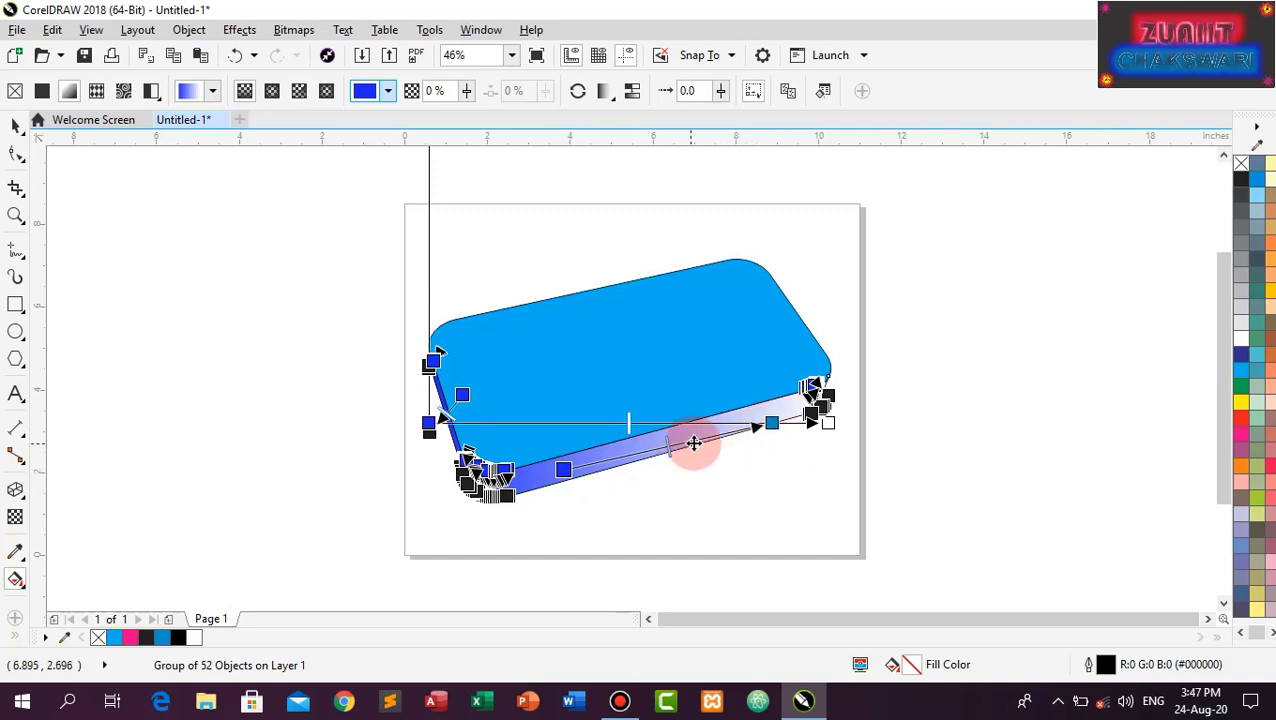
Darken the side walls' gradient node colour to #141EDB
{"action": "left_click", "coordinate": [772, 424]}
{"action": "left_click", "coordinate": [756, 455]}
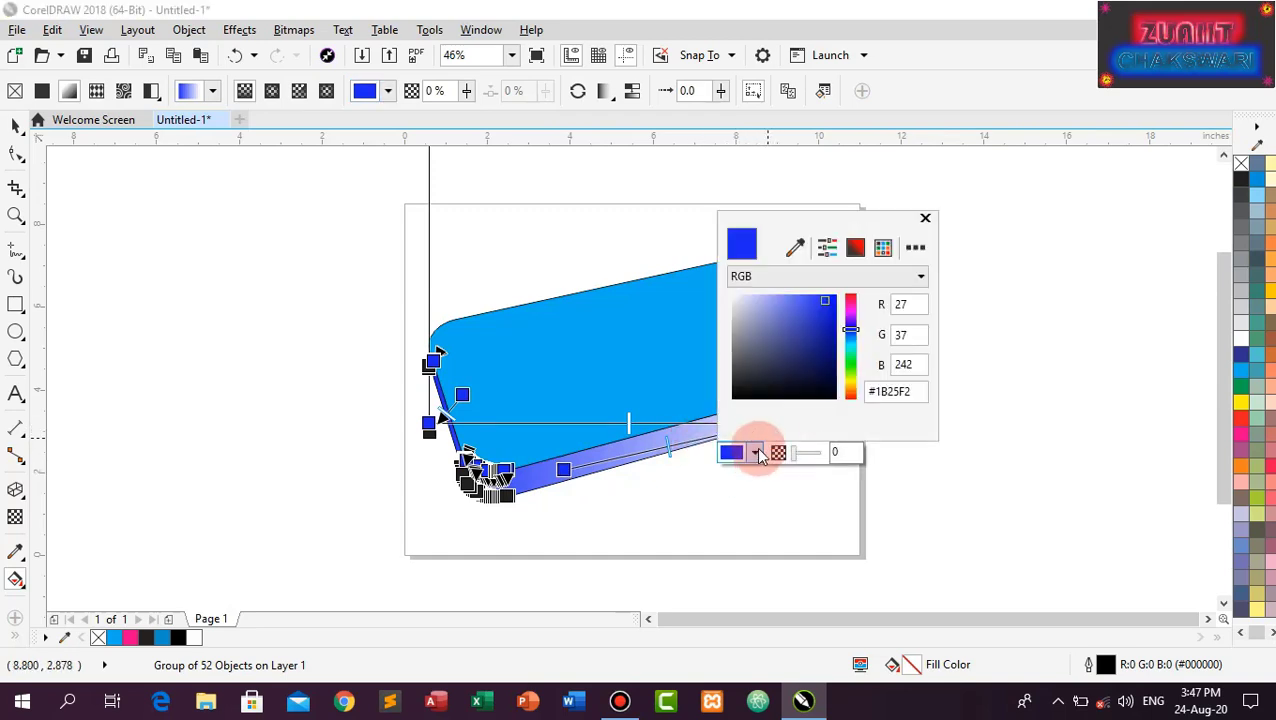
{"action": "left_click", "coordinate": [826, 310]}
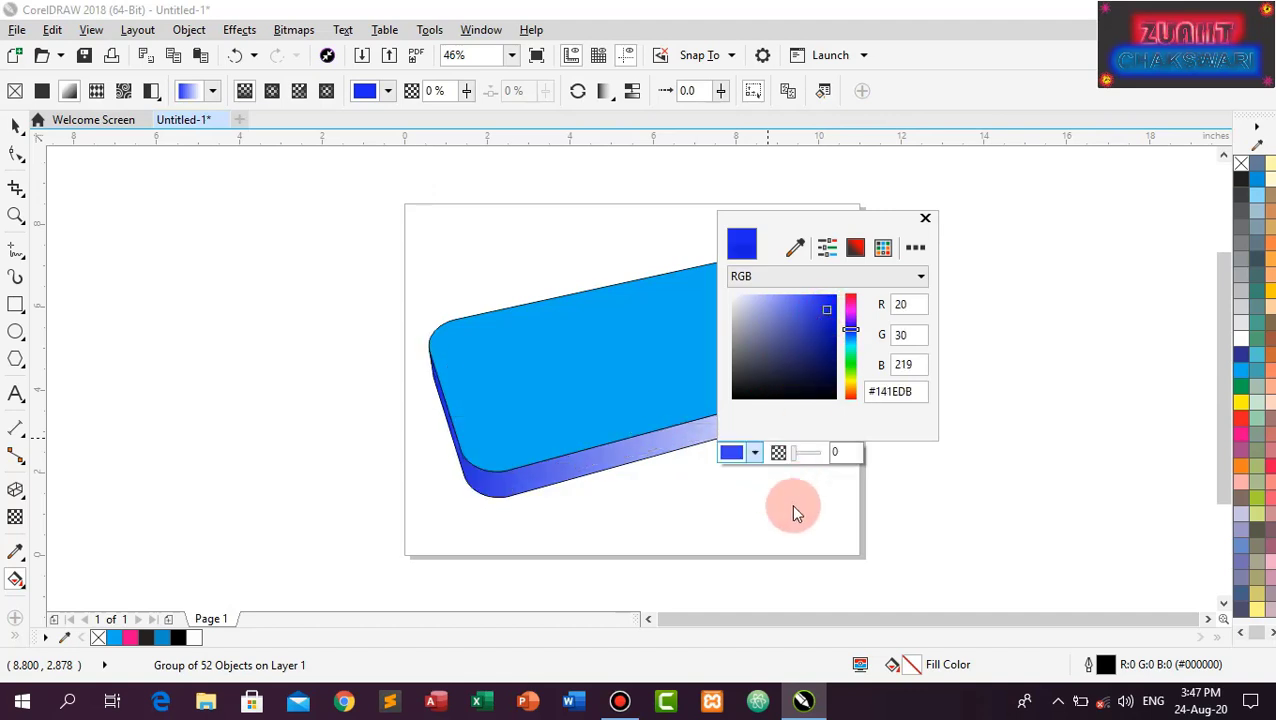
{"action": "left_click", "coordinate": [740, 487]}
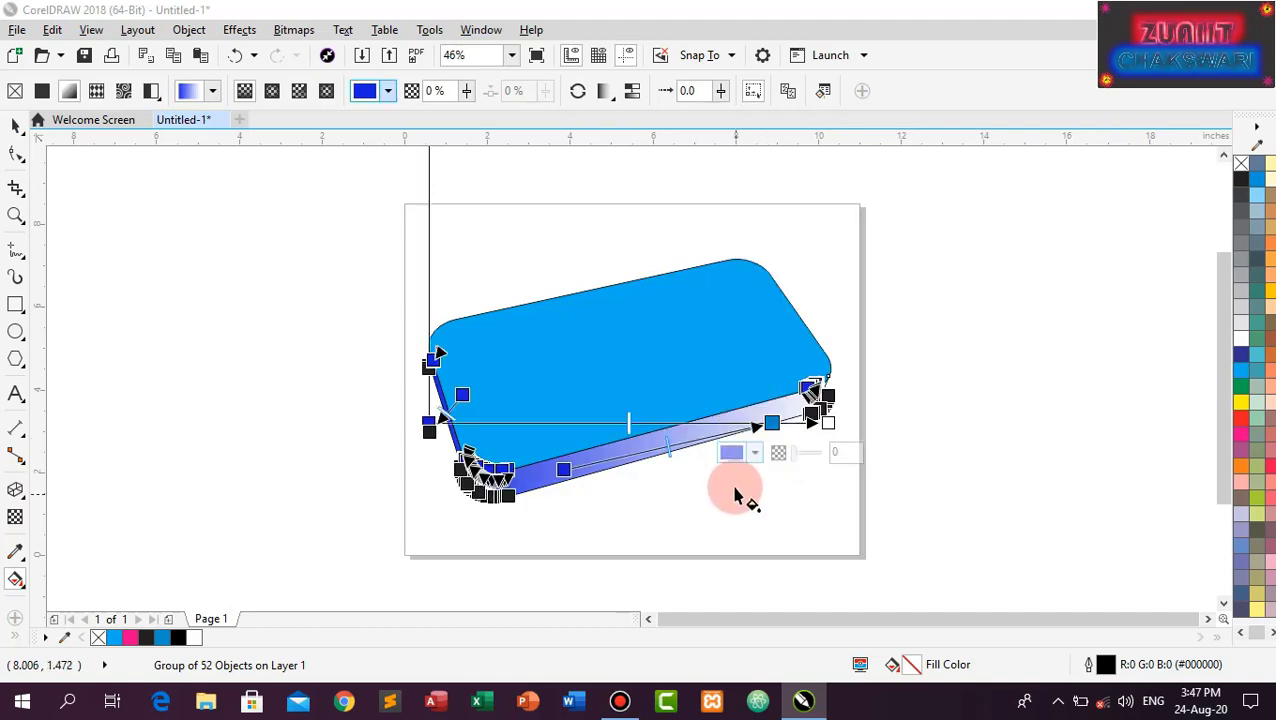
{"action": "left_click", "coordinate": [689, 442]}
{"action": "left_click", "coordinate": [689, 442]}
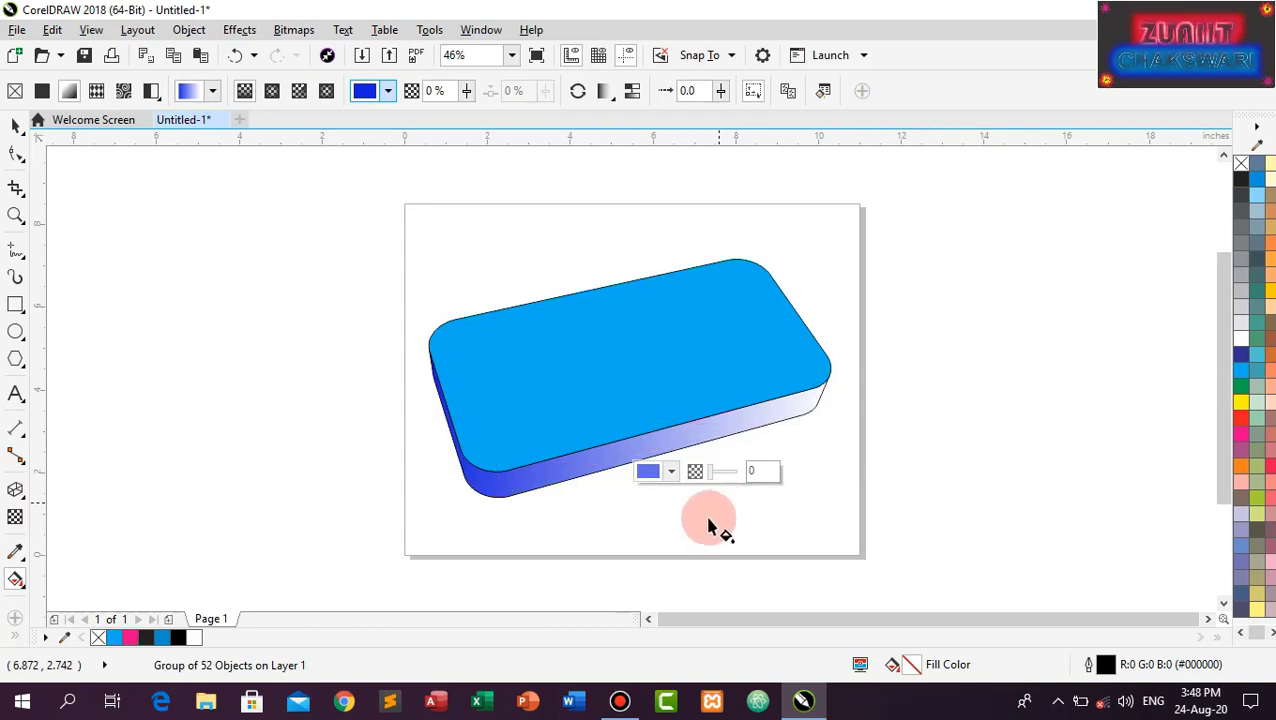
Try a very pale grey-blue for the side walls' gradient node and undo it
{"action": "left_click", "coordinate": [673, 469]}
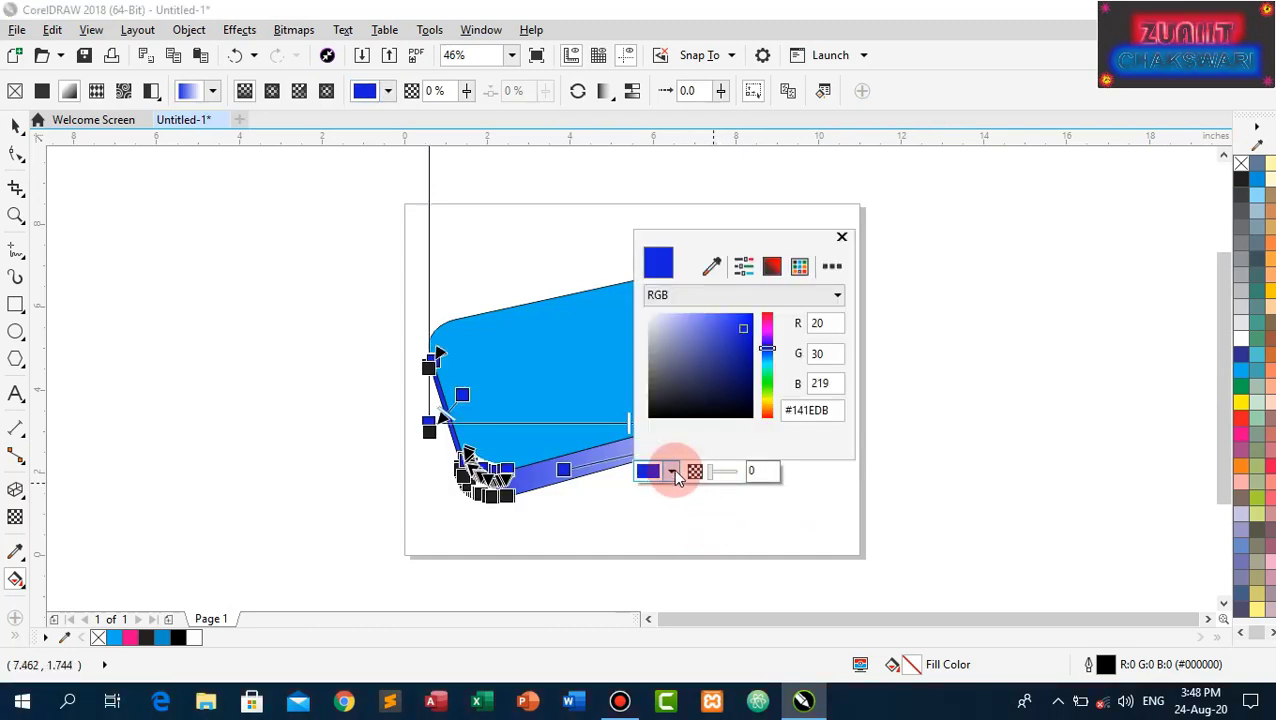
{"action": "left_click", "coordinate": [650, 320]}
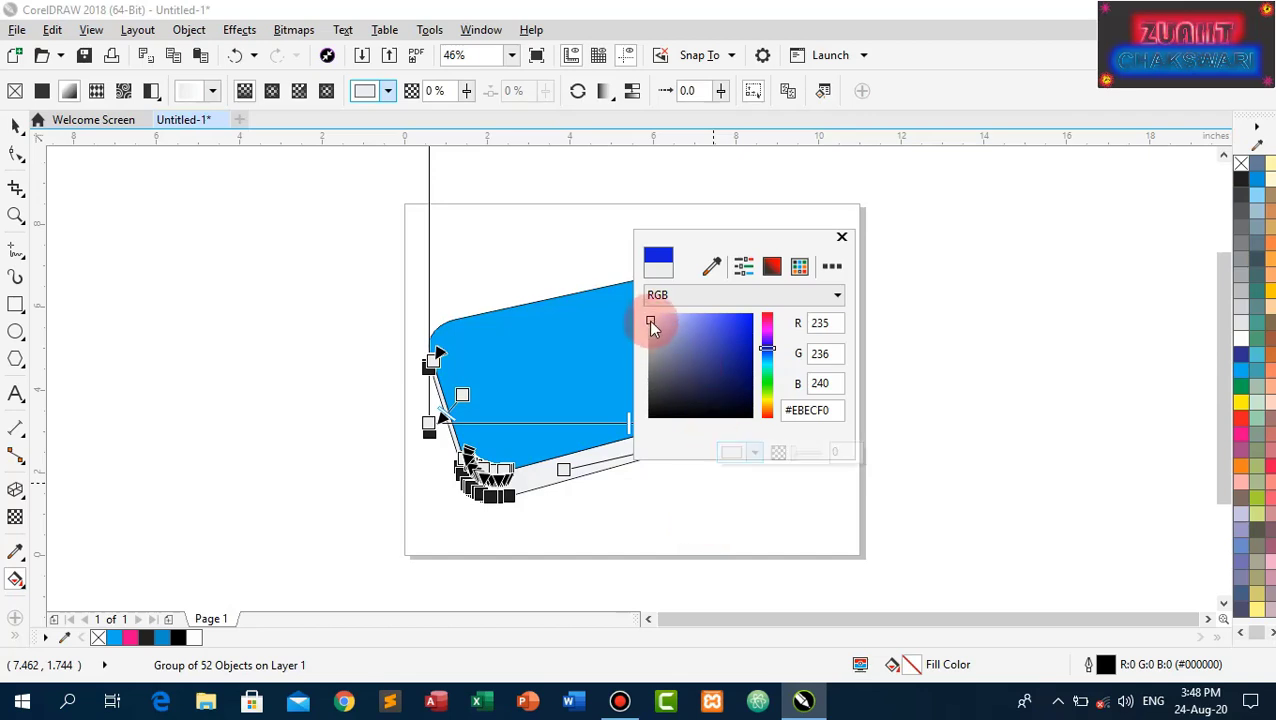
{"action": "left_click_drag", "start_coordinate": [650, 322], "coordinate": [681, 328]}
{"action": "left_click", "coordinate": [723, 485]}
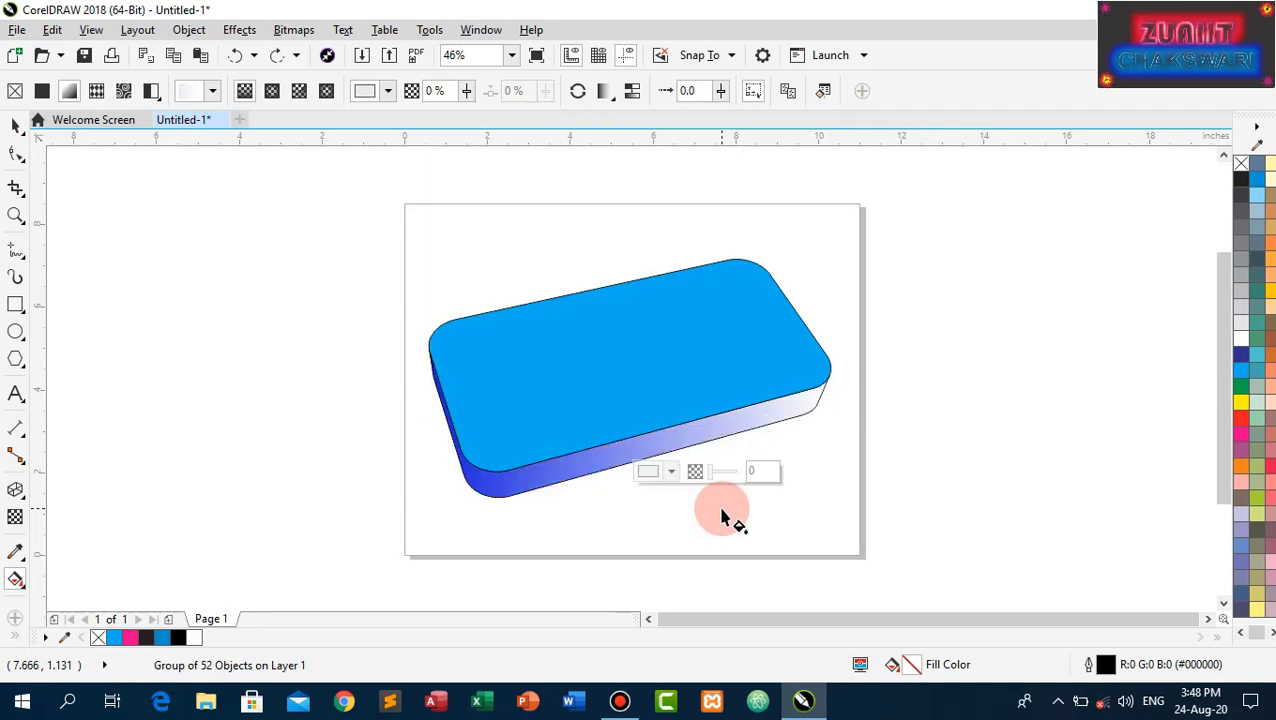
Try the pale colour #D1D2E3 on the side walls' gradient node and undo the change
{"action": "left_click", "coordinate": [688, 441]}
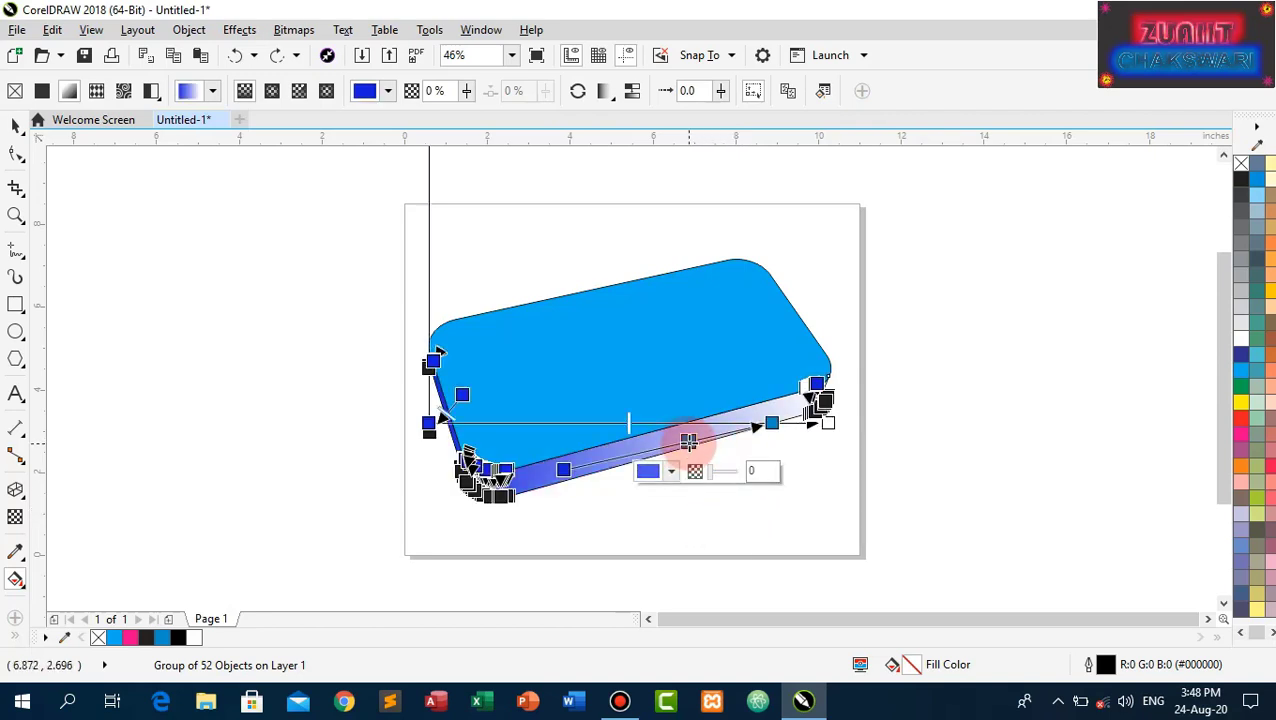
{"action": "left_click", "coordinate": [672, 480]}
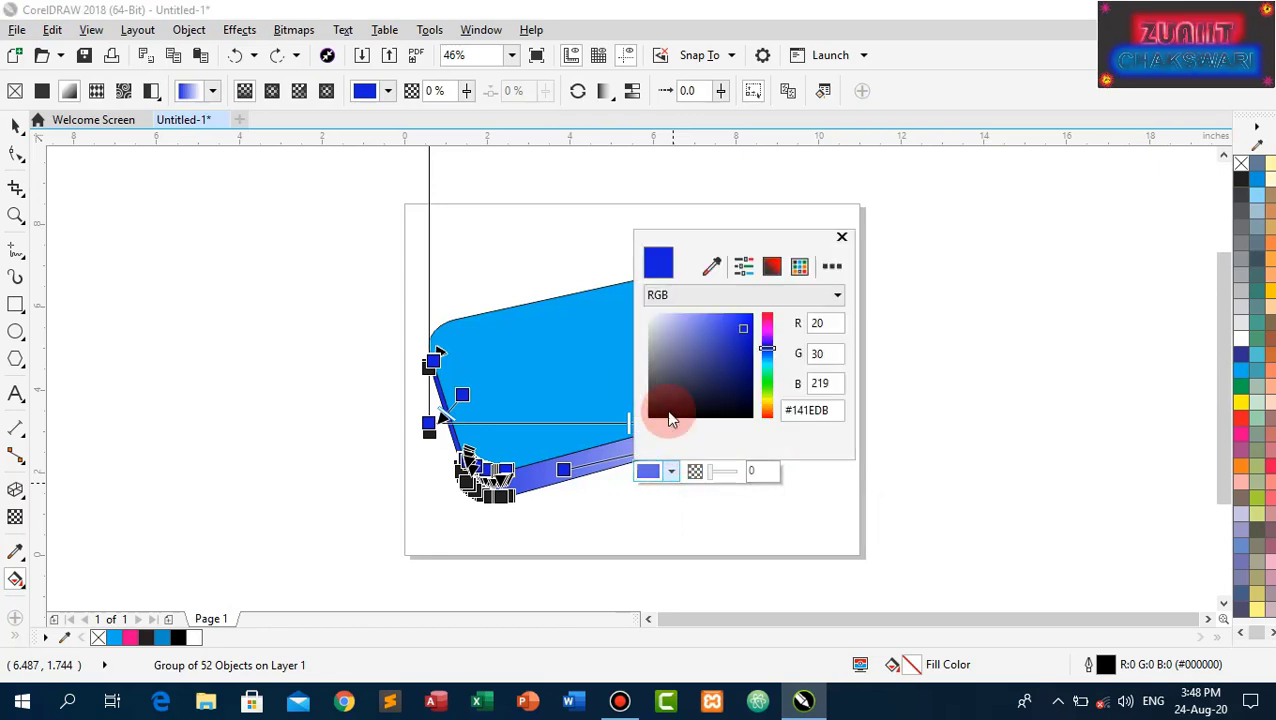
{"action": "left_click", "coordinate": [656, 325]}
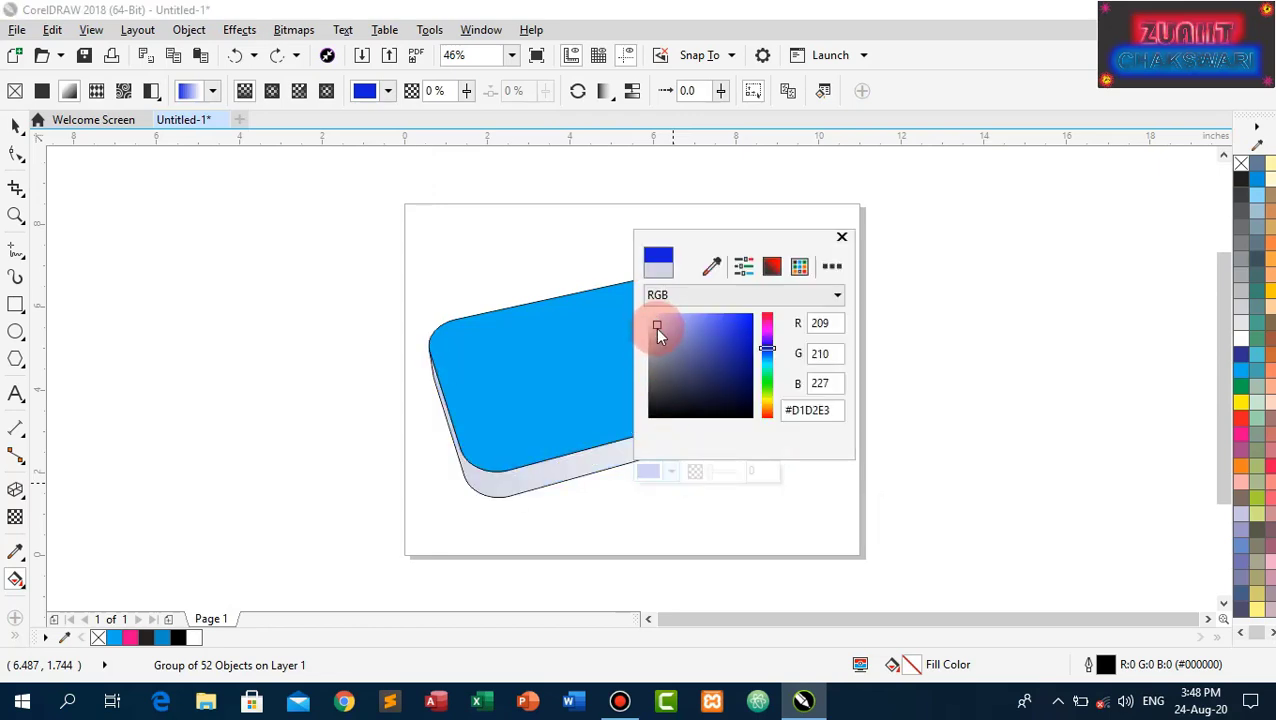
{"action": "left_click", "coordinate": [713, 520]}
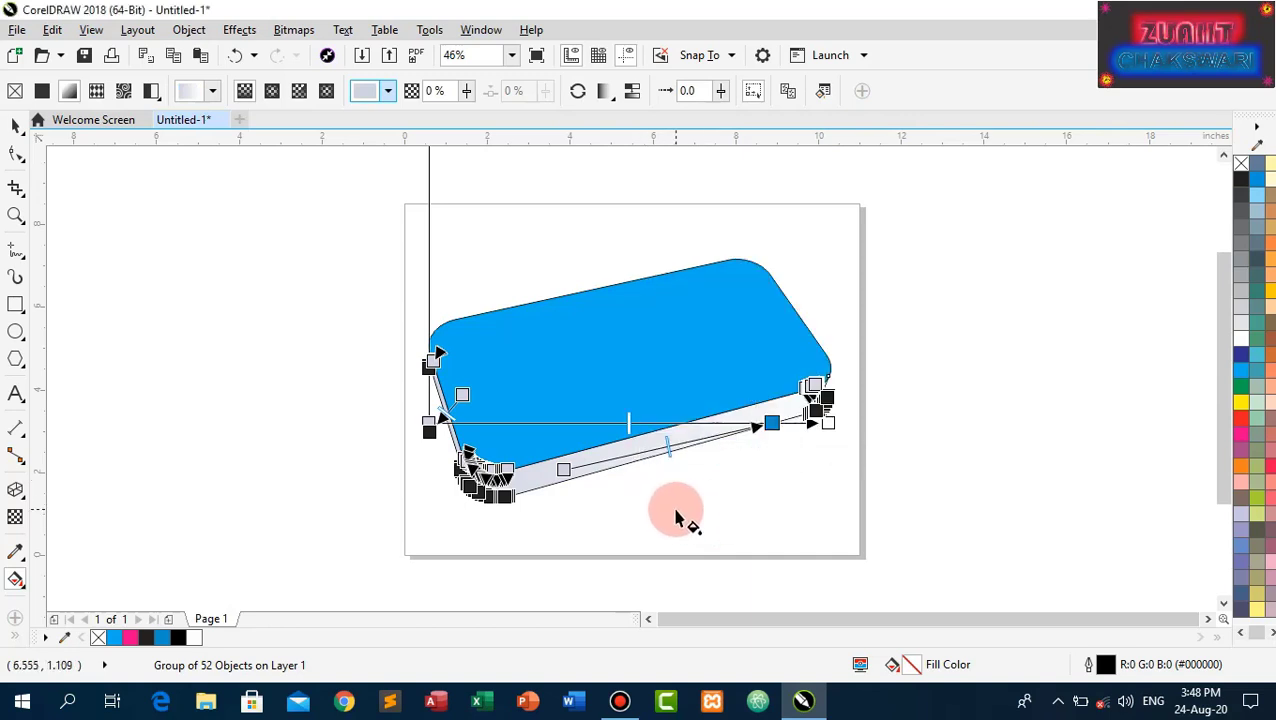
{"action": "key", "text": "ctrl+z"}
{"action": "left_click", "coordinate": [668, 529]}
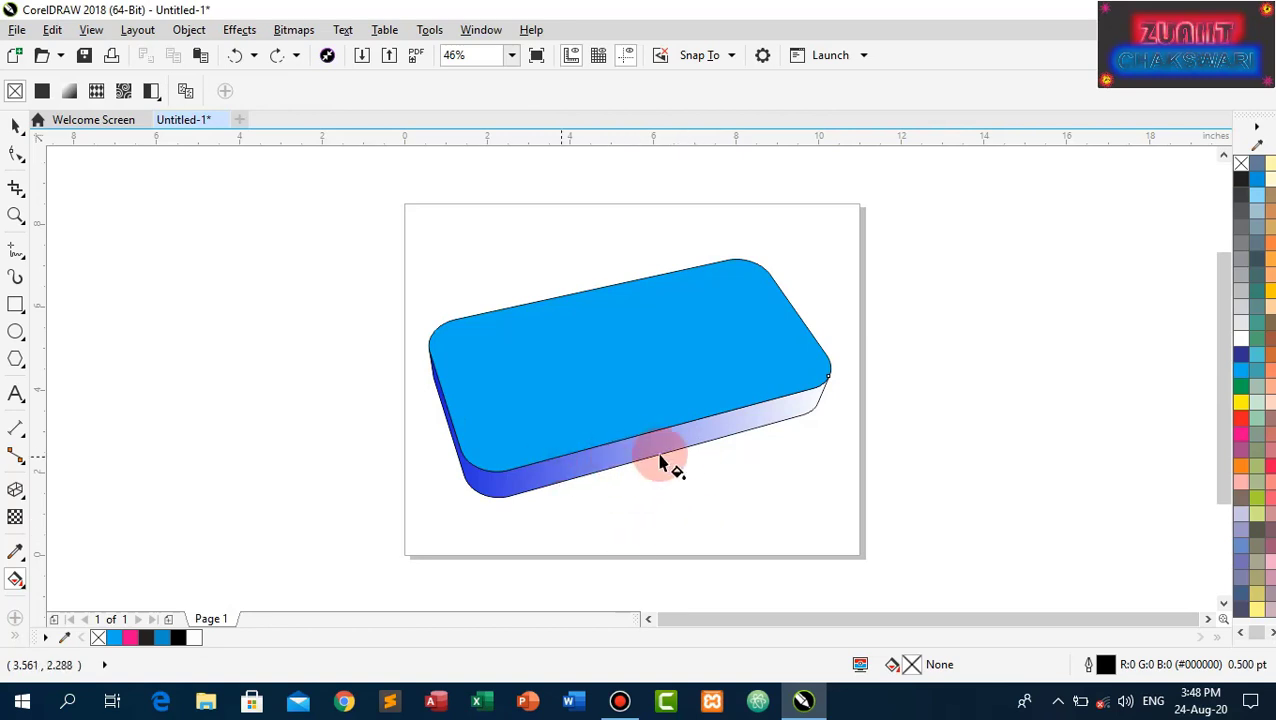
{"action": "left_click", "coordinate": [495, 484]}
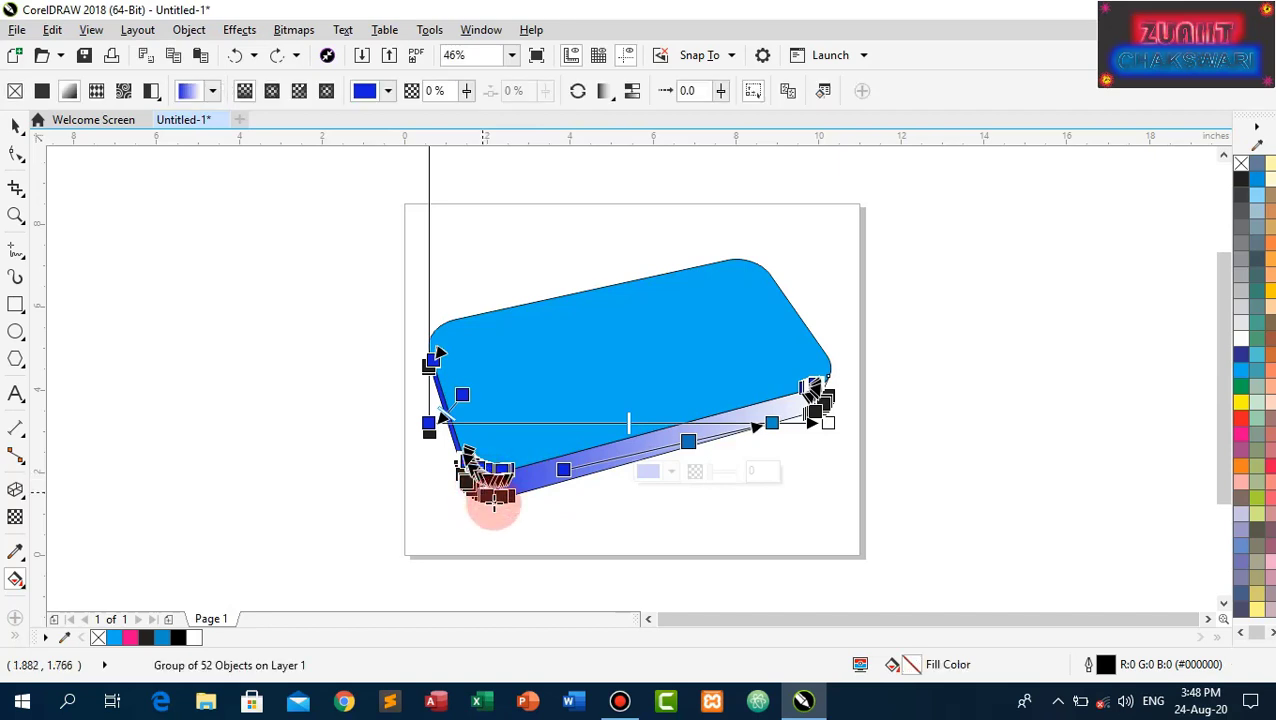
{"action": "left_click", "coordinate": [563, 530]}
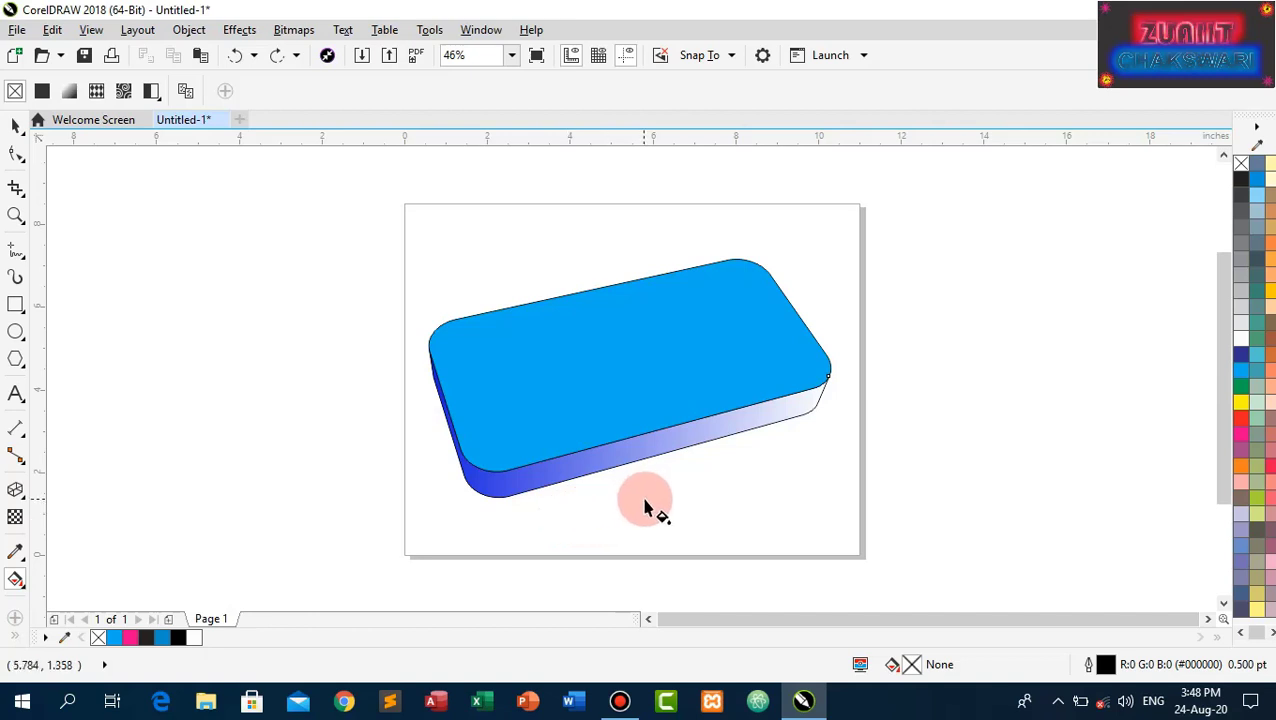
Apply a fountain fill to the slab's top face, move its start handle inward and add a gradient node at about 57%
{"action": "left_click", "coordinate": [631, 441]}
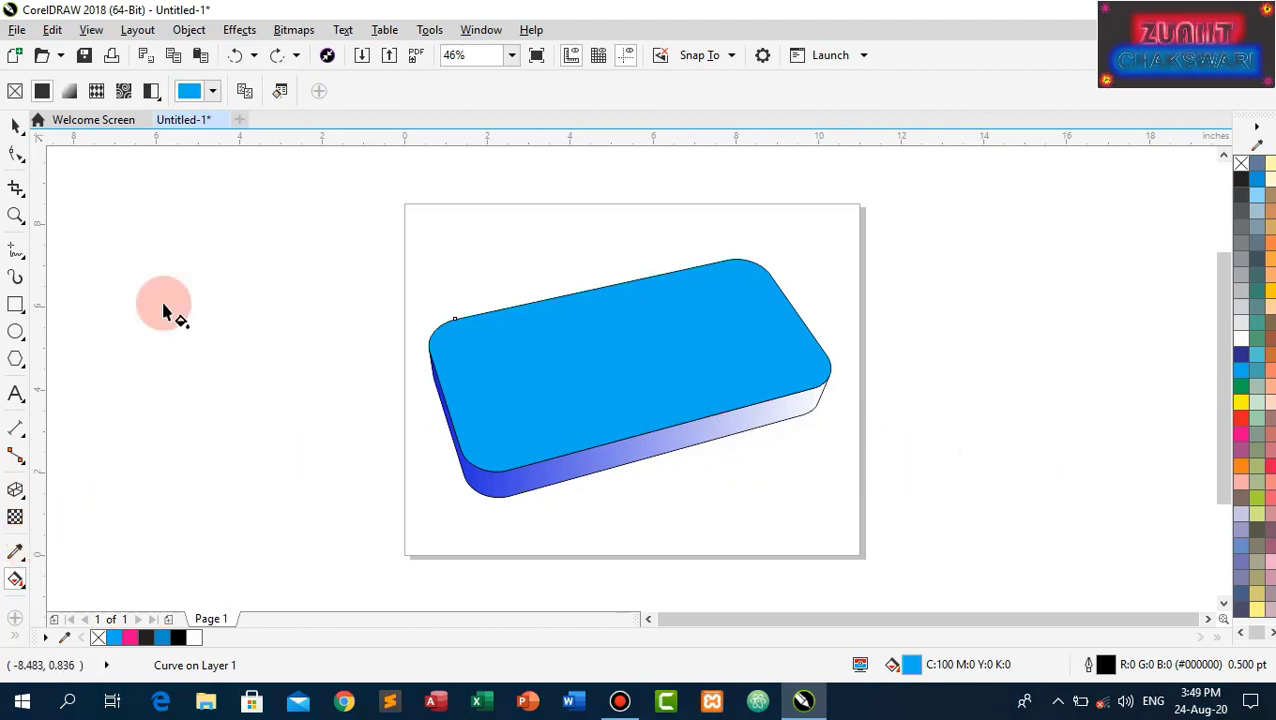
{"action": "left_click", "coordinate": [69, 91]}
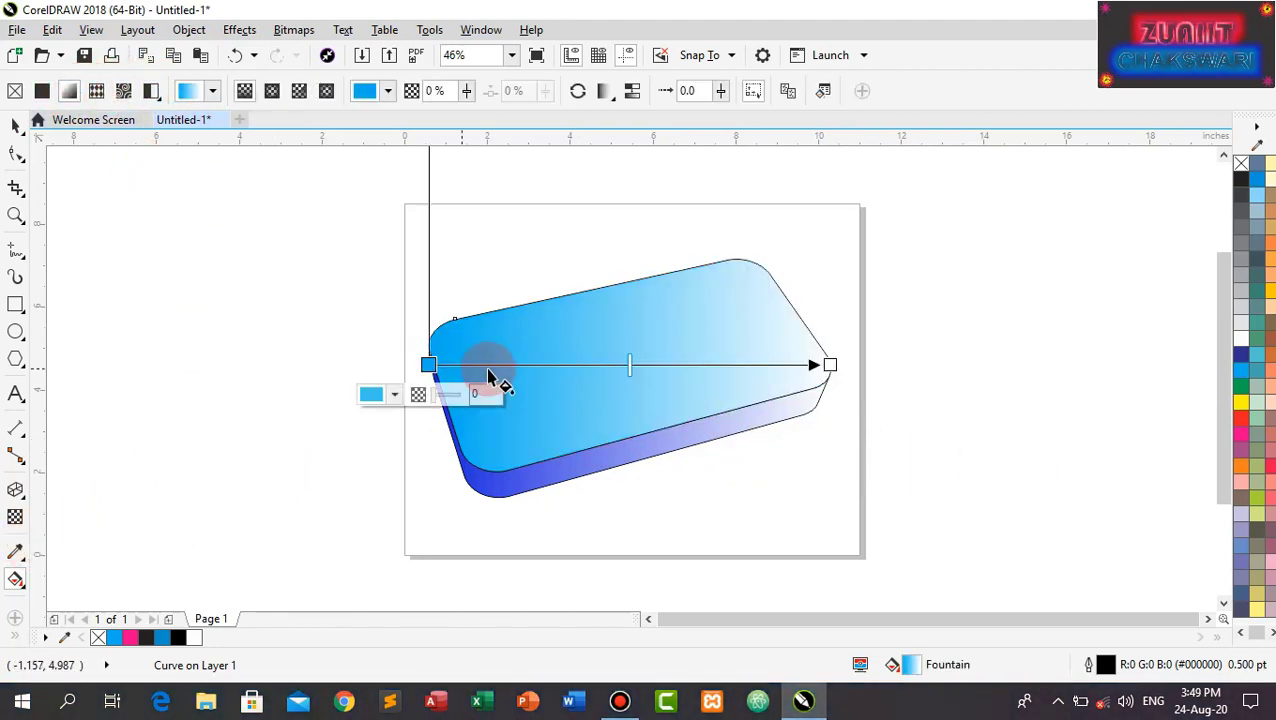
{"action": "left_click_drag", "start_coordinate": [428, 364], "coordinate": [492, 364]}
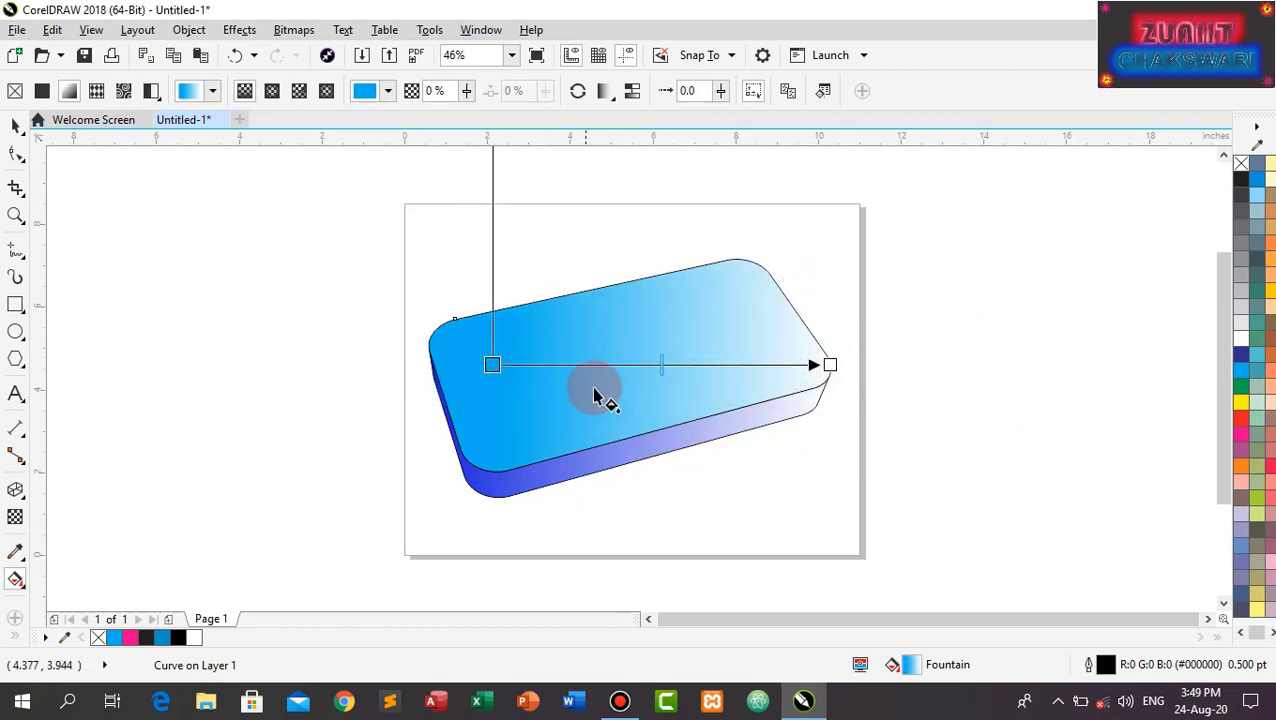
{"action": "left_click", "coordinate": [684, 365]}
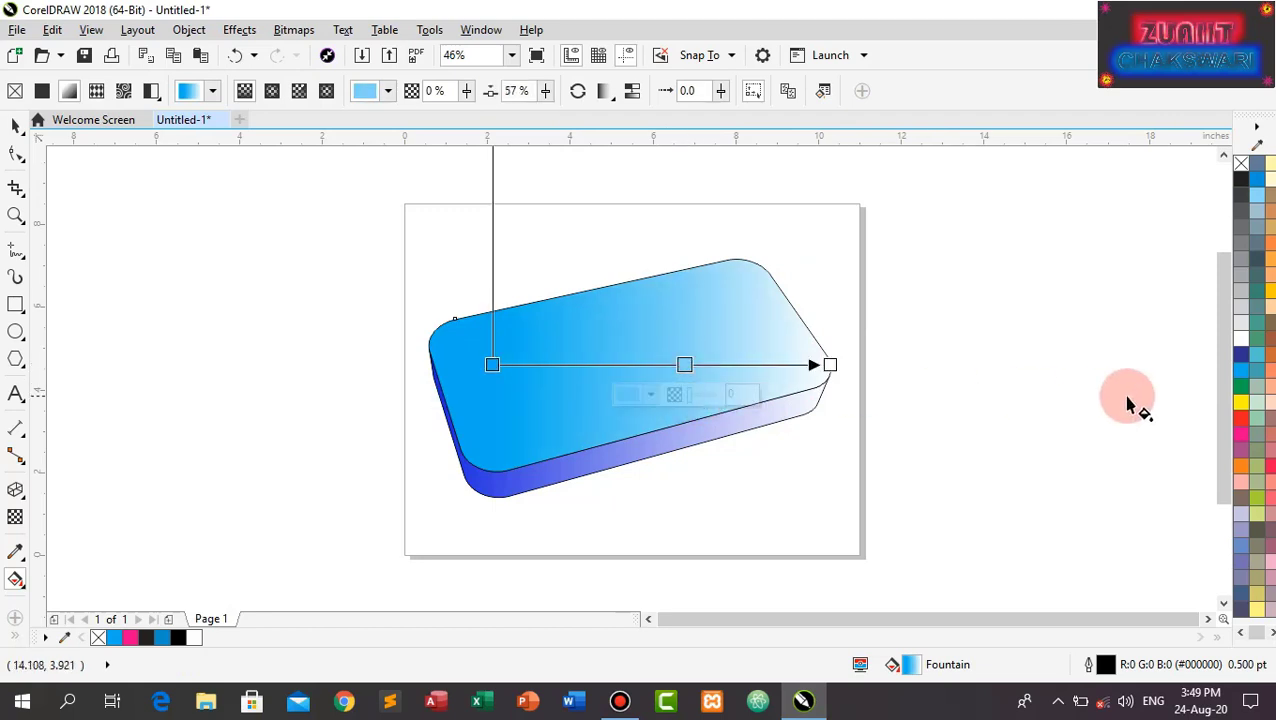
Try colouring the top face's middle gradient node Blue (C100 M100) and undo it
{"action": "left_click", "coordinate": [1243, 357]}
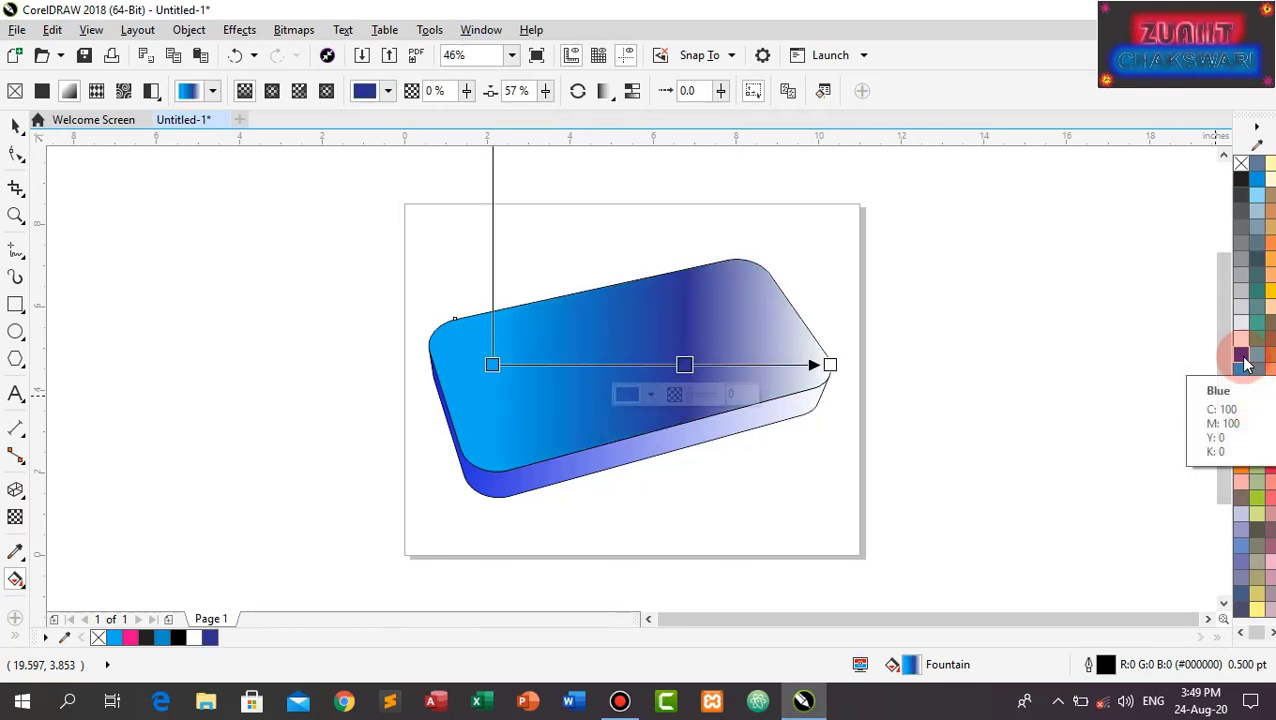
{"action": "left_click", "coordinate": [733, 488]}
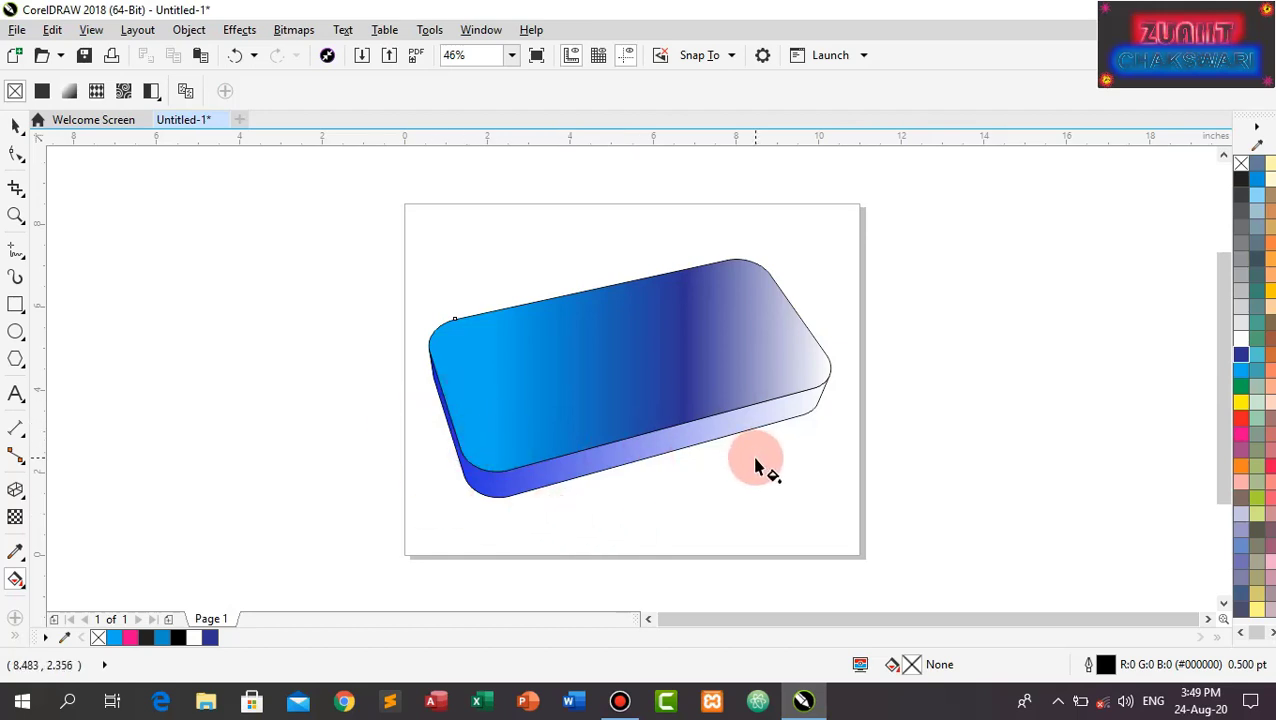
{"action": "key", "text": "ctrl+z"}
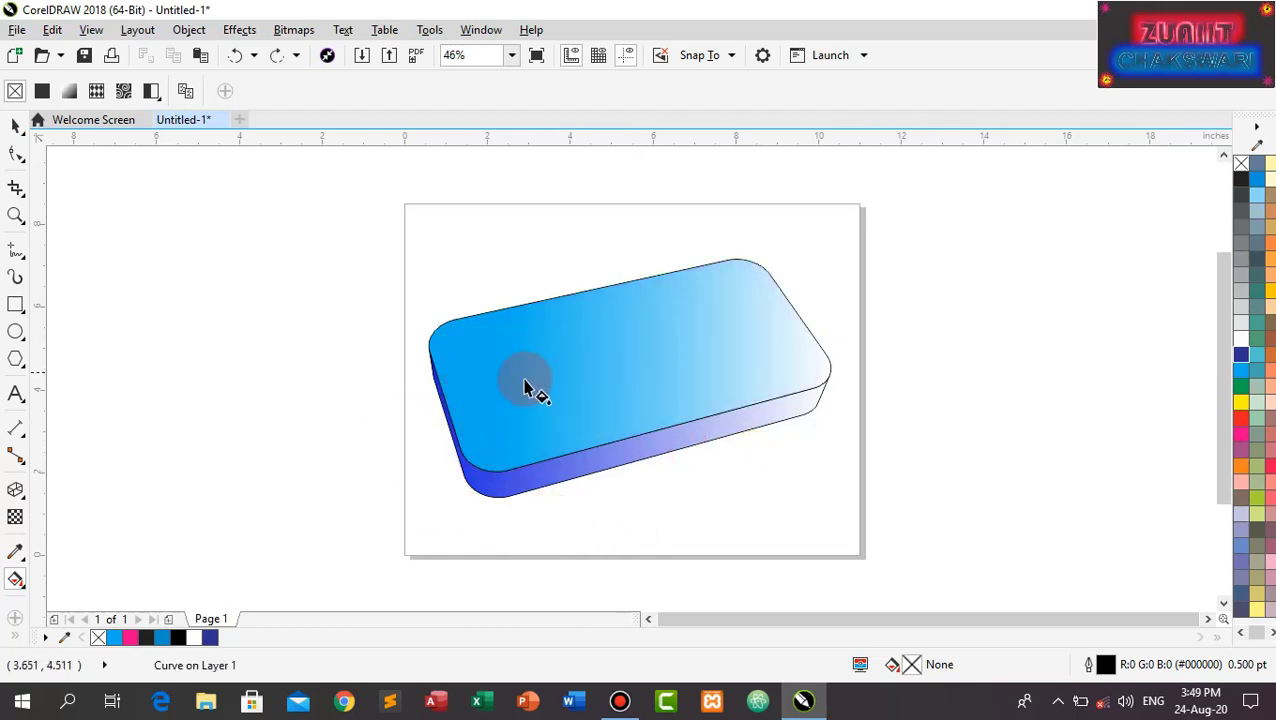
Colour the middle node of the top face's gradient with a darker shade of cyan and deselect the face
{"action": "left_click", "coordinate": [561, 390]}
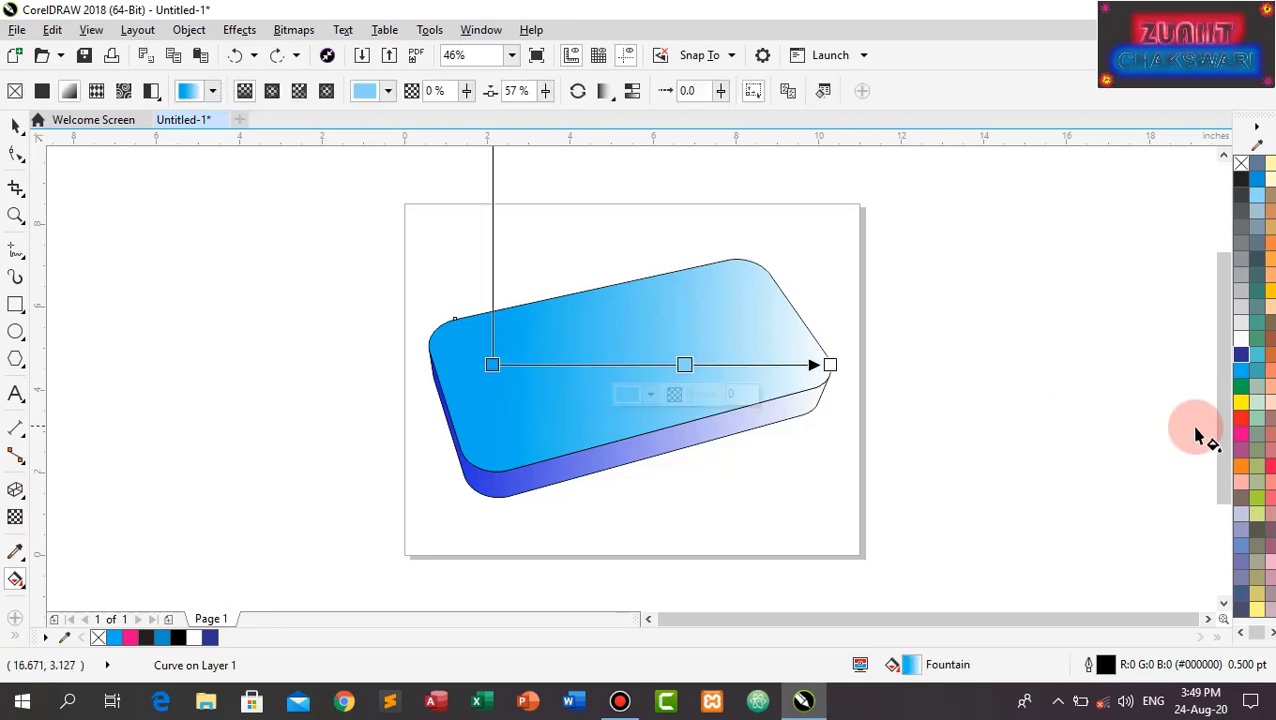
{"action": "left_click", "coordinate": [1240, 377]}
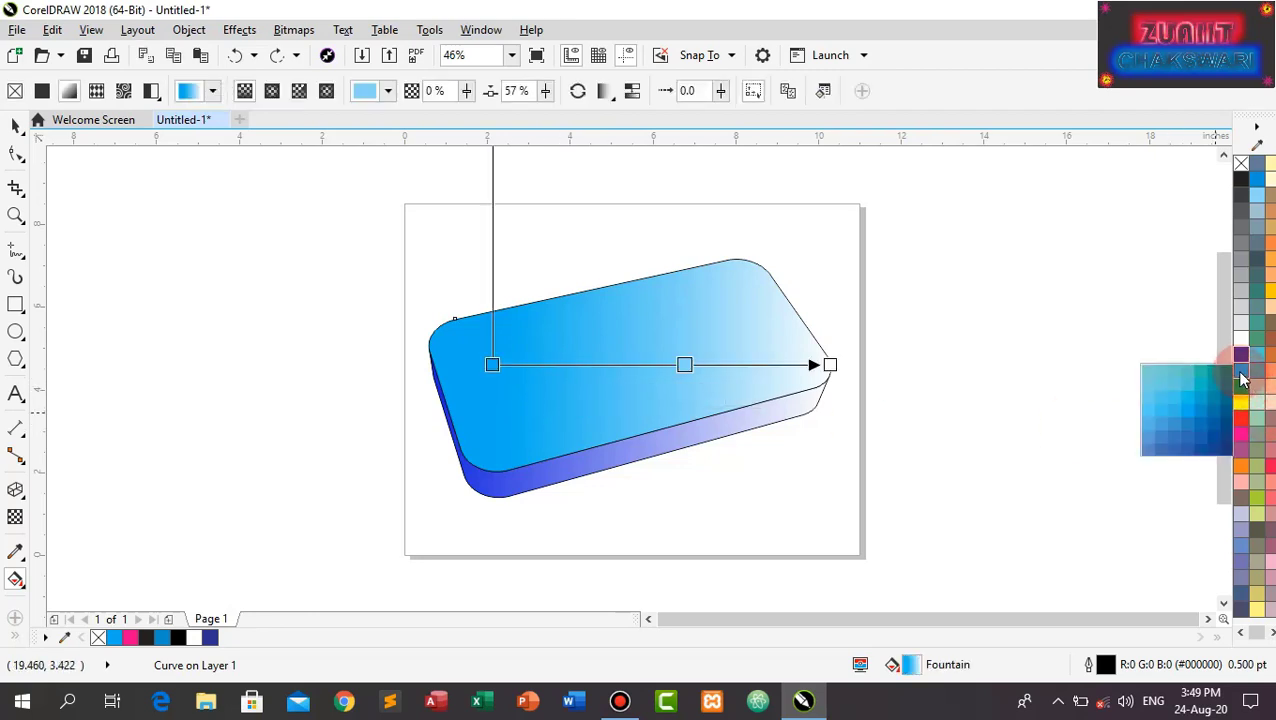
{"action": "left_click", "coordinate": [1203, 418]}
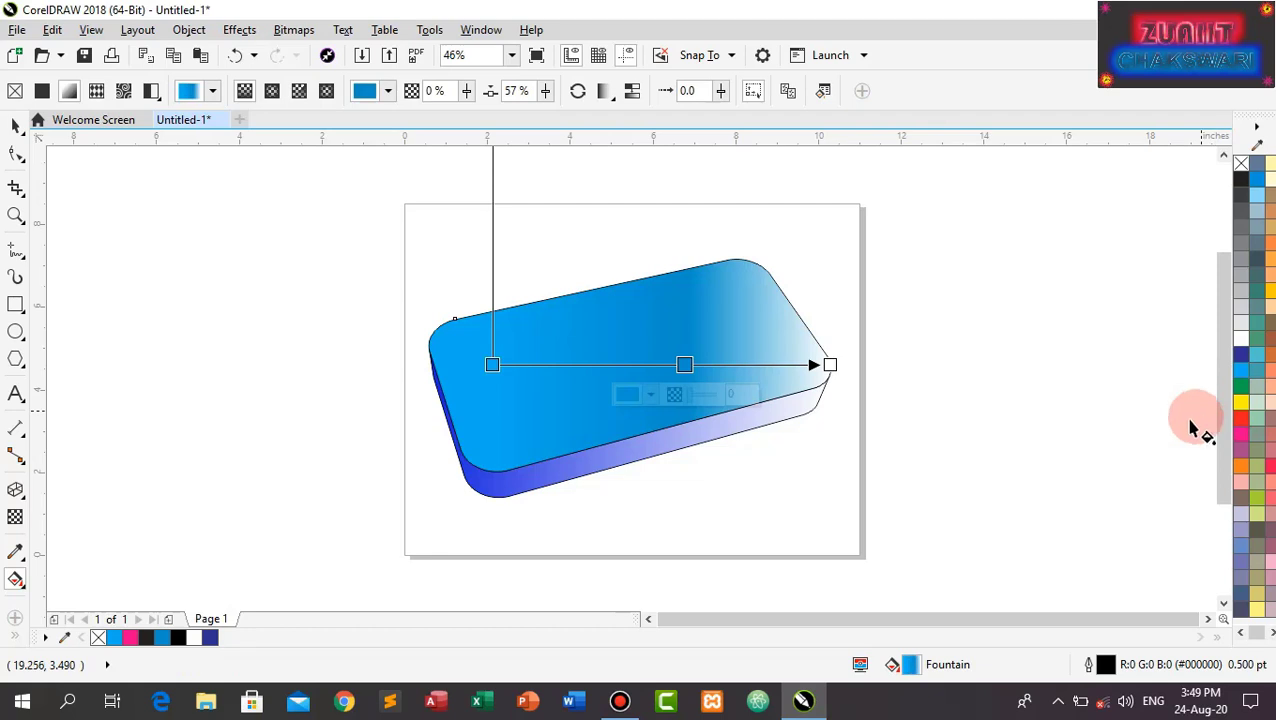
{"action": "left_click", "coordinate": [831, 470]}
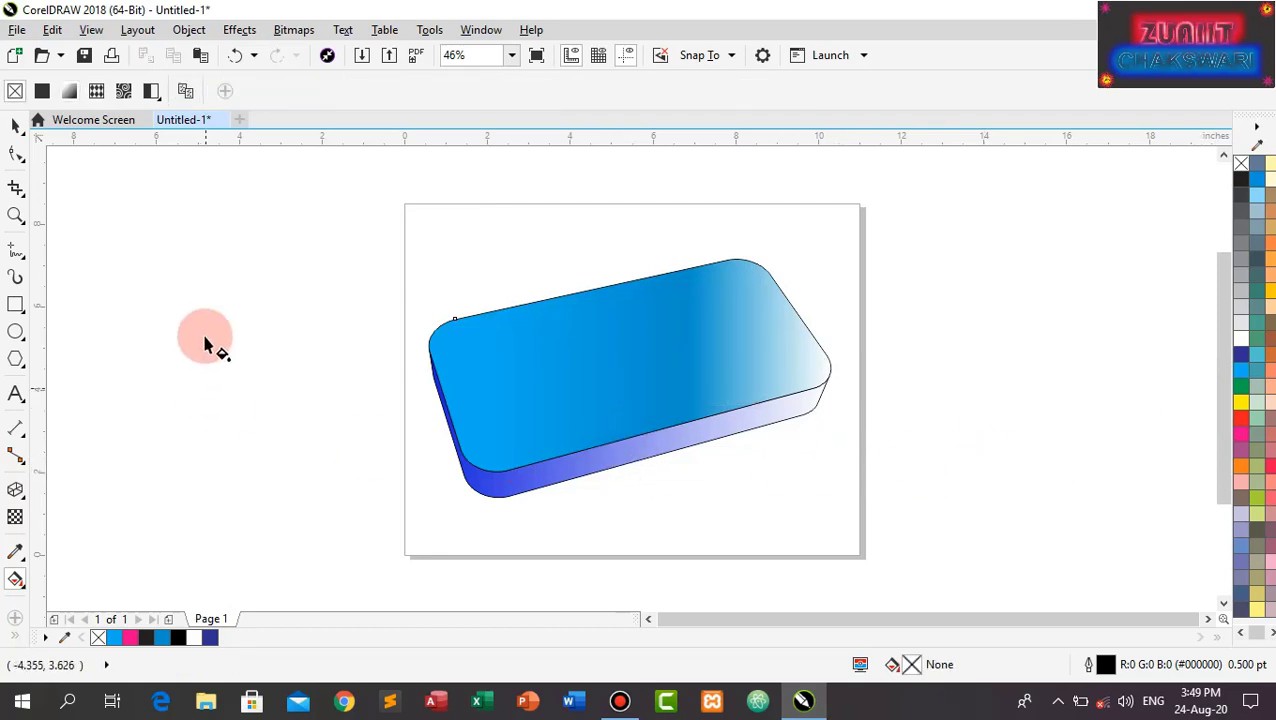
Draw an ellipse about 1.27 by 1.04 inches near the top face's front-left corner, filled white with no outline
{"action": "left_click", "coordinate": [16, 335]}
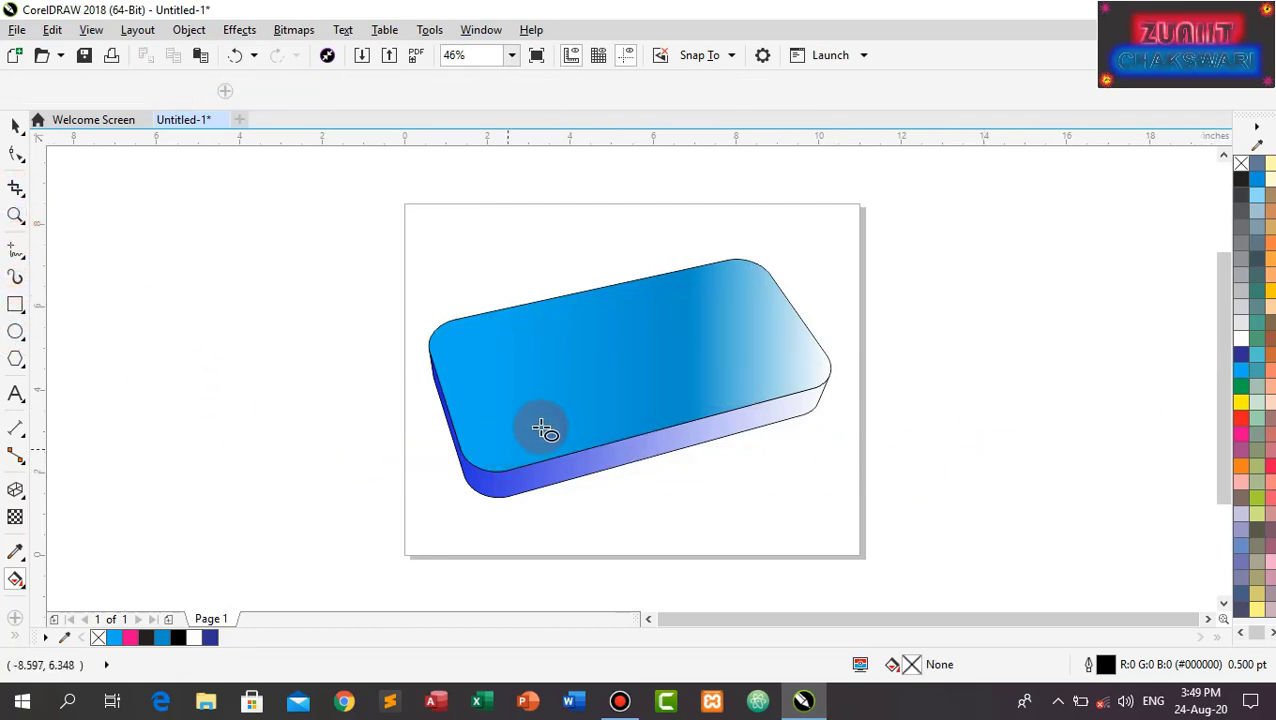
{"action": "left_click_drag", "start_coordinate": [490, 399], "coordinate": [546, 444]}
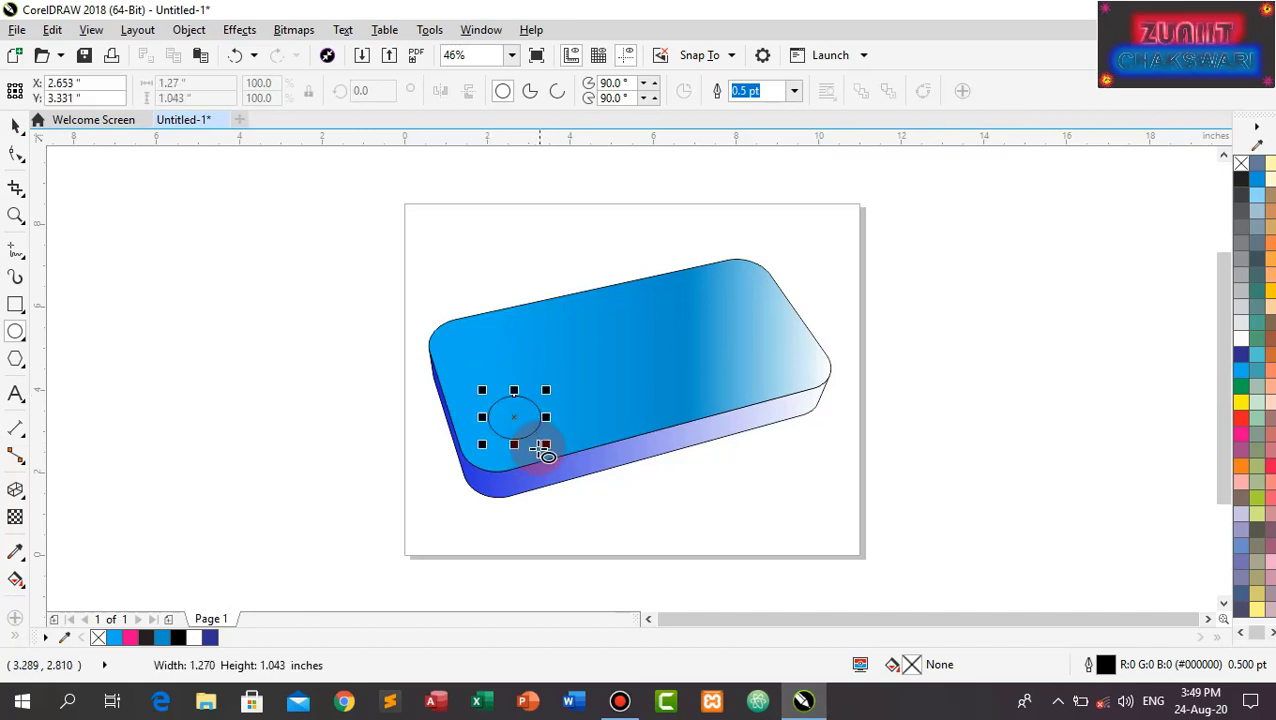
{"action": "left_click", "coordinate": [1241, 336]}
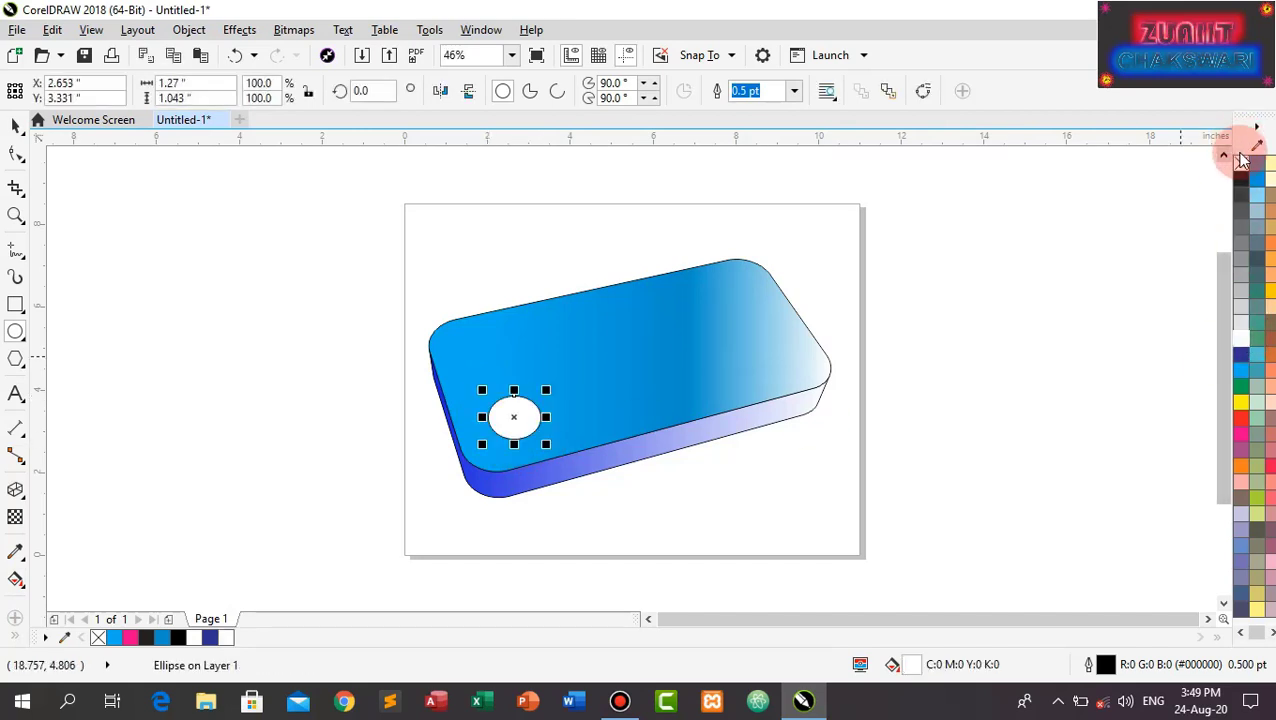
{"action": "right_click", "coordinate": [1241, 163]}
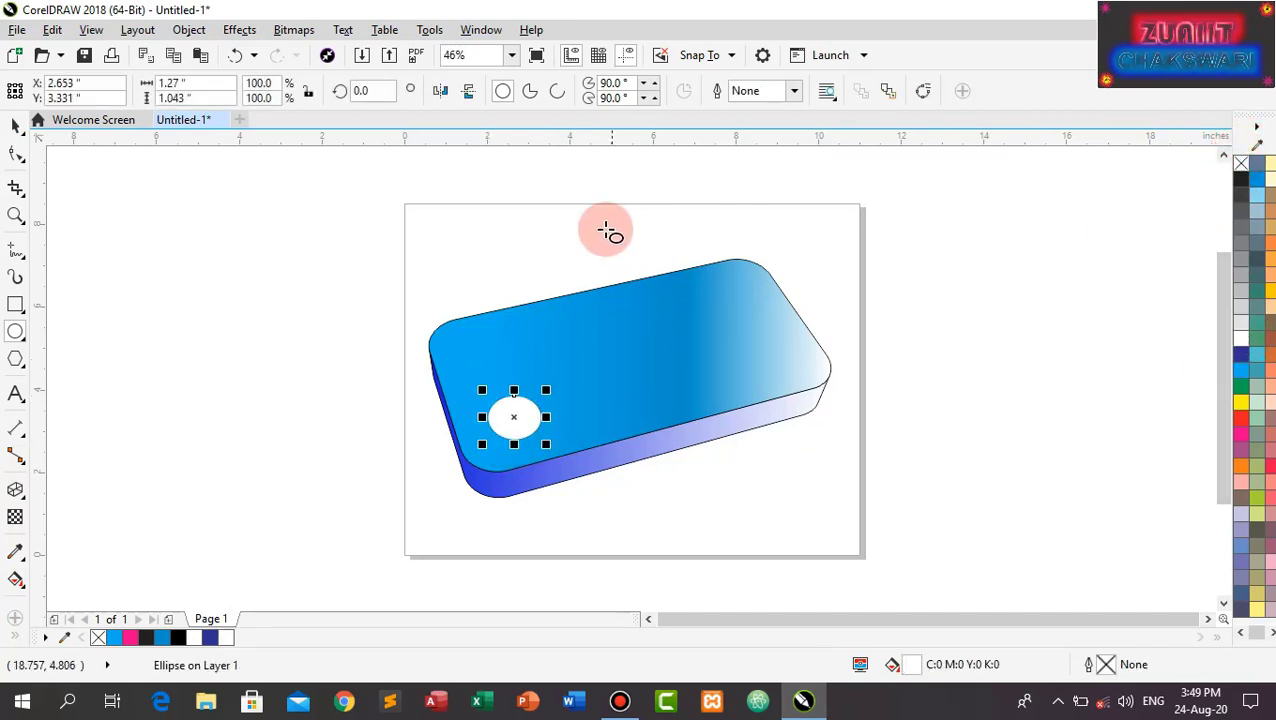
Convert the white ellipse to a 96 dpi RGB Color (24-bit) bitmap with anti-aliasing and a transparent background
{"action": "left_click", "coordinate": [295, 32]}
{"action": "left_click", "coordinate": [288, 51]}
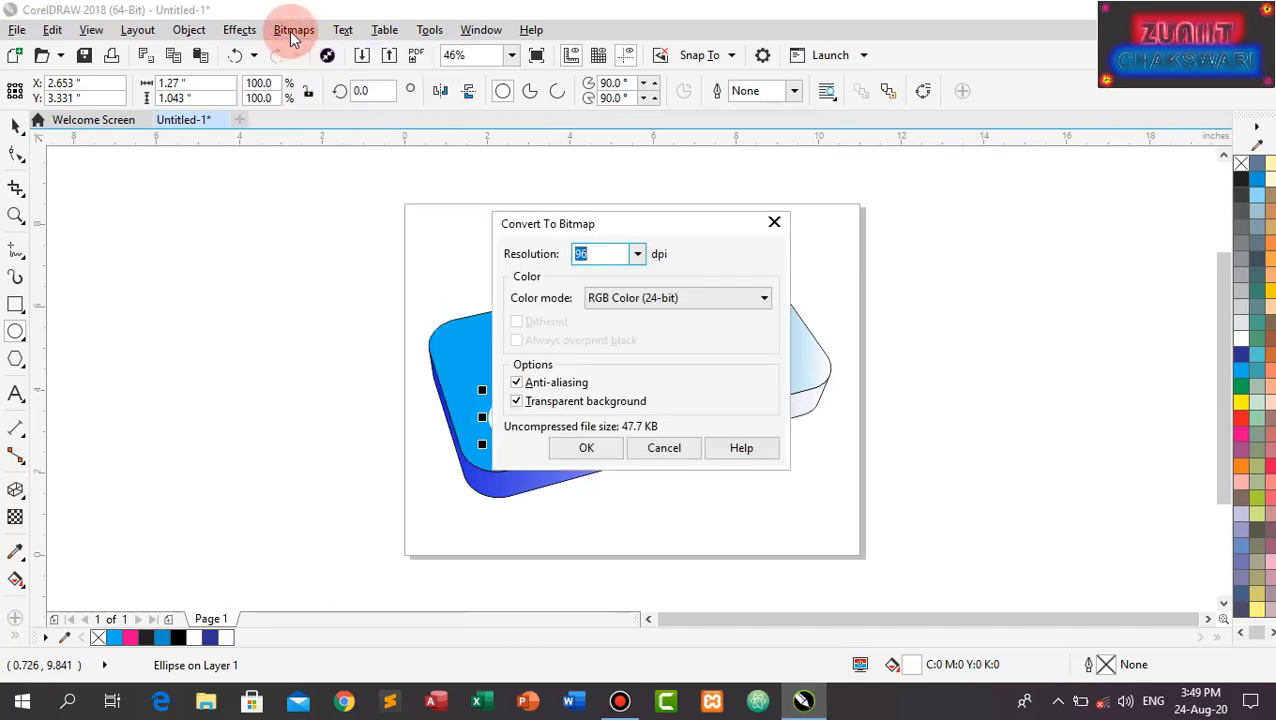
{"action": "left_click", "coordinate": [586, 447]}
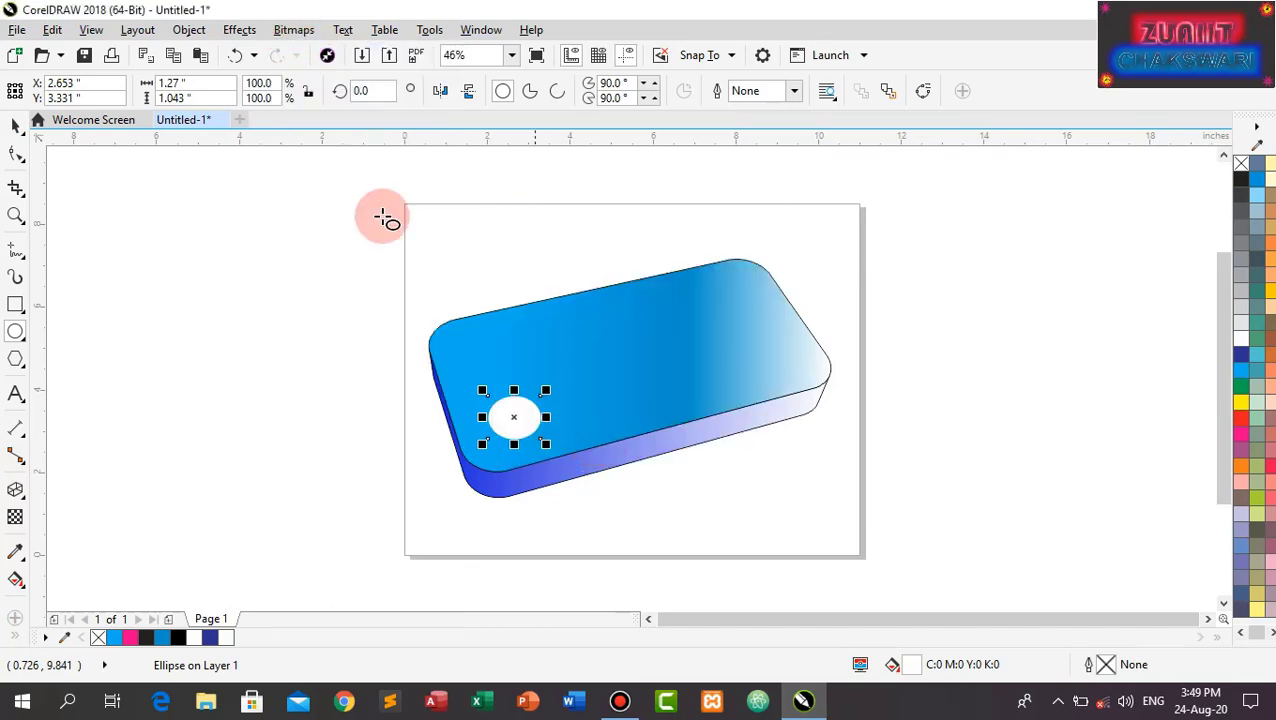
Apply a Gaussian Blur with a radius of 36.3 pixels to the ellipse bitmap and deselect it
{"action": "left_click", "coordinate": [286, 30]}
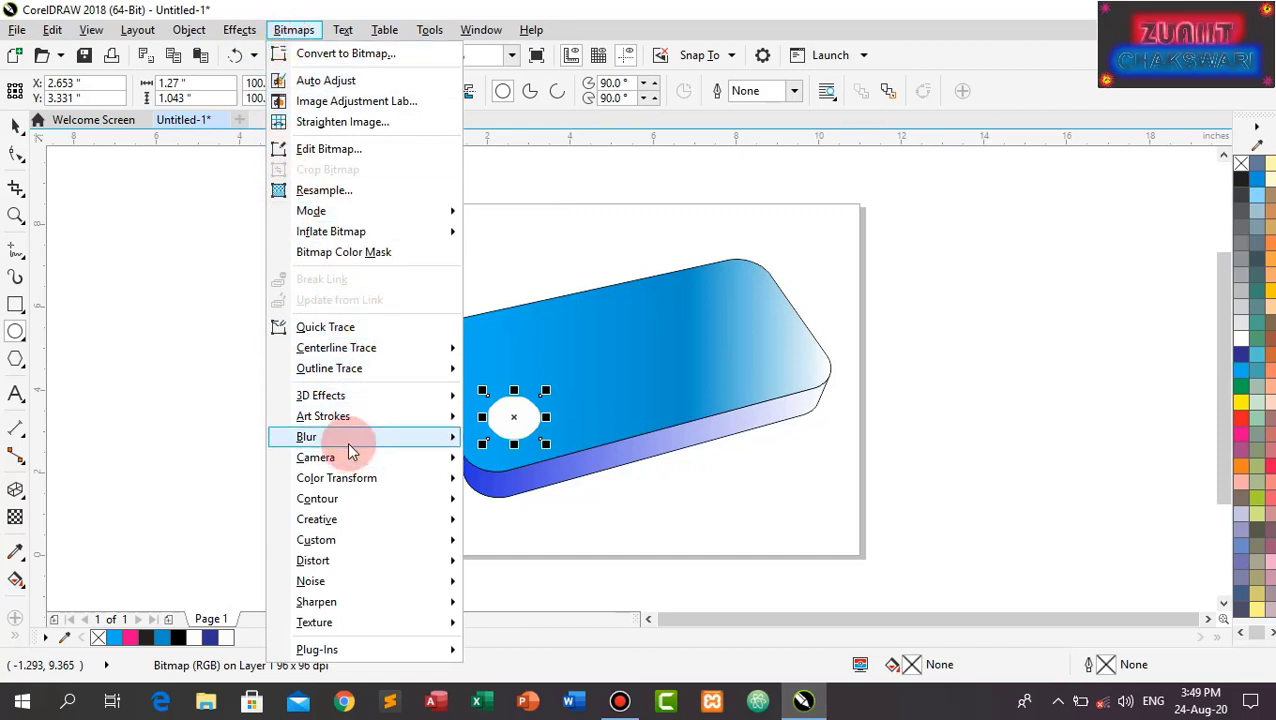
{"action": "mouse_move", "coordinate": [349, 452]}
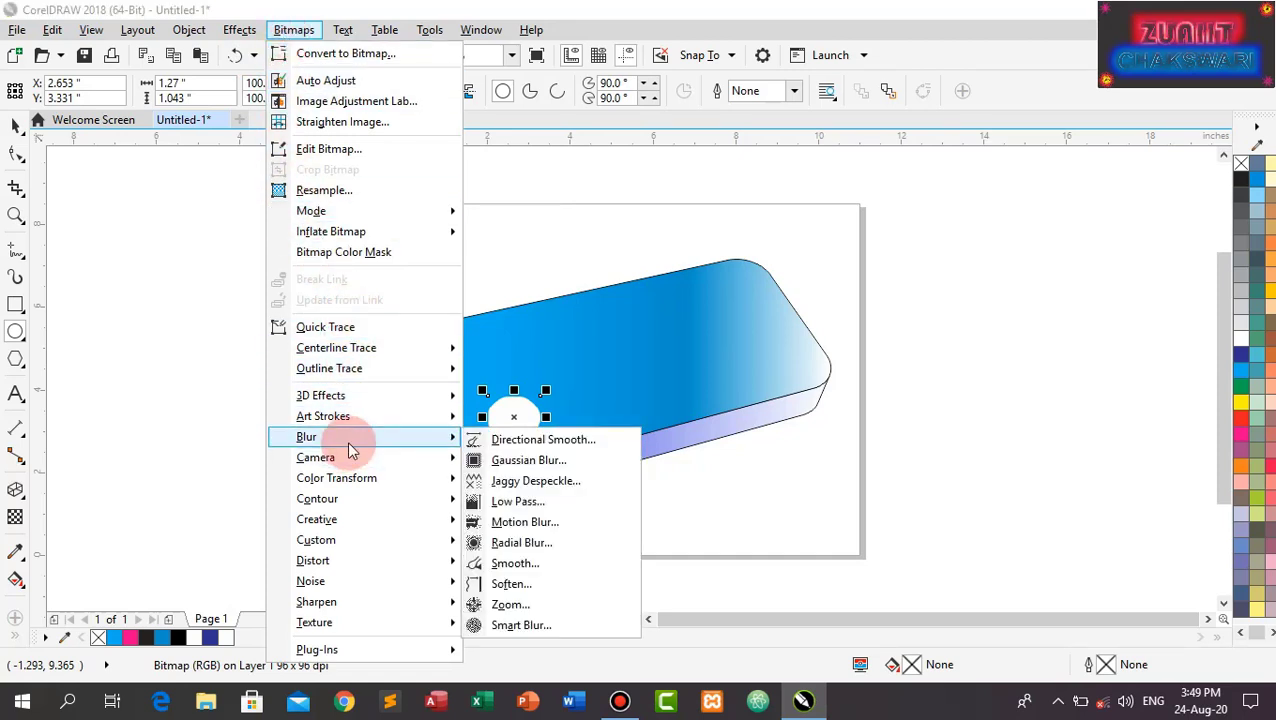
{"action": "left_click", "coordinate": [519, 462]}
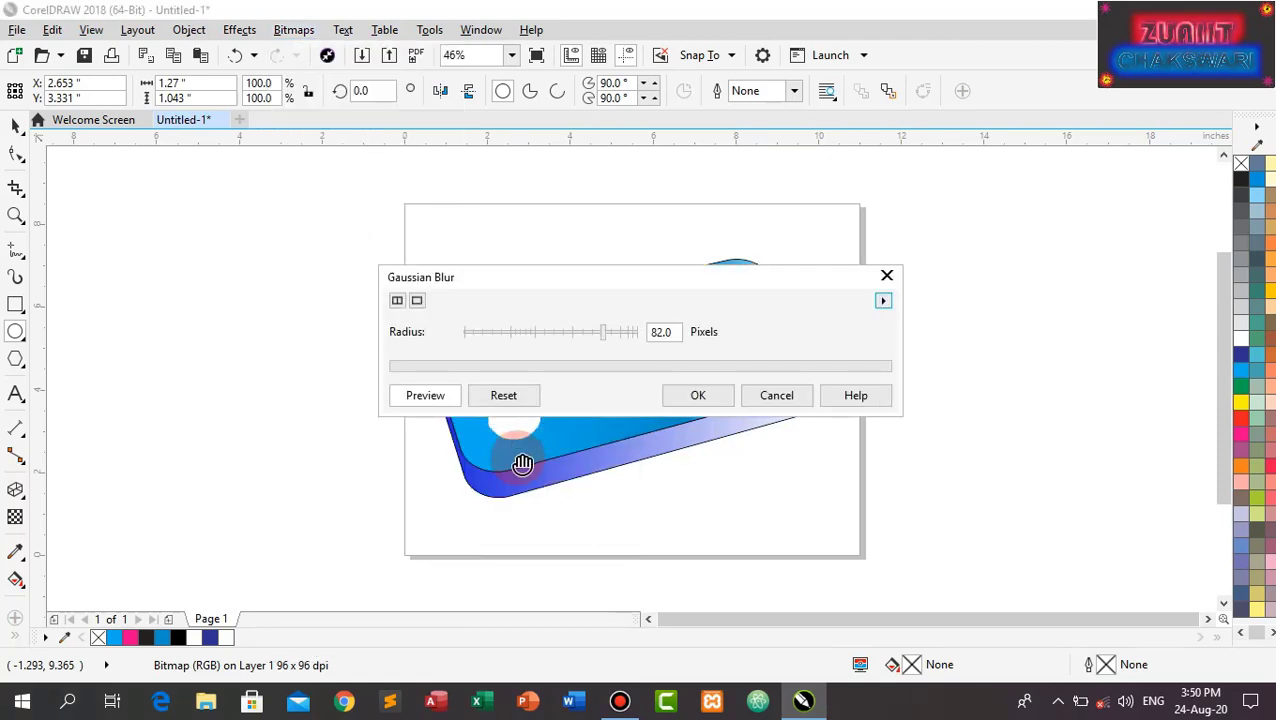
{"action": "left_click_drag", "start_coordinate": [643, 290], "coordinate": [728, 191]}
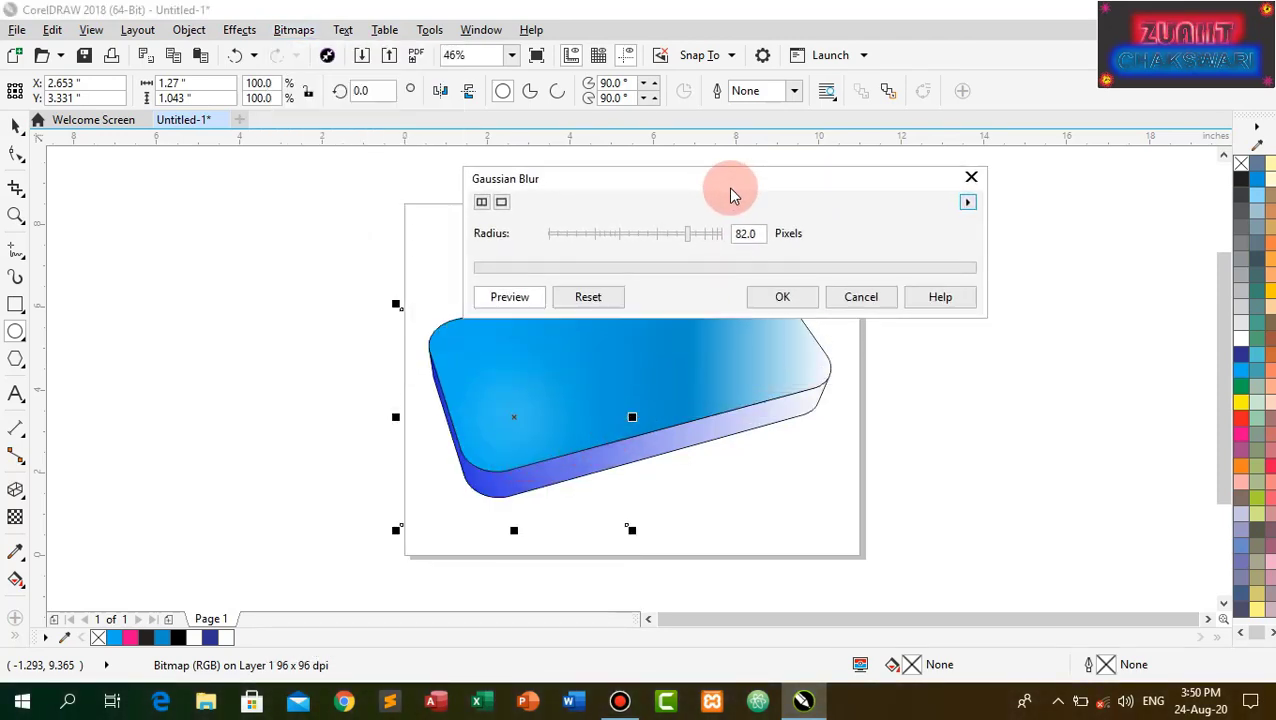
{"action": "left_click_drag", "start_coordinate": [688, 240], "coordinate": [648, 240]}
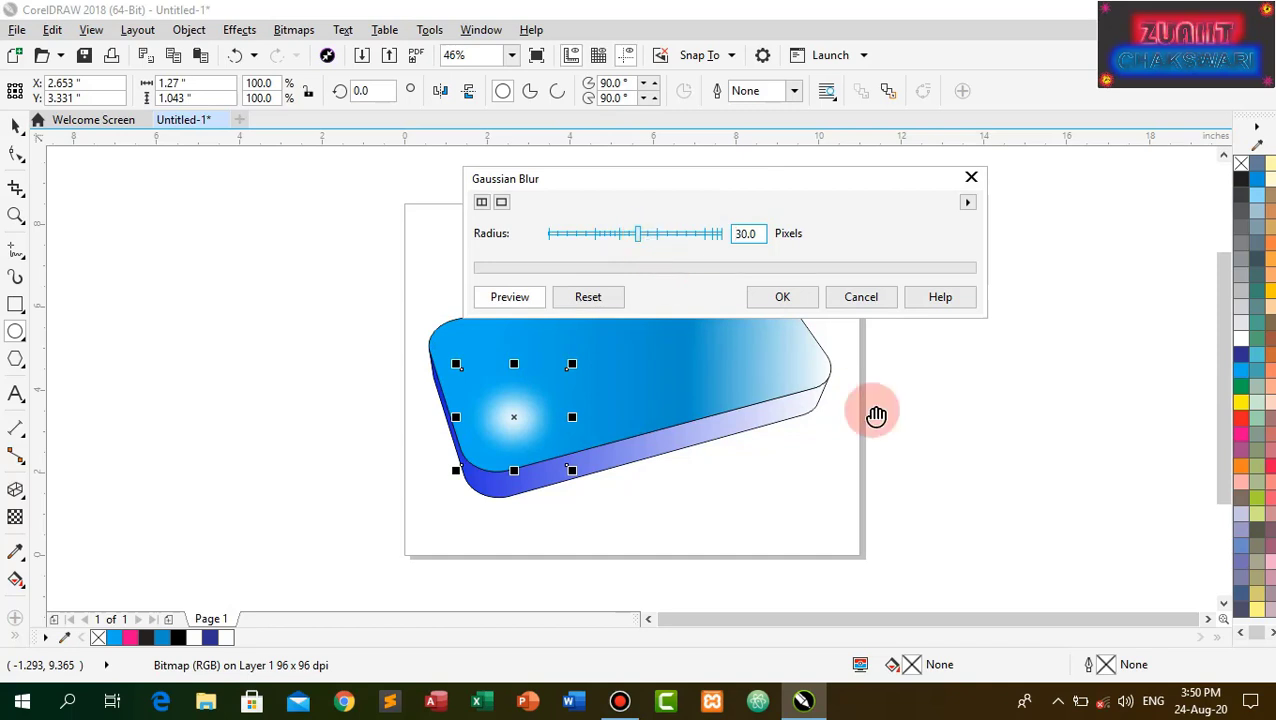
{"action": "left_click_drag", "start_coordinate": [636, 237], "coordinate": [648, 246]}
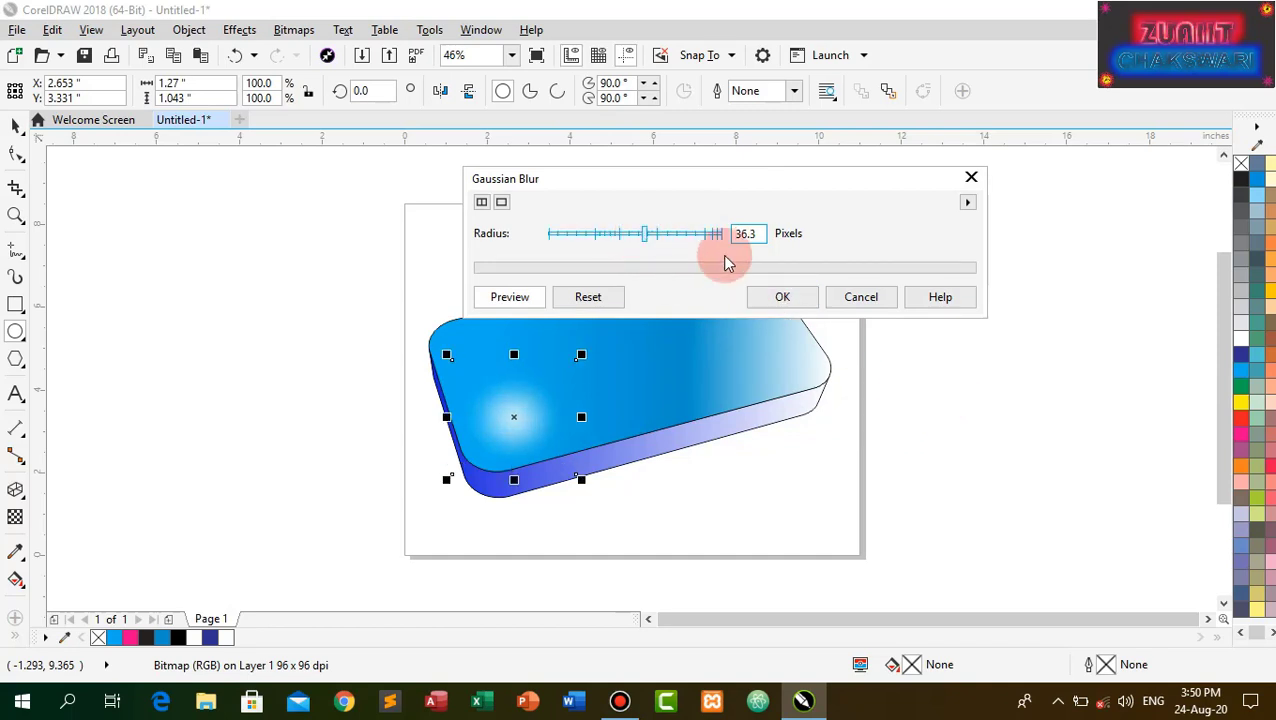
{"action": "left_click", "coordinate": [788, 297]}
{"action": "left_click", "coordinate": [960, 432]}
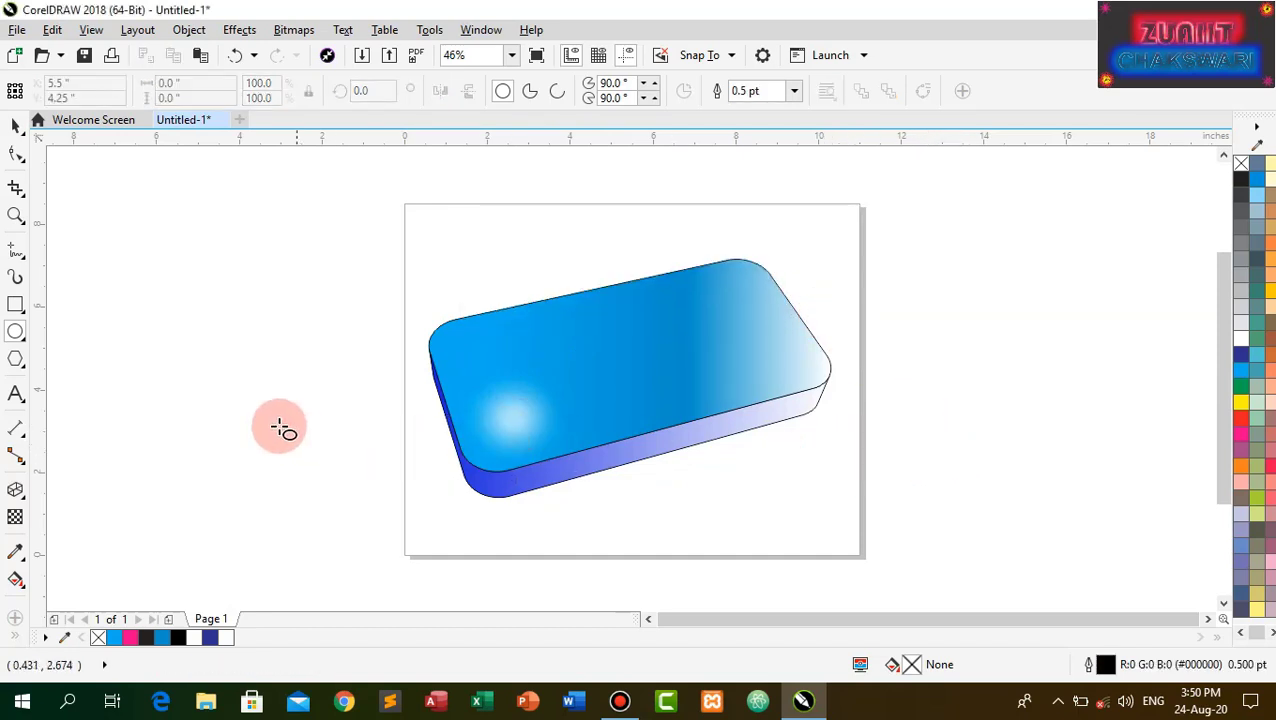
Recolour the start node of the side walls' gradient with the bright cyan-blue used on the top face and deselect the walls
{"action": "left_click", "coordinate": [481, 485]}
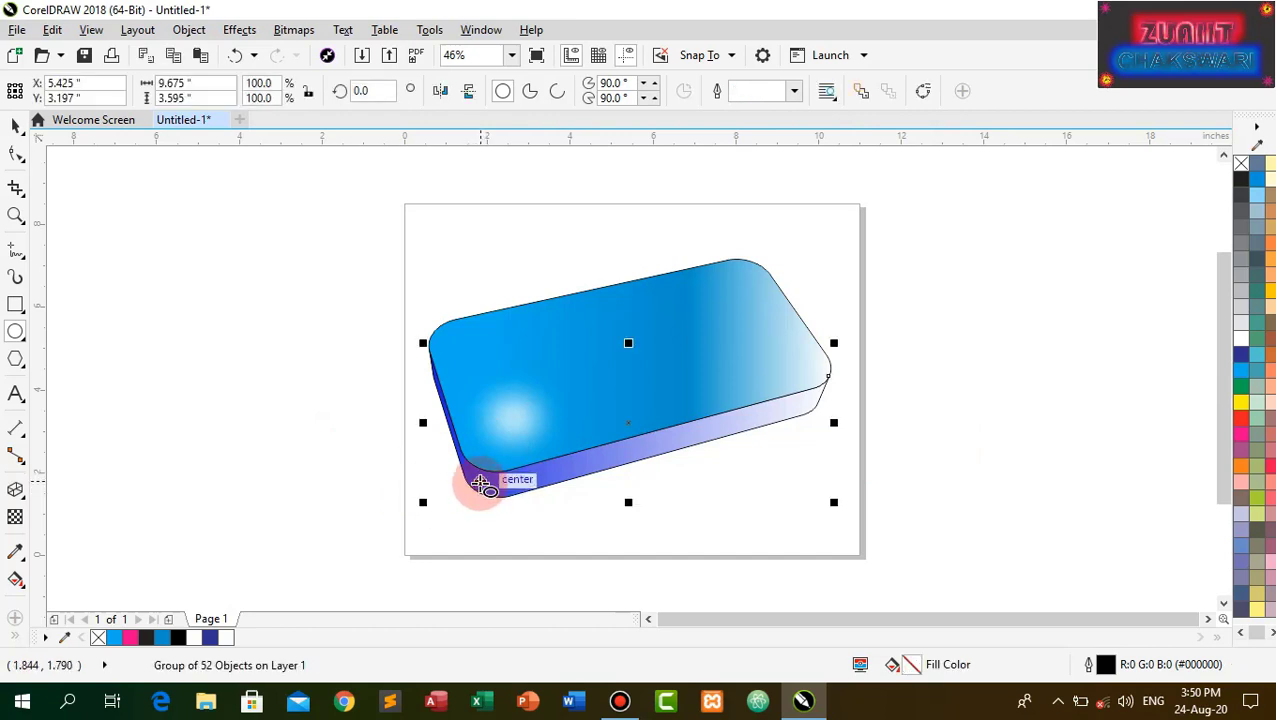
{"action": "left_click", "coordinate": [16, 576]}
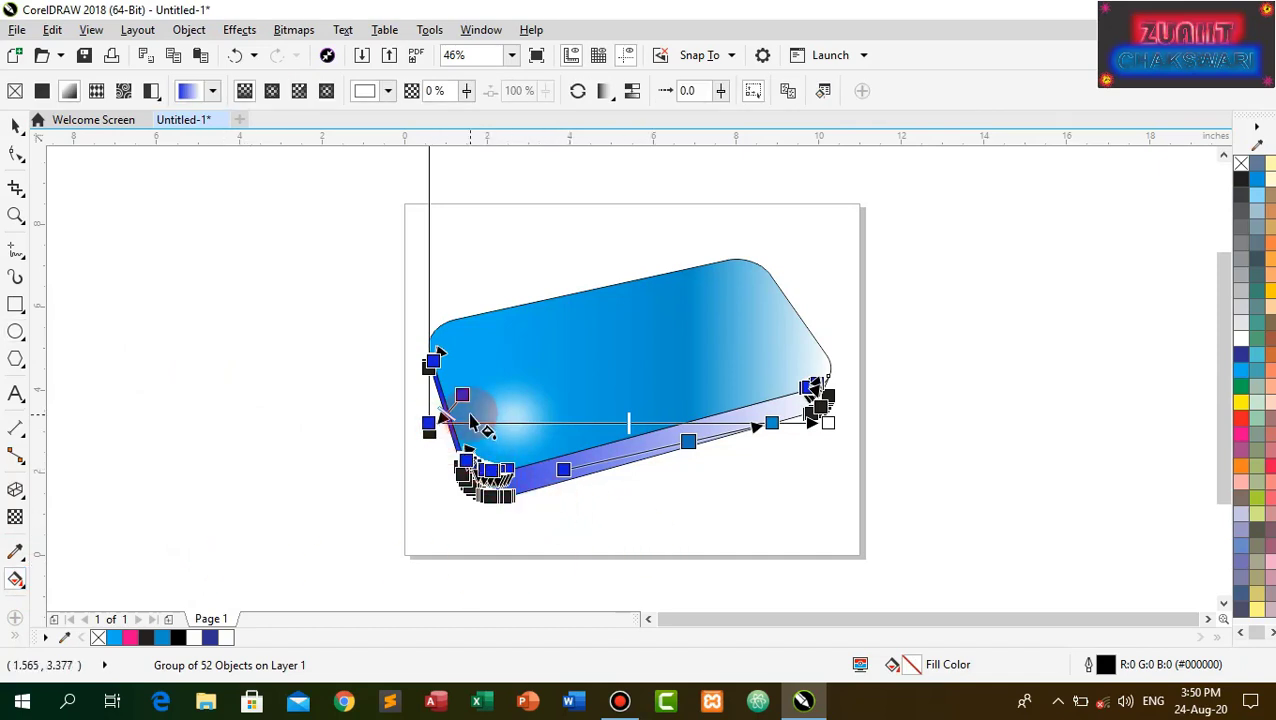
{"action": "left_click", "coordinate": [429, 424]}
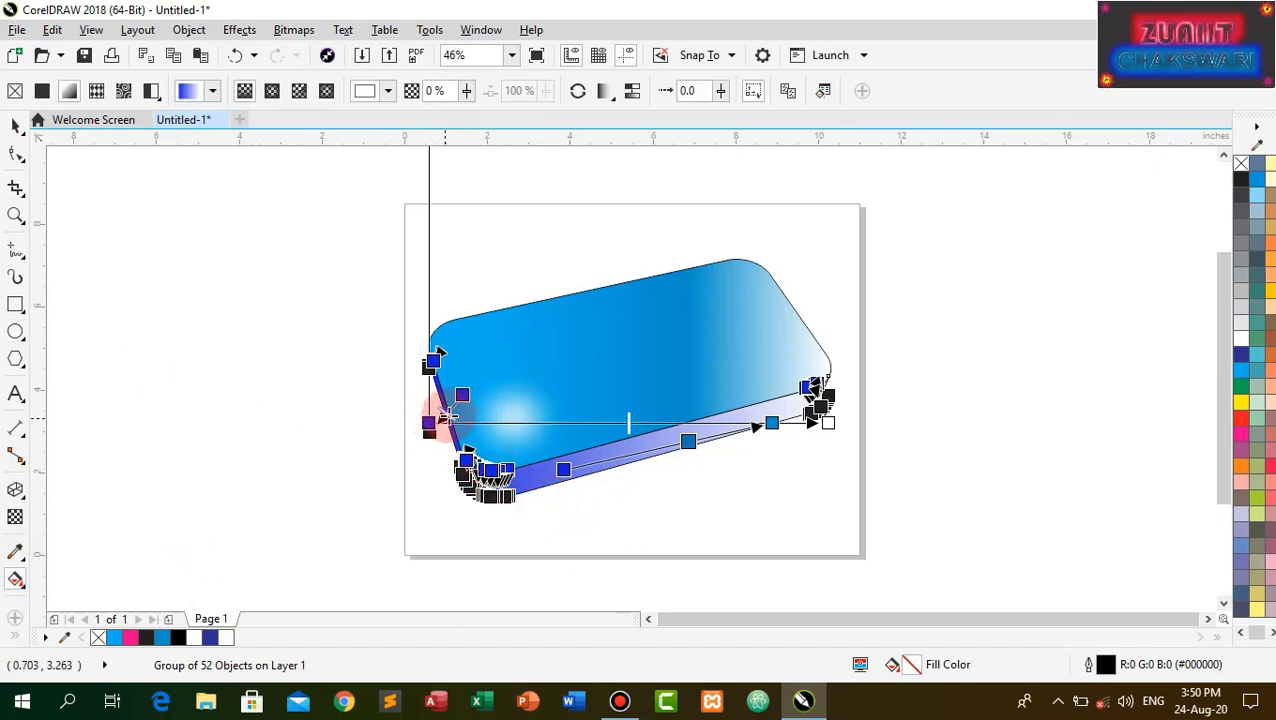
{"action": "left_click", "coordinate": [428, 424]}
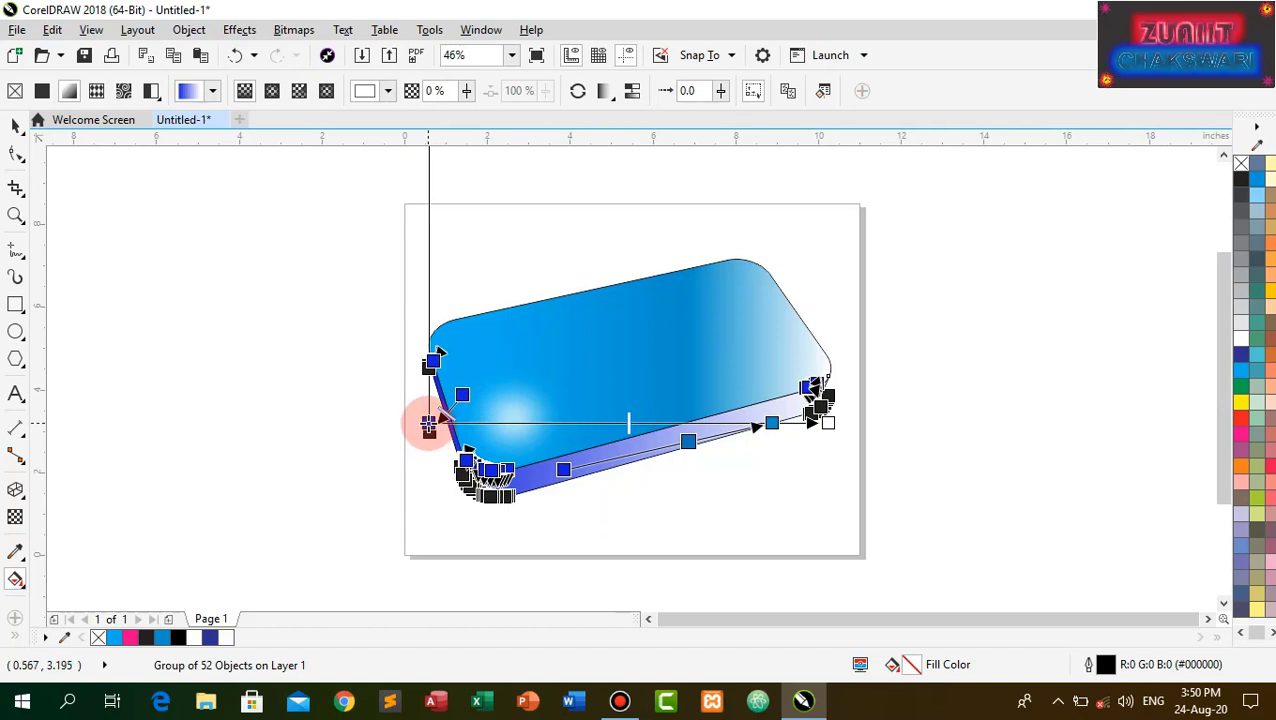
{"action": "left_click", "coordinate": [428, 424]}
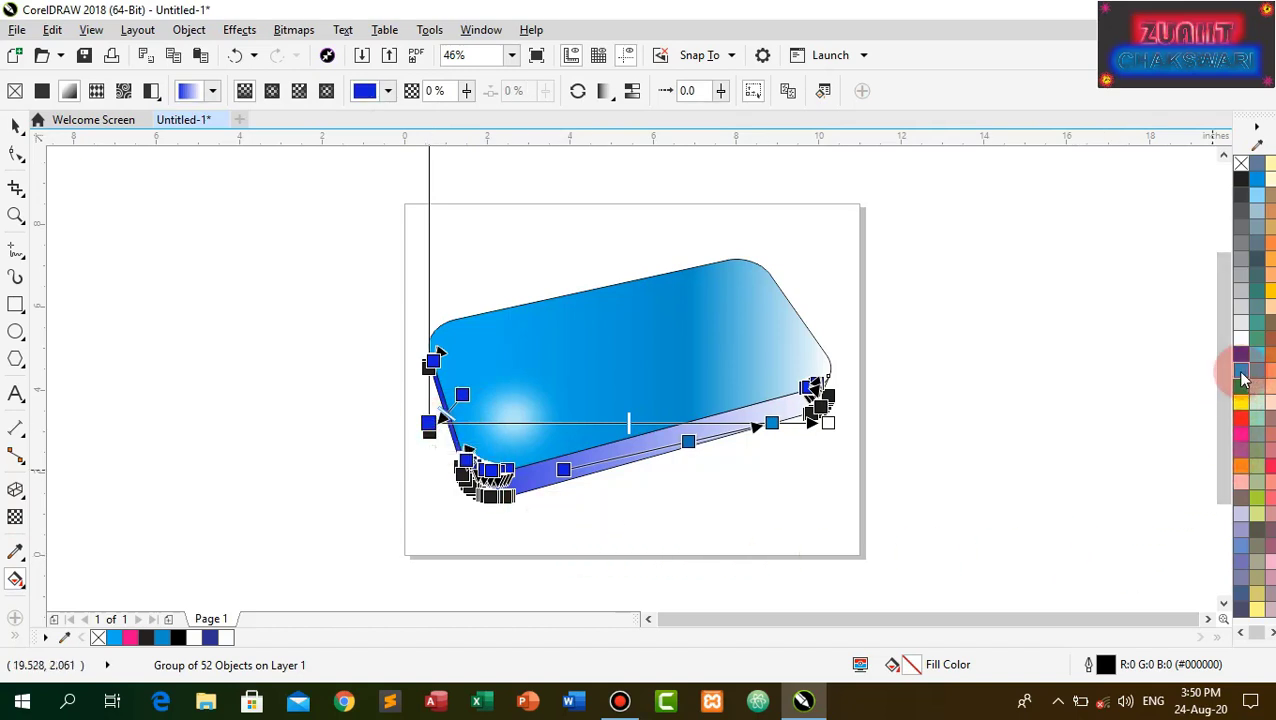
{"action": "left_click_drag", "start_coordinate": [1243, 378], "coordinate": [1174, 401]}
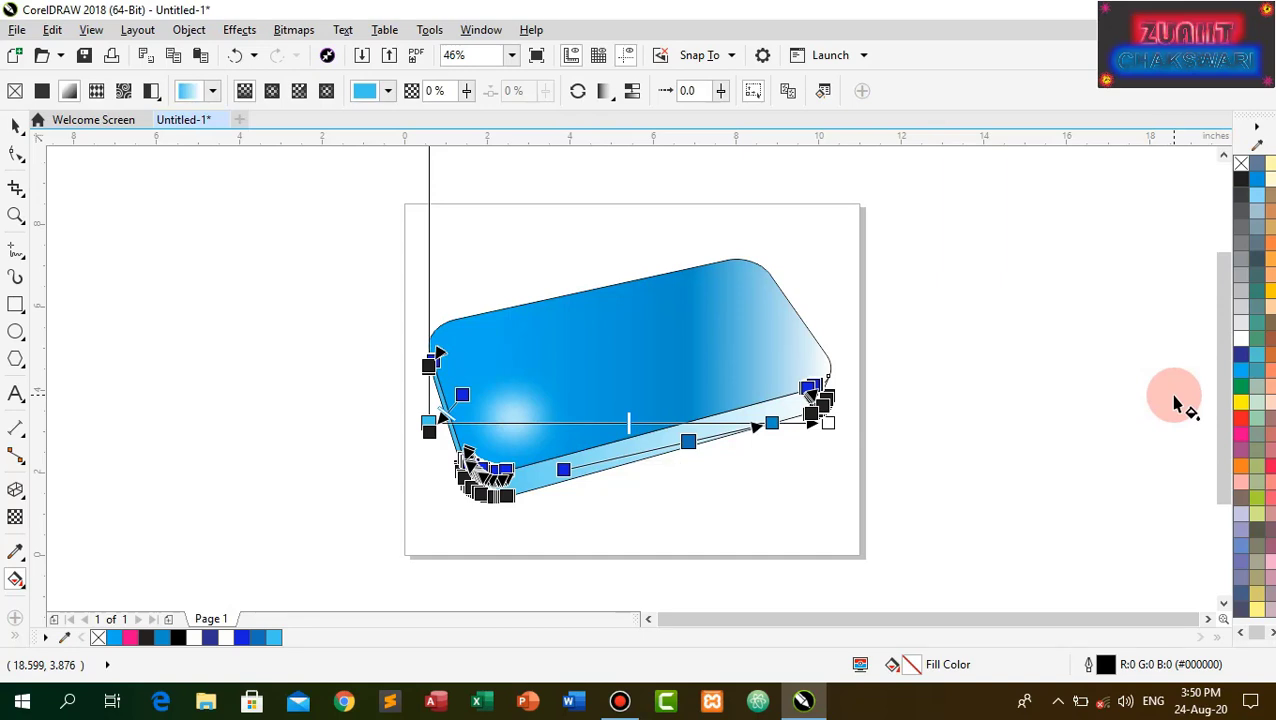
{"action": "left_click", "coordinate": [1243, 375]}
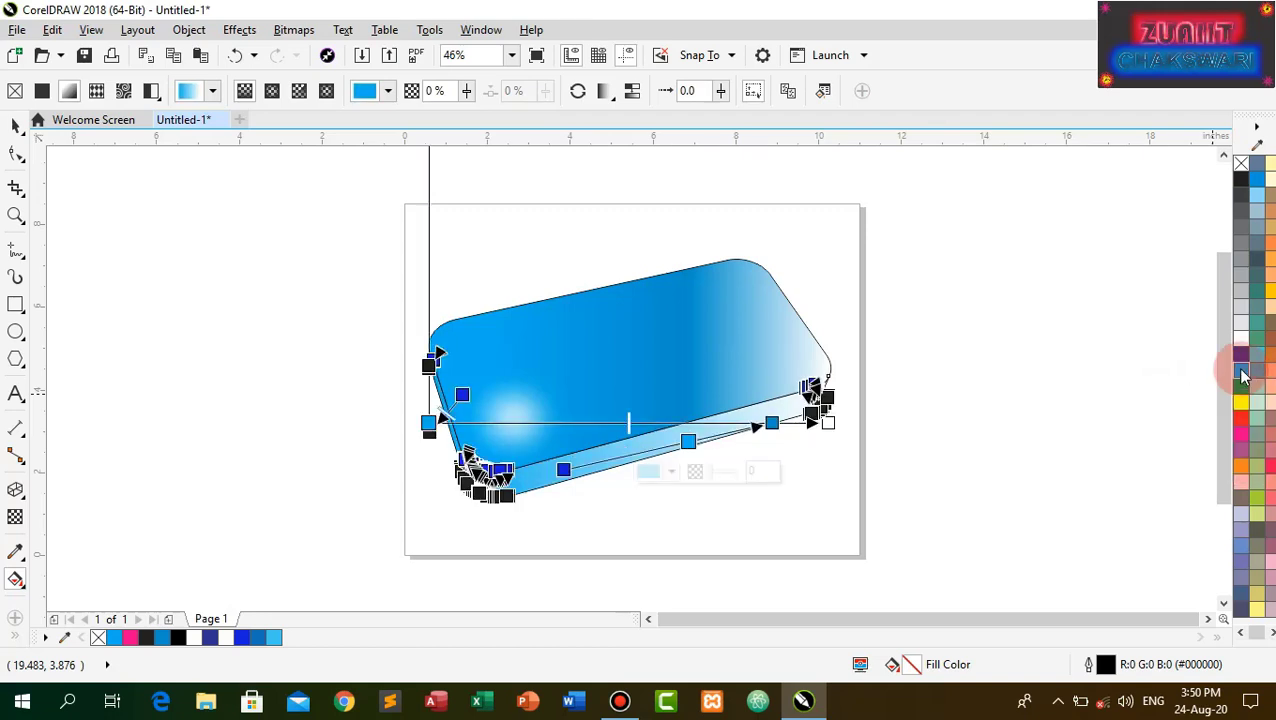
{"action": "left_click", "coordinate": [985, 495]}
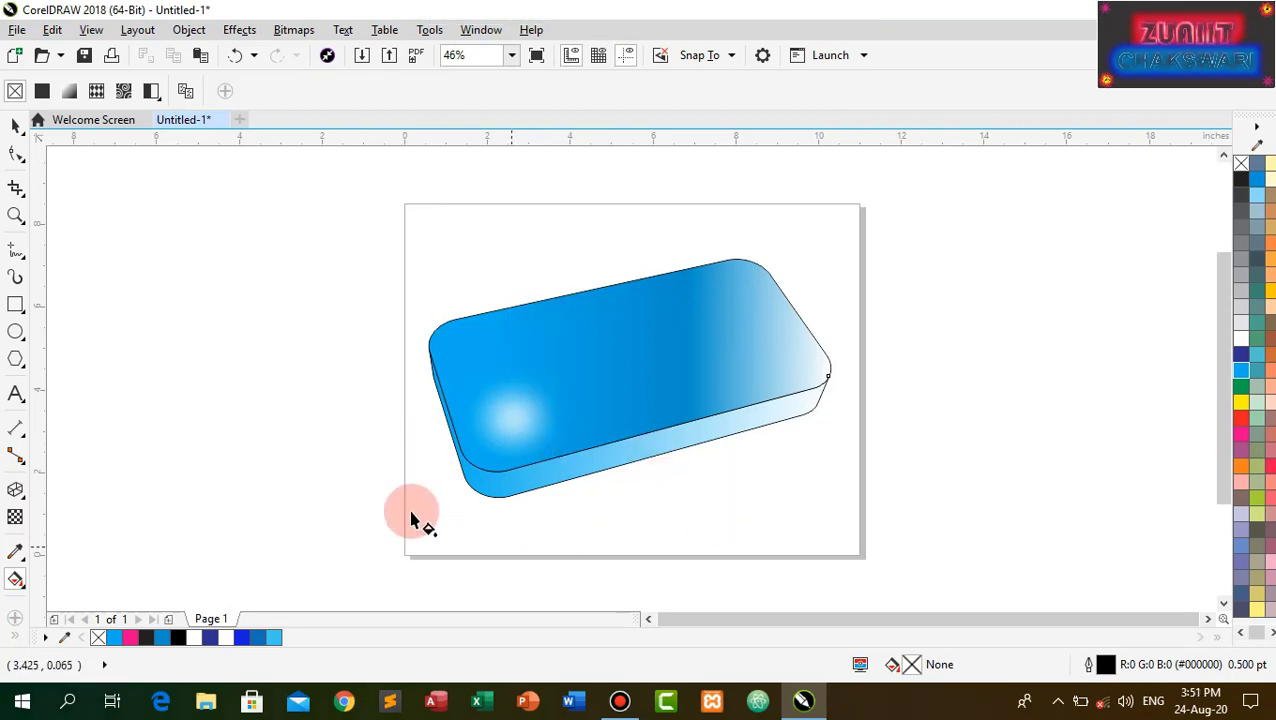
{"action": "left_click", "coordinate": [15, 126]}
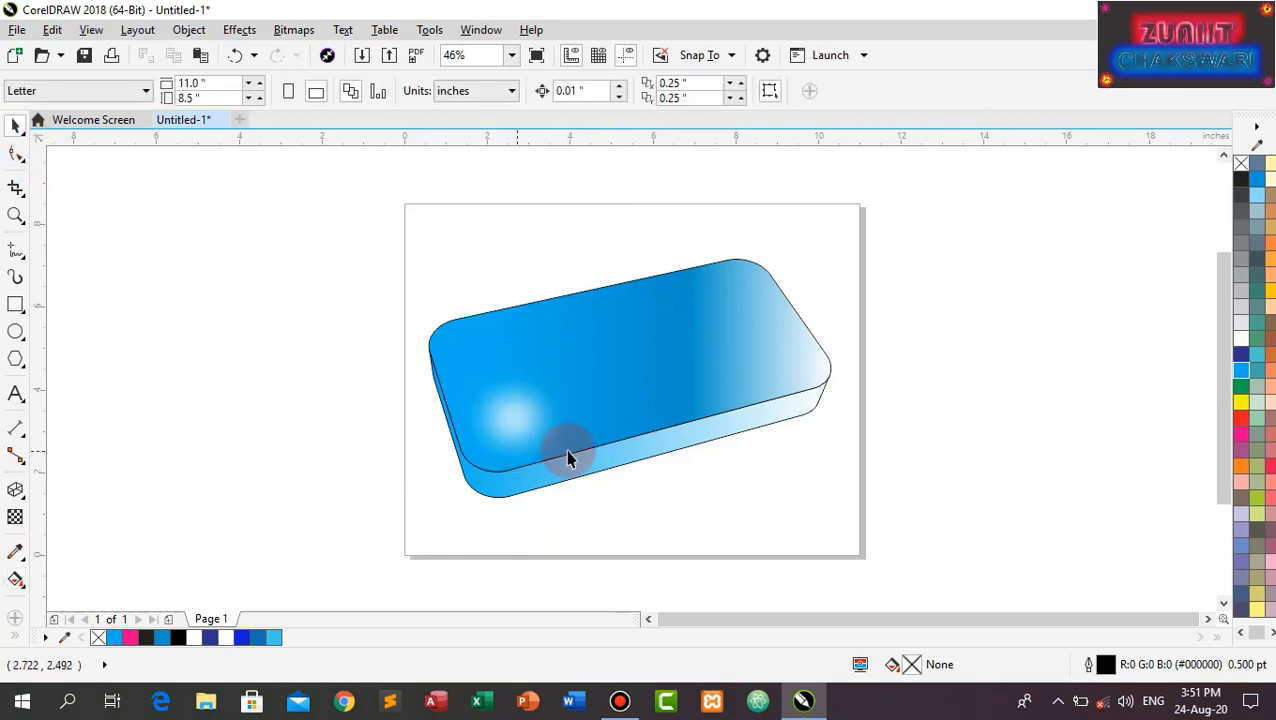
{"action": "left_click", "coordinate": [626, 434]}
{"action": "left_click", "coordinate": [735, 535]}
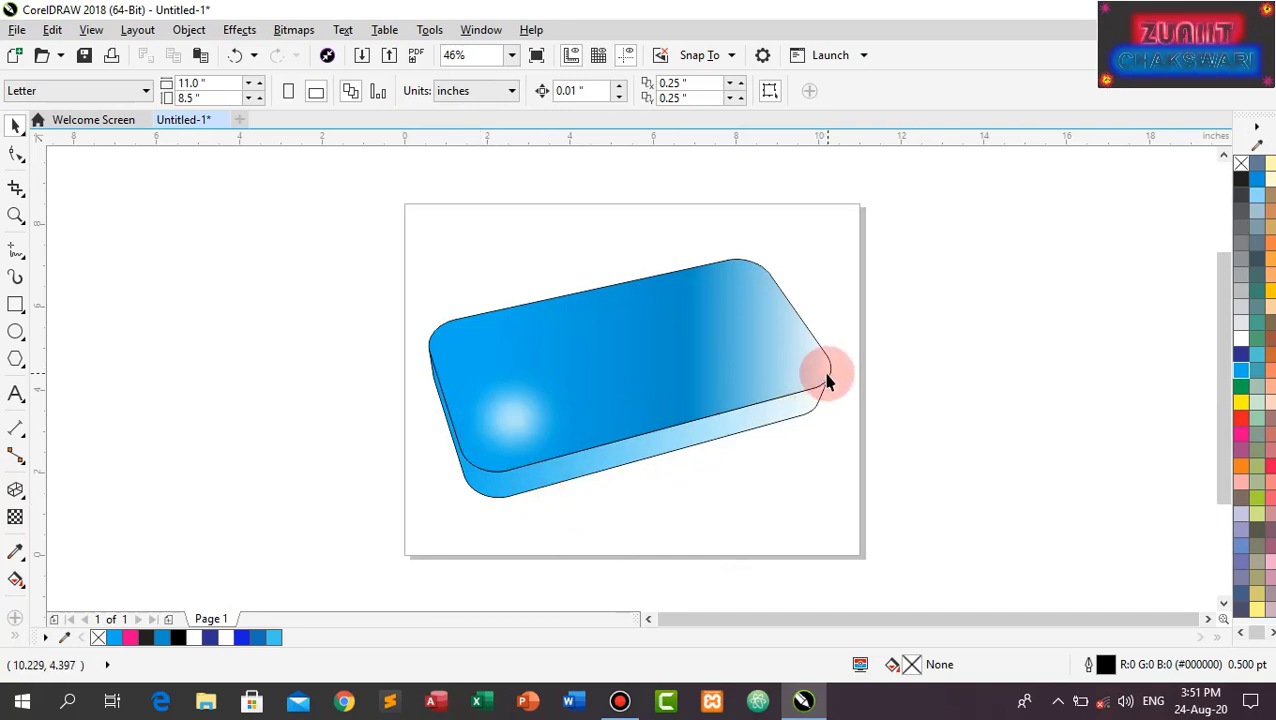
{"action": "left_click", "coordinate": [547, 460]}
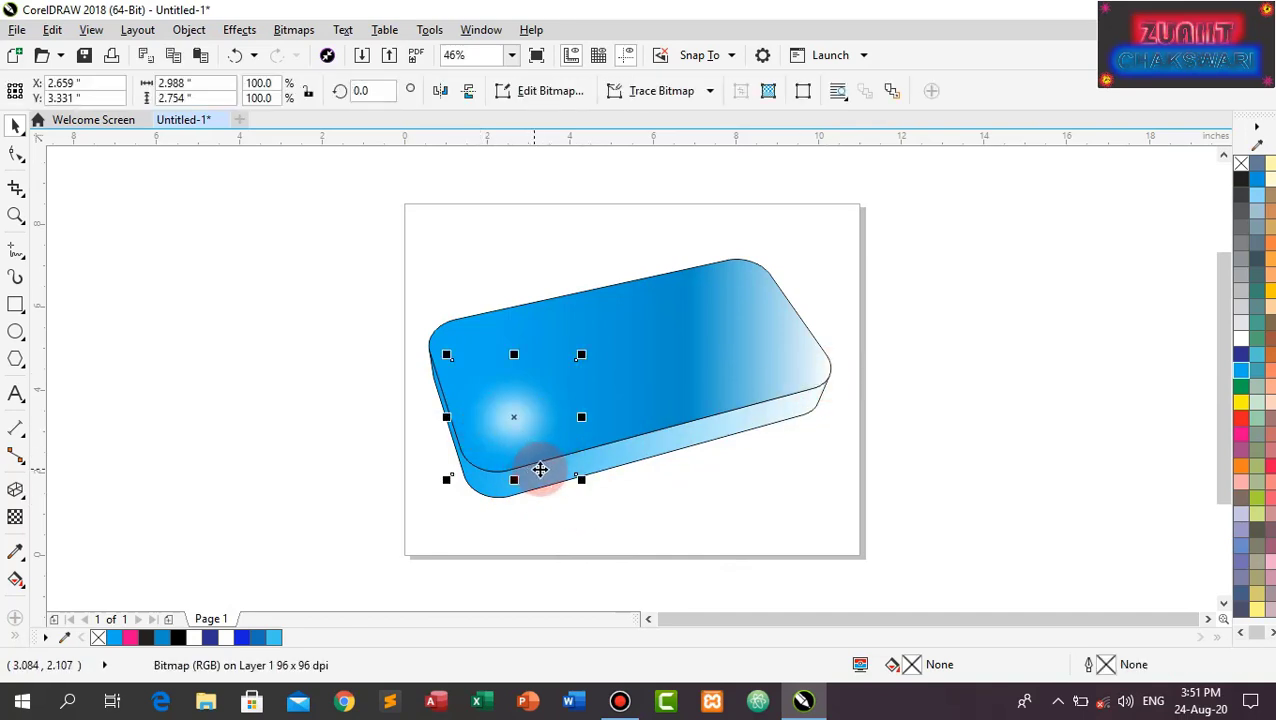
{"action": "left_click", "coordinate": [322, 244]}
{"action": "left_click_drag", "start_coordinate": [283, 215], "coordinate": [895, 531]}
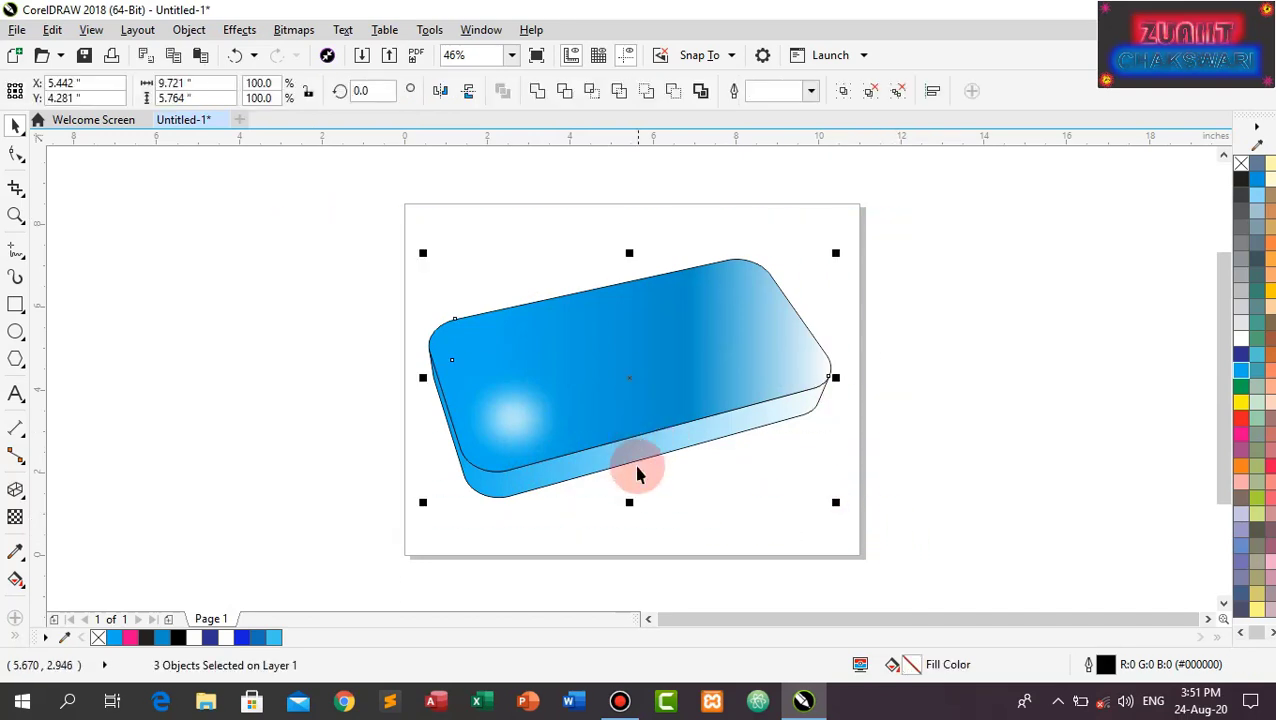
{"action": "left_click", "coordinate": [715, 460]}
Replace the top face's gradient with the Carpet PostScript fill
{"action": "left_click", "coordinate": [648, 390]}
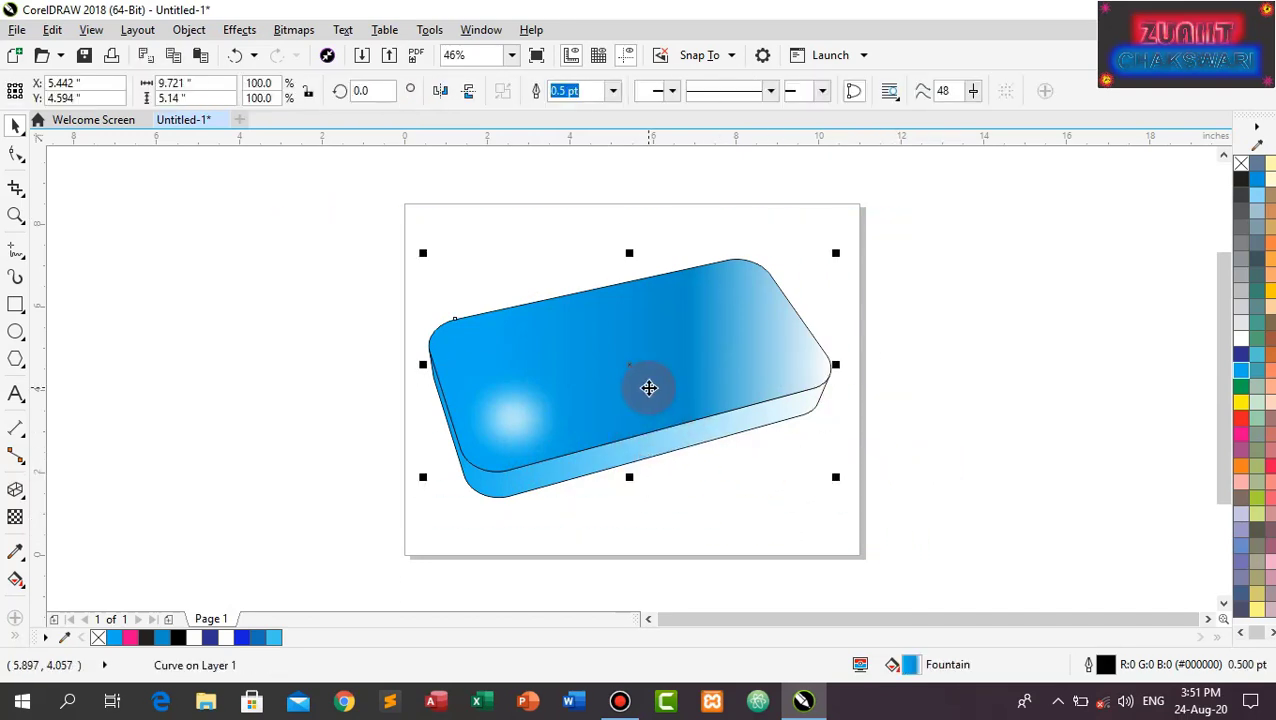
{"action": "double_click", "coordinate": [910, 666]}
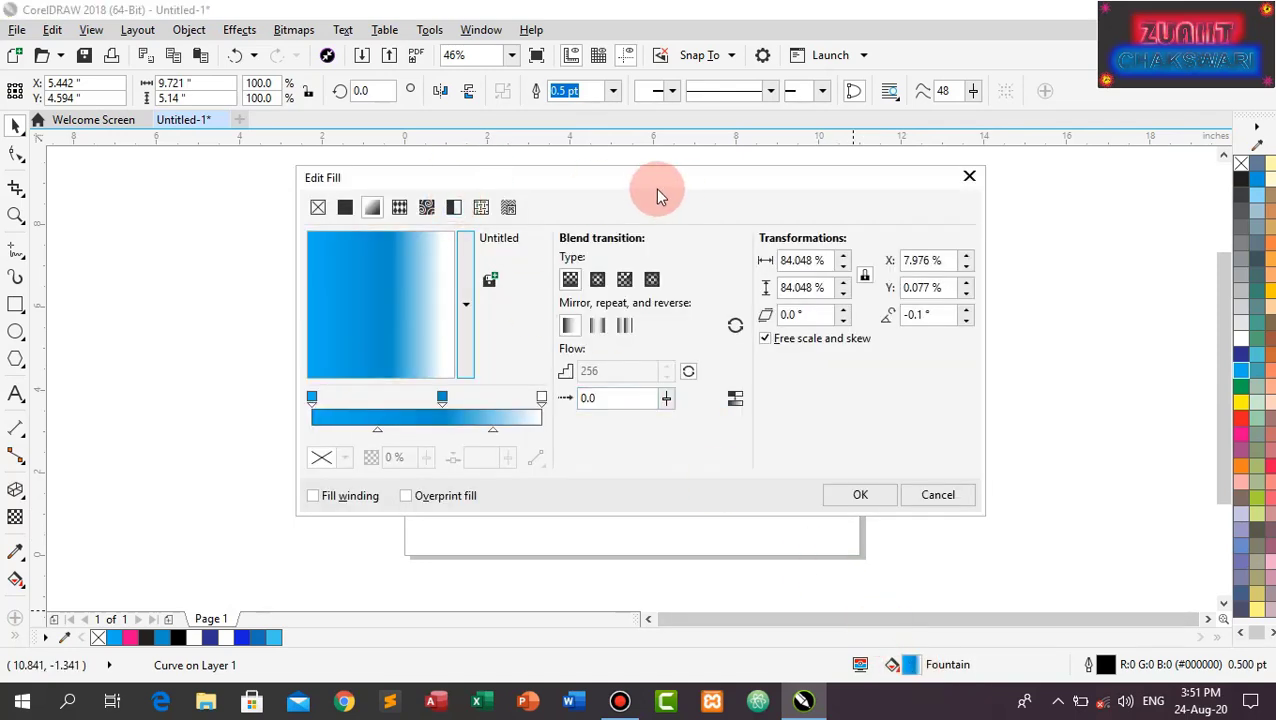
{"action": "left_click_drag", "start_coordinate": [634, 176], "coordinate": [1024, 116]}
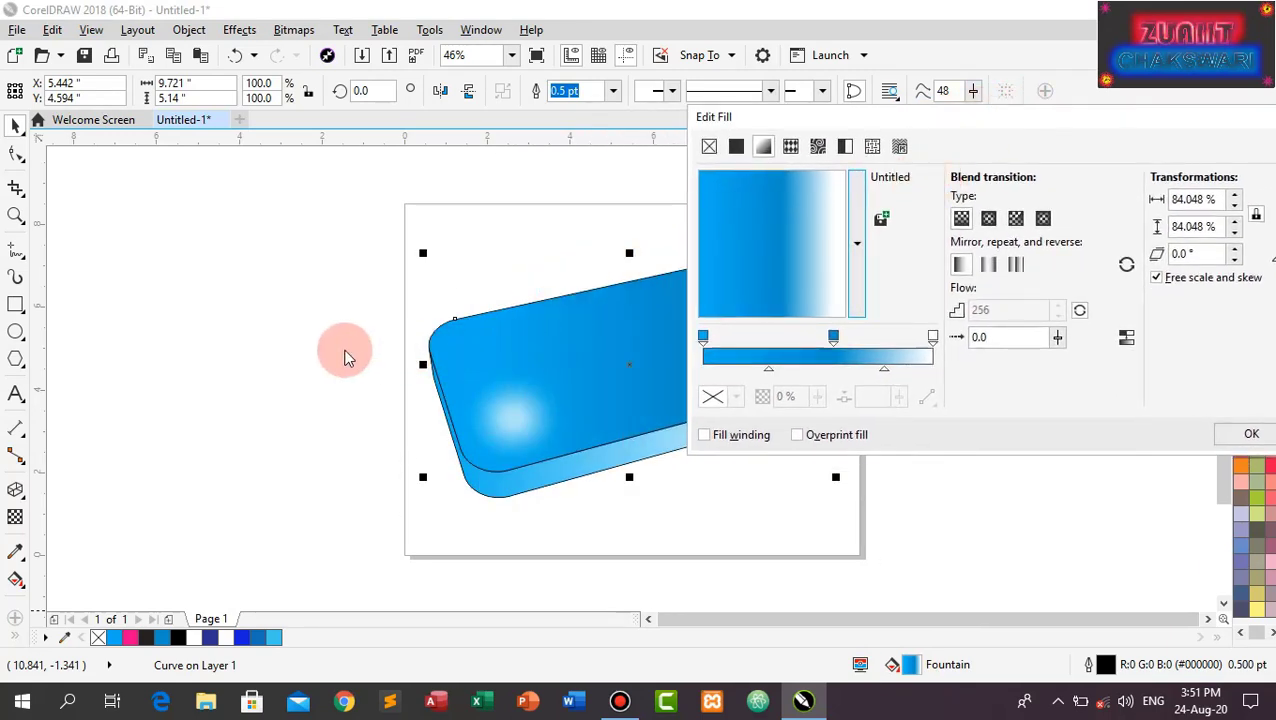
{"action": "left_click", "coordinate": [901, 150]}
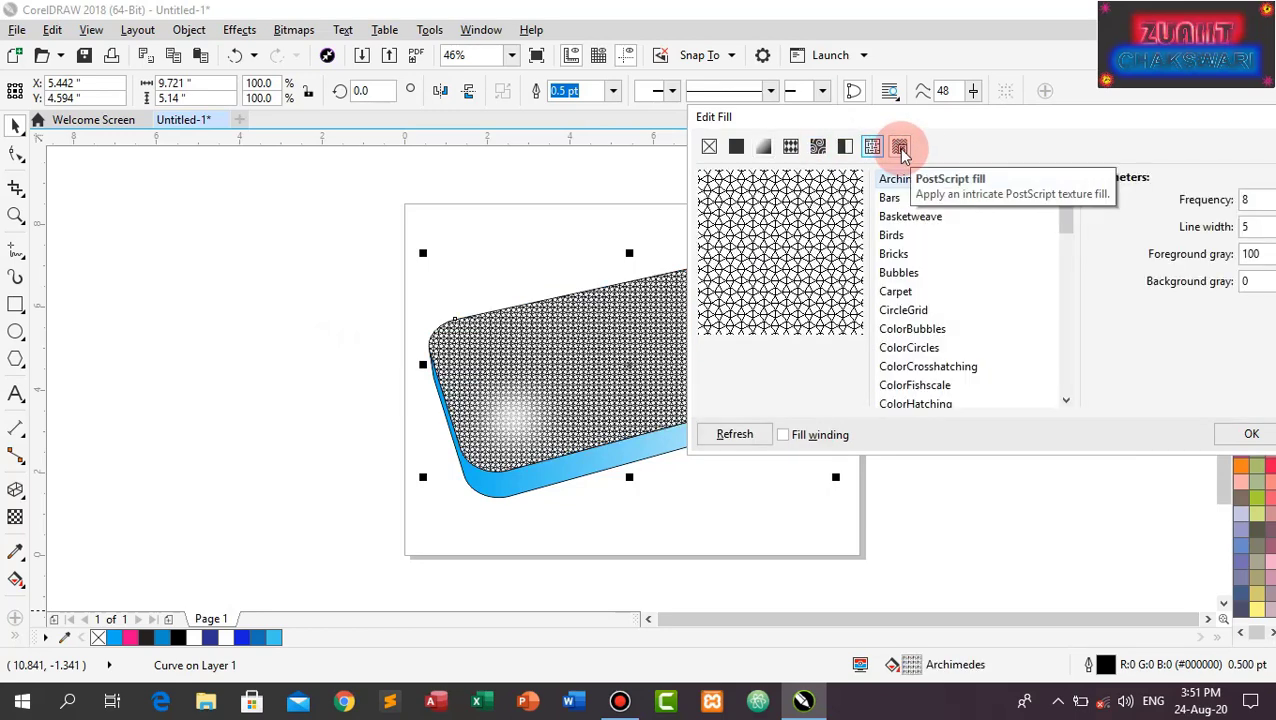
{"action": "left_click", "coordinate": [903, 292]}
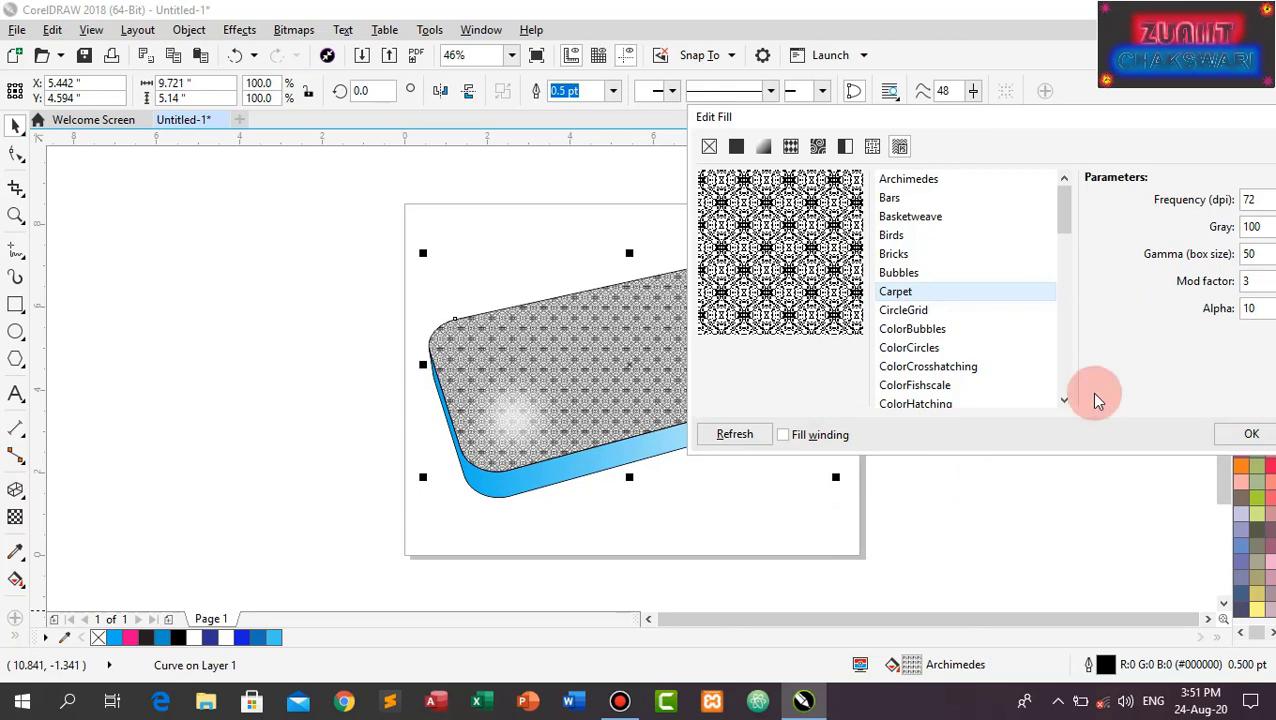
{"action": "left_click", "coordinate": [1246, 437]}
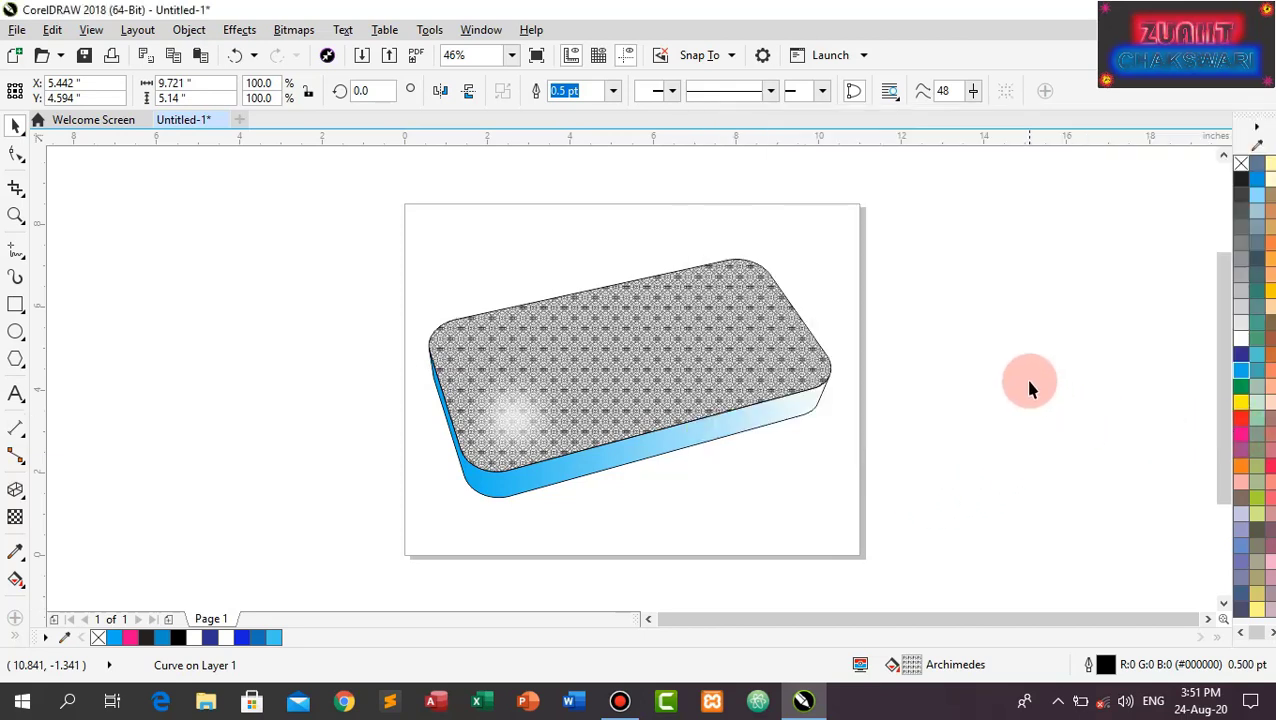
Replace the side walls' gradient with a blue and white cloudy texture fill and deselect the walls
{"action": "left_click", "coordinate": [608, 459]}
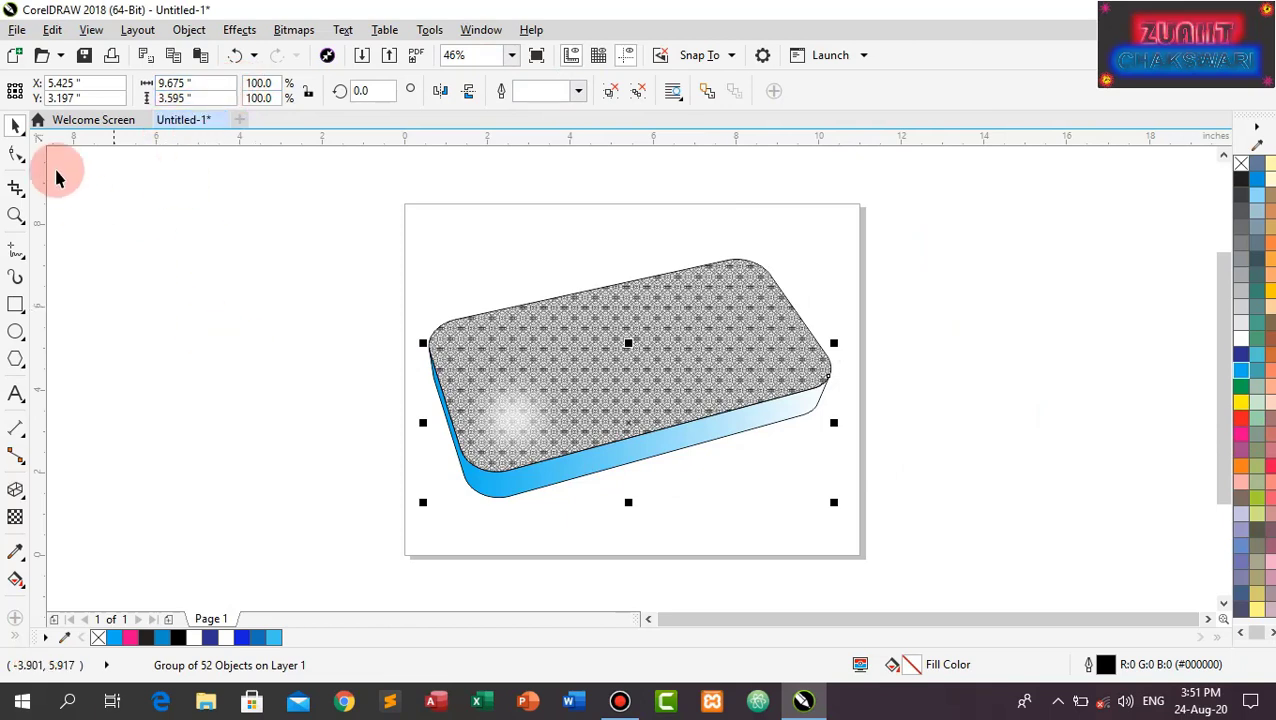
{"action": "double_click", "coordinate": [914, 666]}
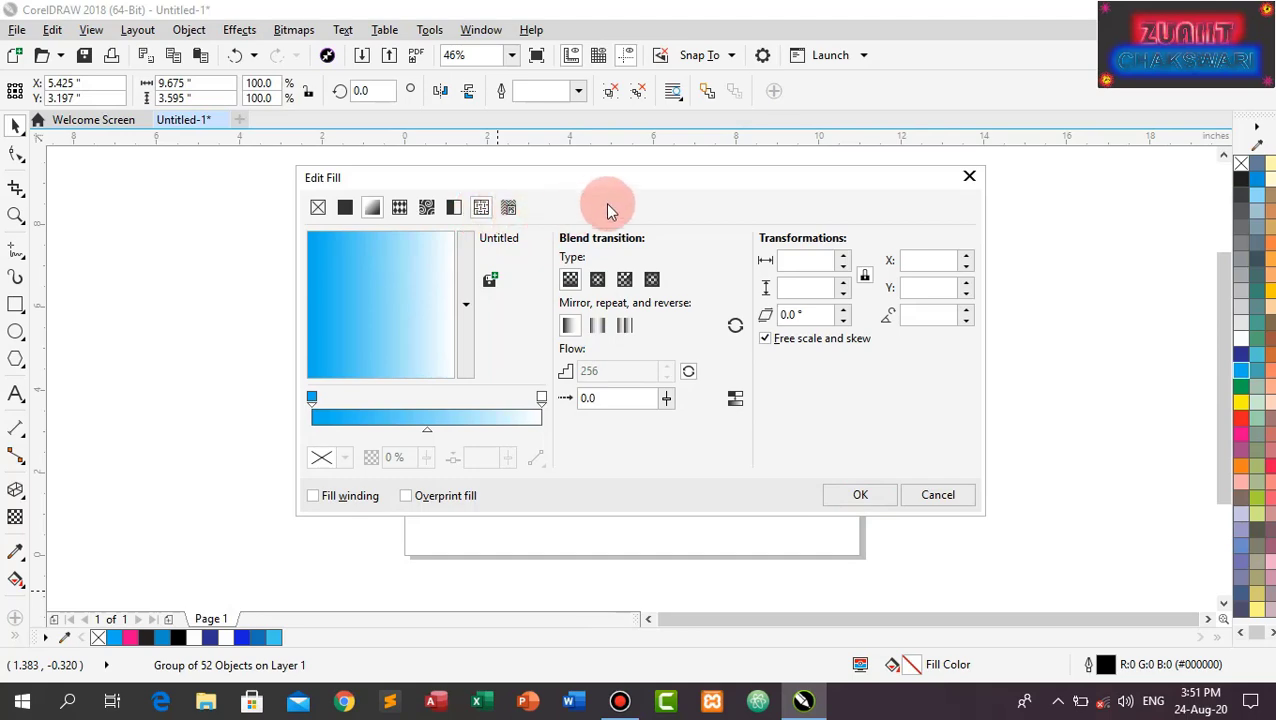
{"action": "left_click_drag", "start_coordinate": [611, 183], "coordinate": [620, 285]}
{"action": "left_click", "coordinate": [866, 604]}
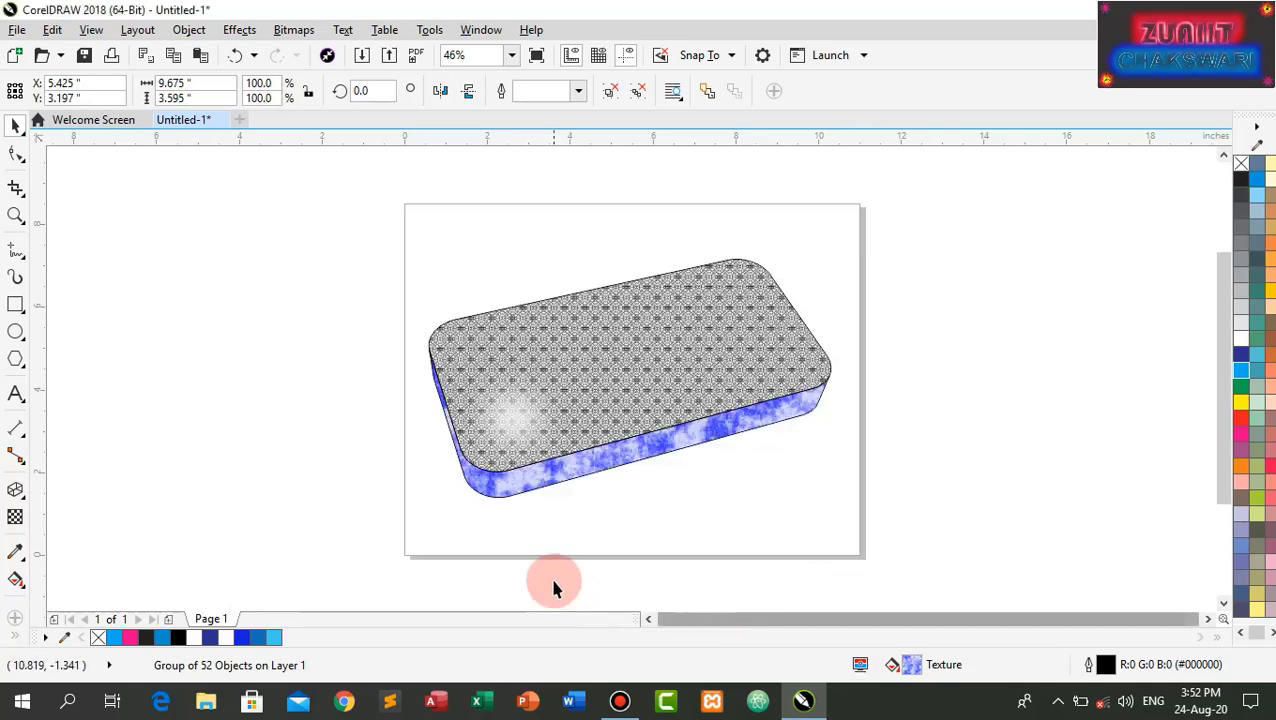
{"action": "left_click", "coordinate": [869, 428]}
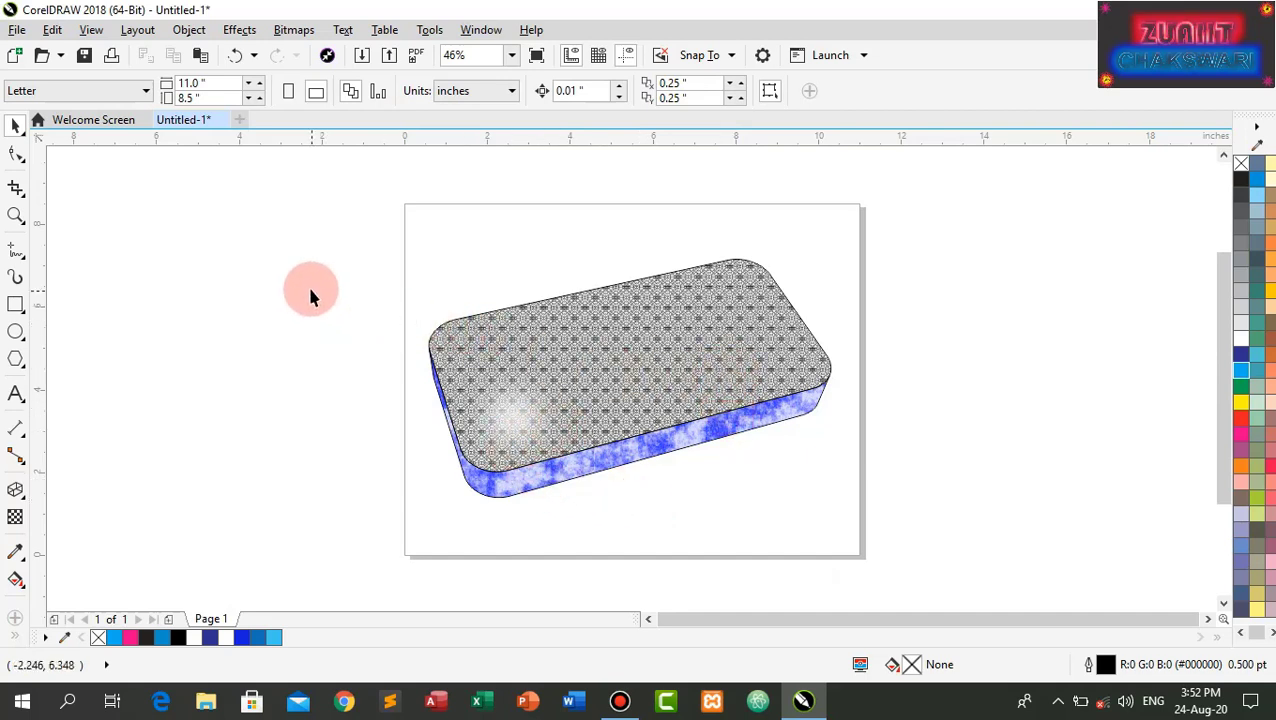
Group the patterned top face with the blurred white highlight and deselect the group
{"action": "left_click_drag", "start_coordinate": [310, 295], "coordinate": [846, 550]}
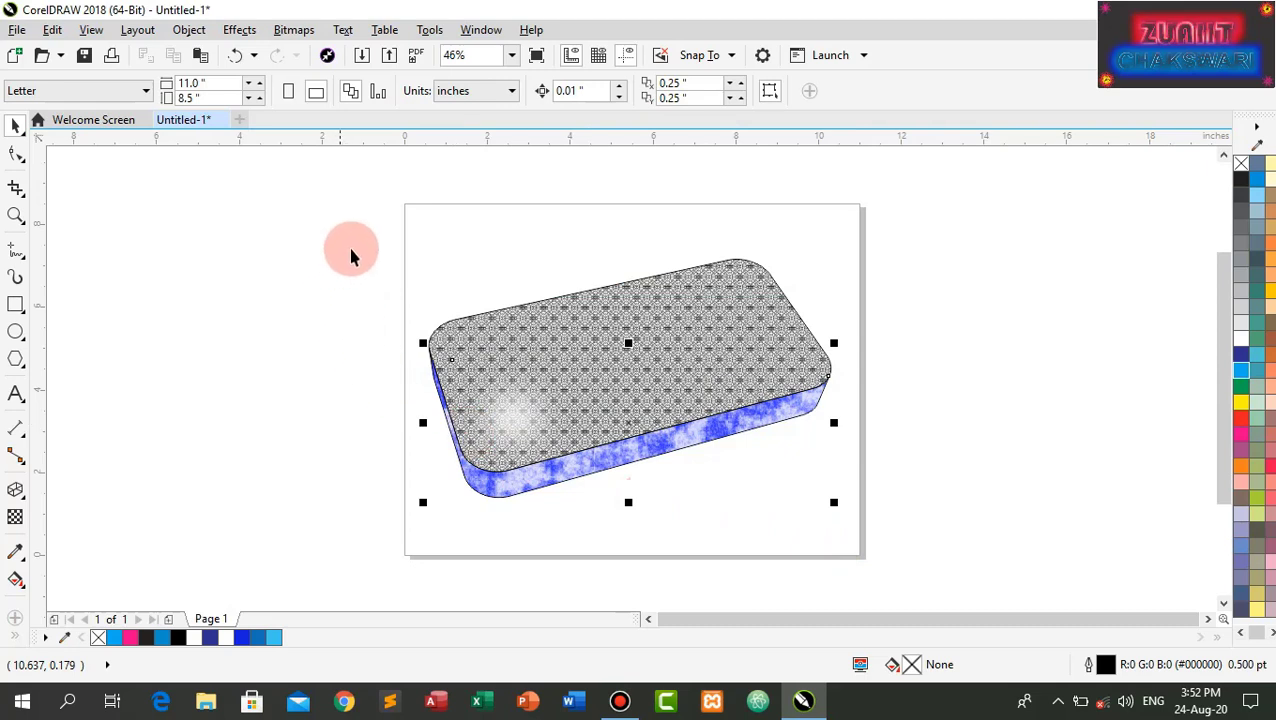
{"action": "left_click_drag", "start_coordinate": [340, 254], "coordinate": [985, 490]}
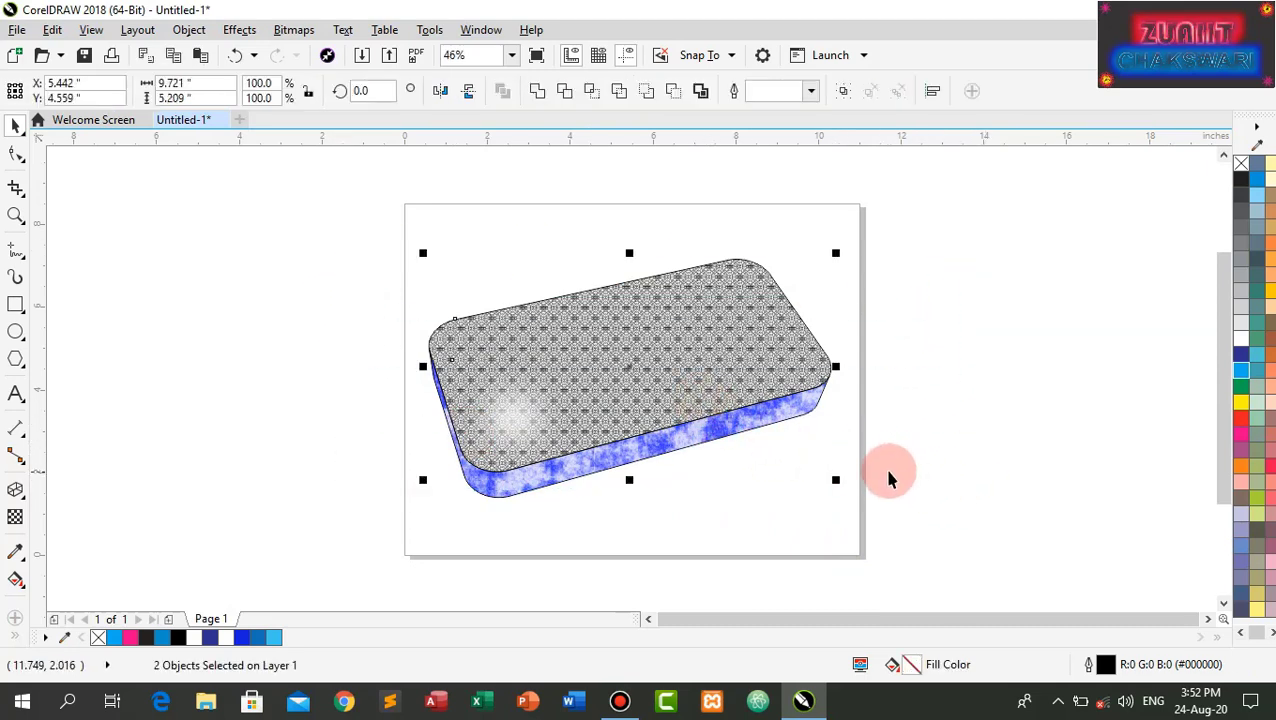
{"action": "key", "text": "ctrl+g"}
{"action": "left_click", "coordinate": [965, 412]}
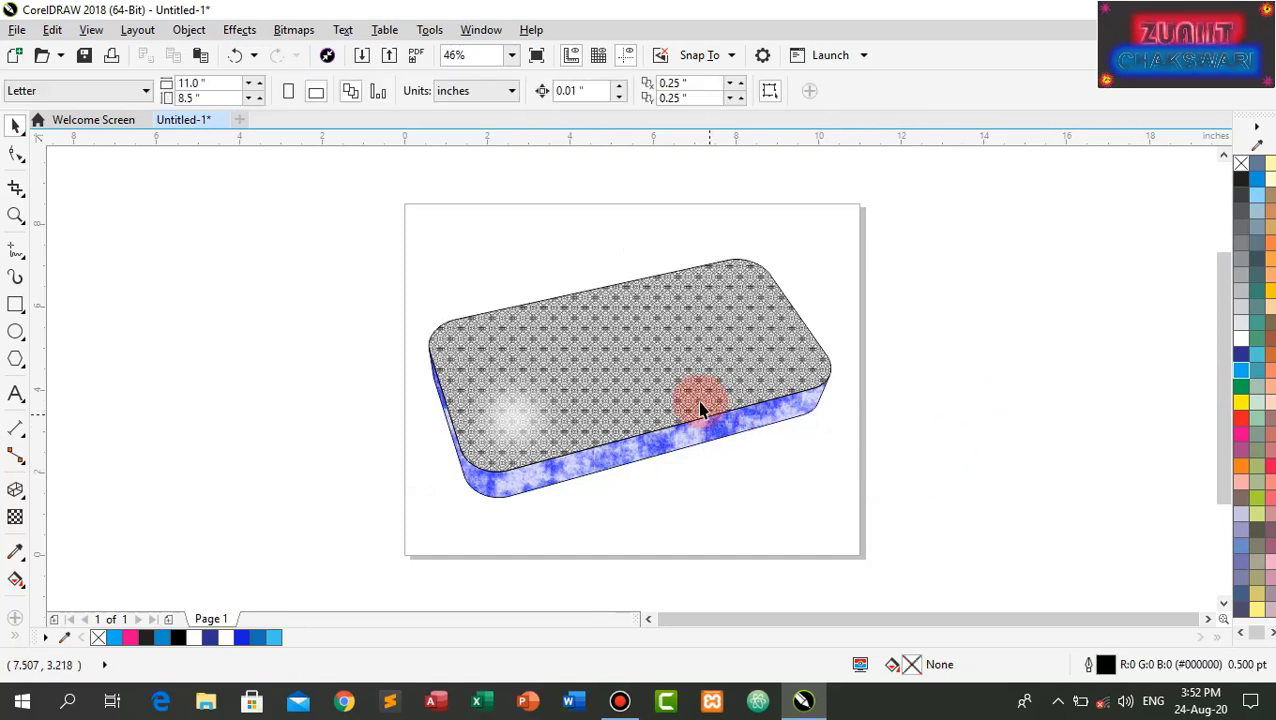
Try moving the grouped top face and highlight away from the side walls, and undo the move
{"action": "left_click_drag", "start_coordinate": [700, 404], "coordinate": [498, 421]}
{"action": "key", "text": "Escape"}
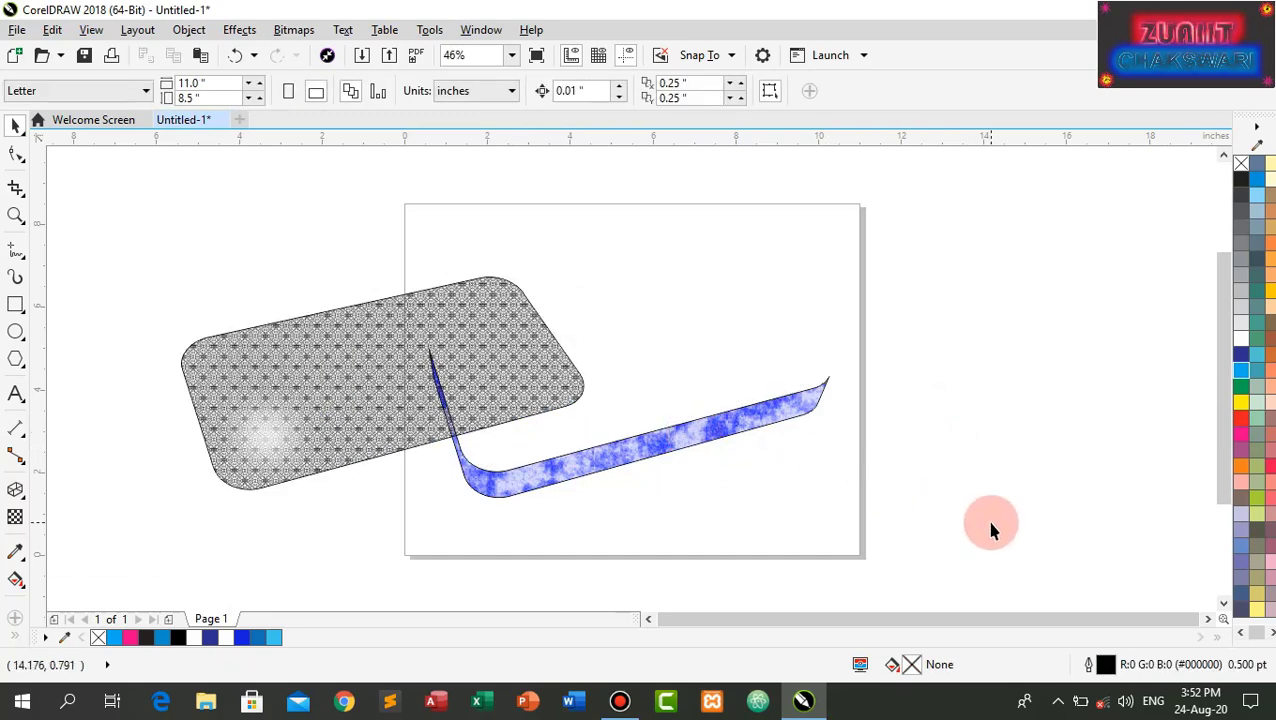
{"action": "key", "text": "ctrl+z"}
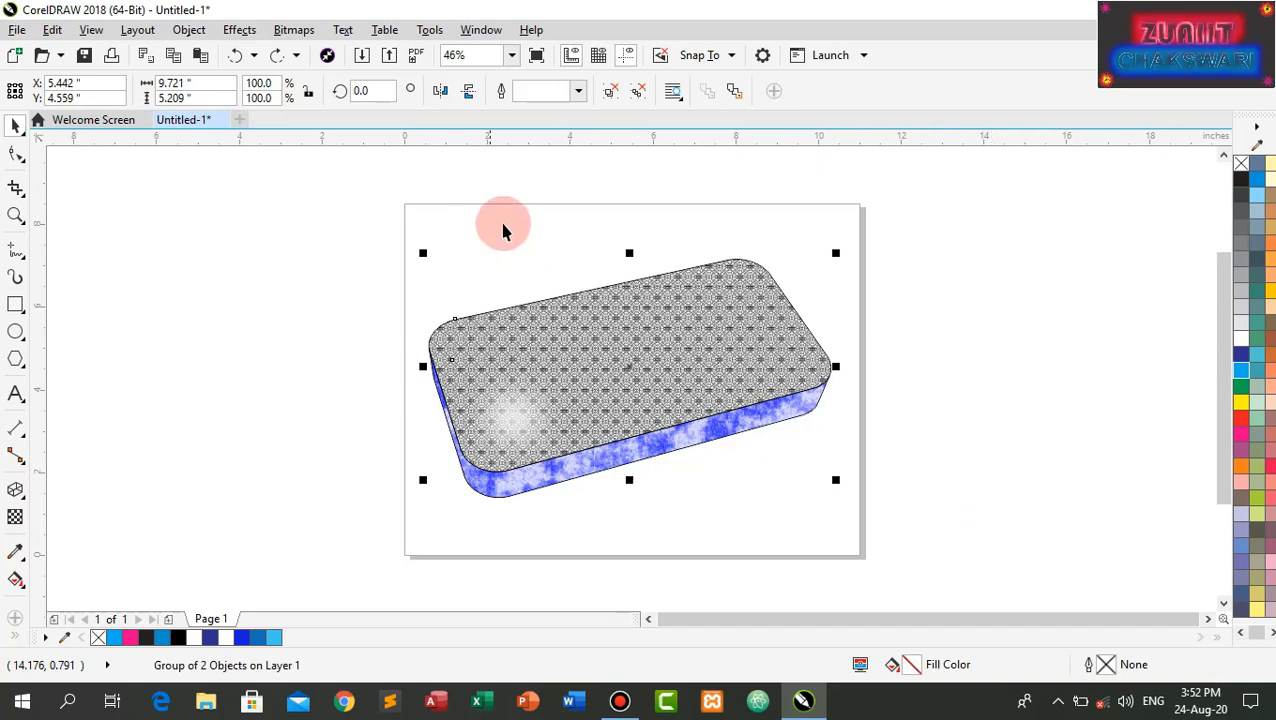
{"action": "left_click", "coordinate": [473, 262]}
Group the top face group with the side walls into one slab object and deselect it
{"action": "left_click_drag", "start_coordinate": [980, 504], "coordinate": [1004, 588]}
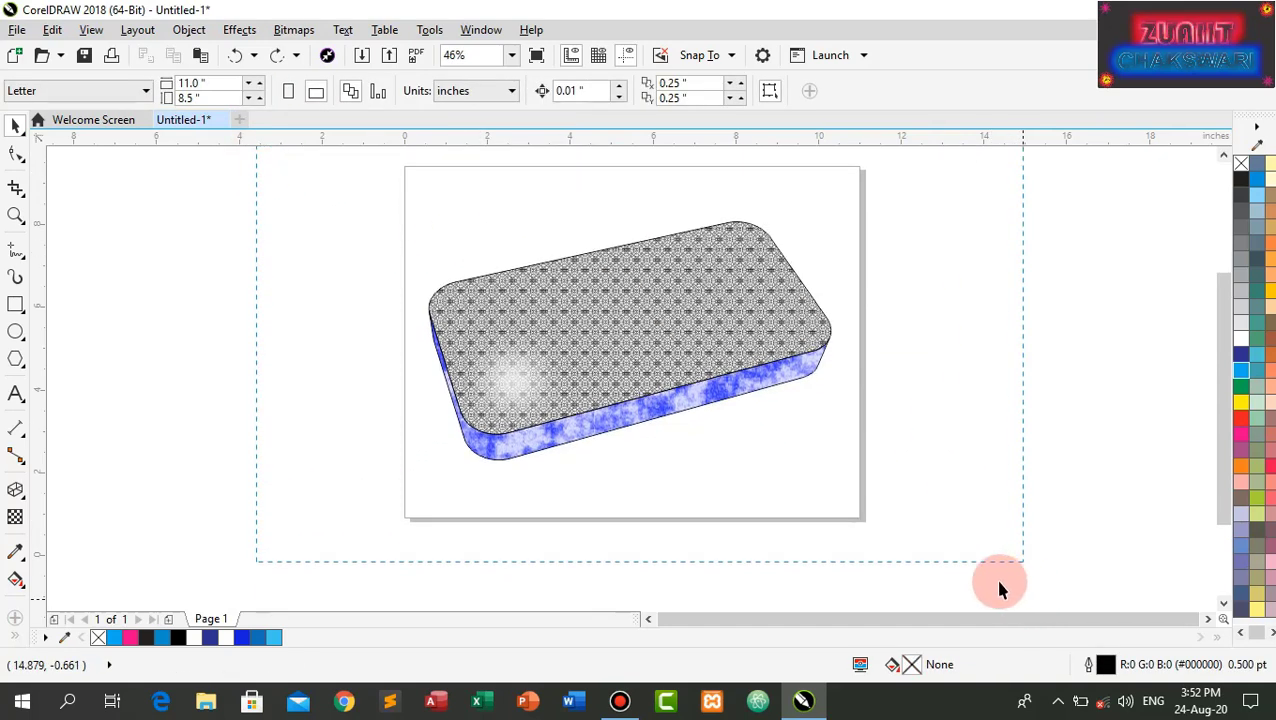
{"action": "left_click_drag", "start_coordinate": [999, 583], "coordinate": [999, 583]}
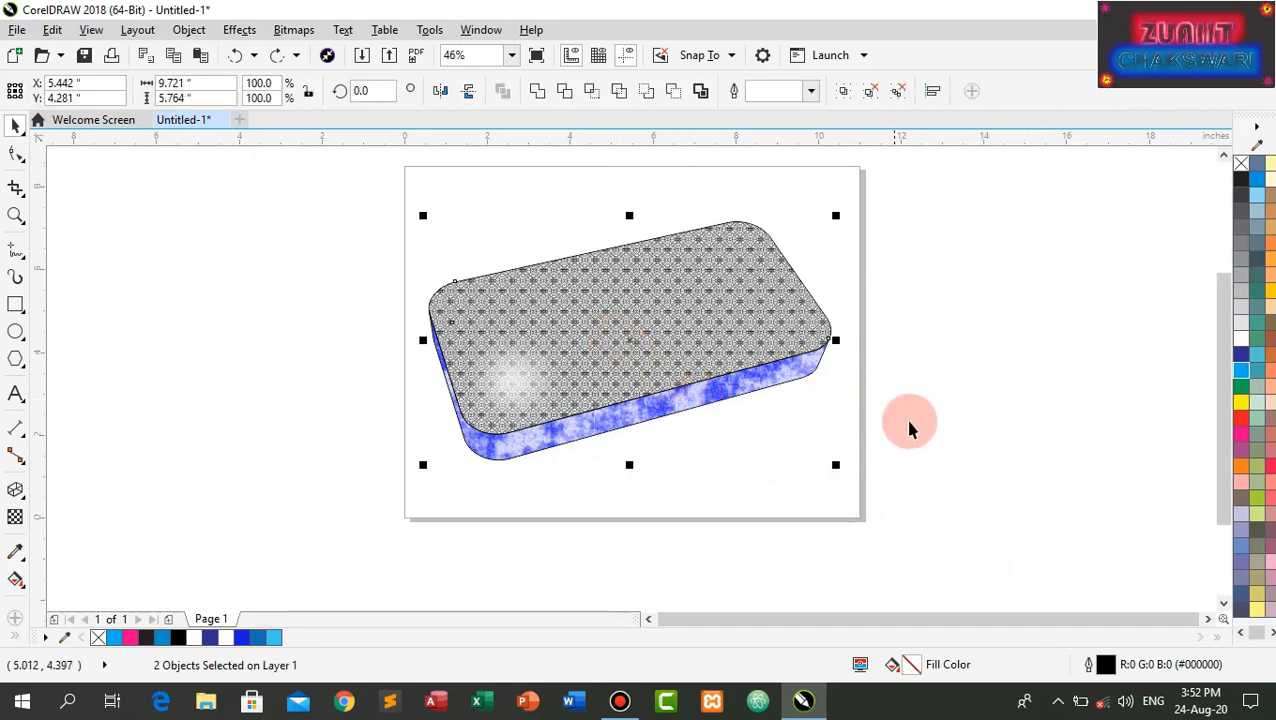
{"action": "key", "text": "ctrl+g"}
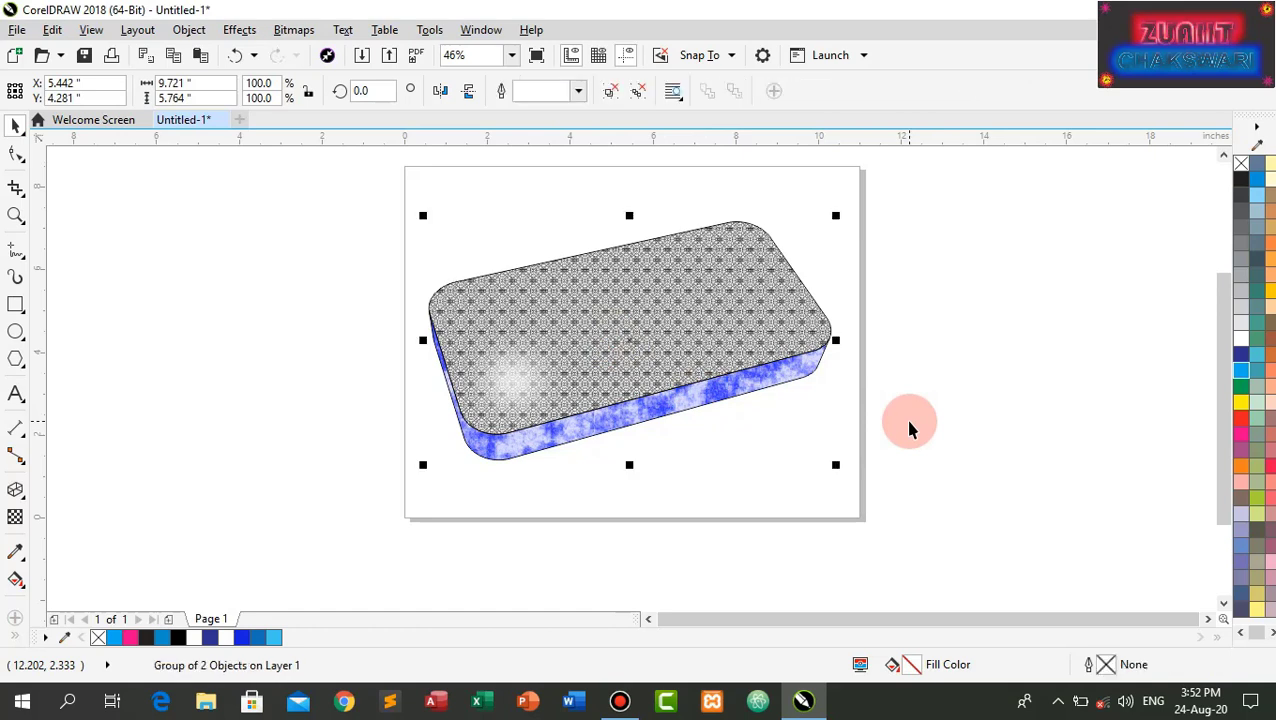
{"action": "left_click", "coordinate": [935, 380]}
Move the whole slab group to about X 7.06 and Y 3.97 inches, near the page's right edge
{"action": "left_click_drag", "start_coordinate": [700, 368], "coordinate": [818, 383]}
{"action": "key", "text": "Escape"}
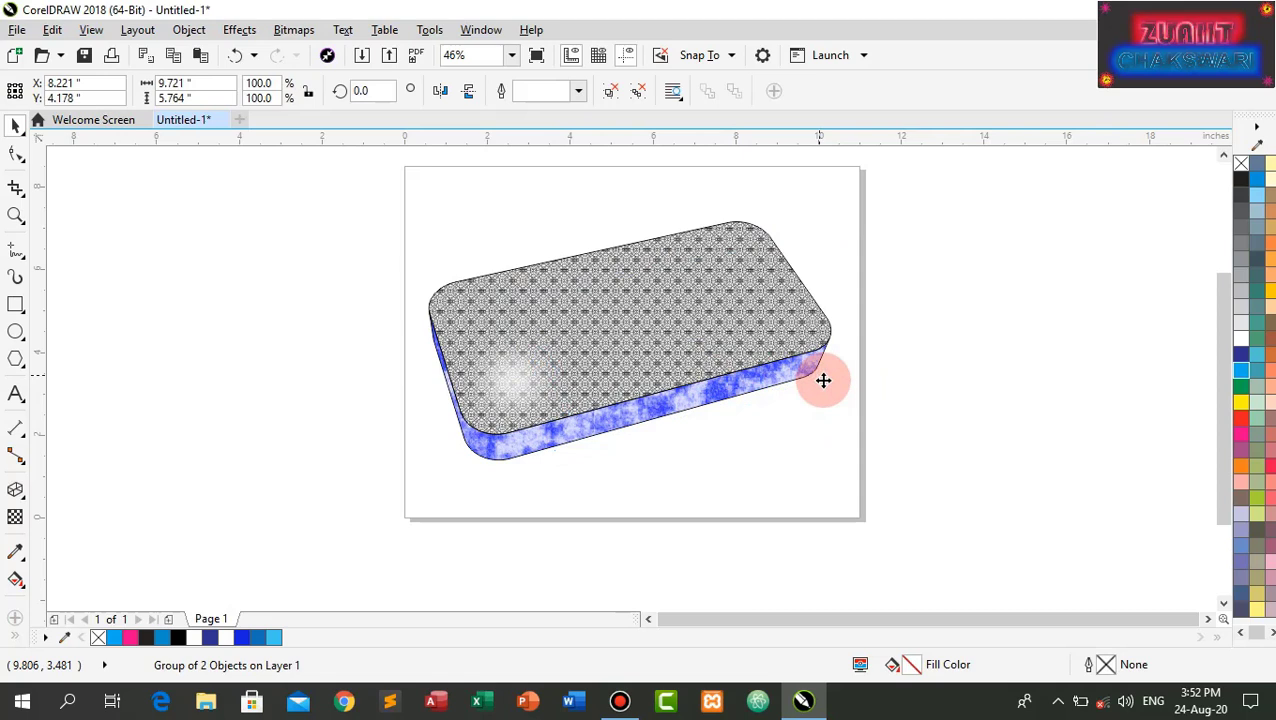
{"action": "left_click_drag", "start_coordinate": [823, 380], "coordinate": [580, 405]}
{"action": "key", "text": "Escape"}
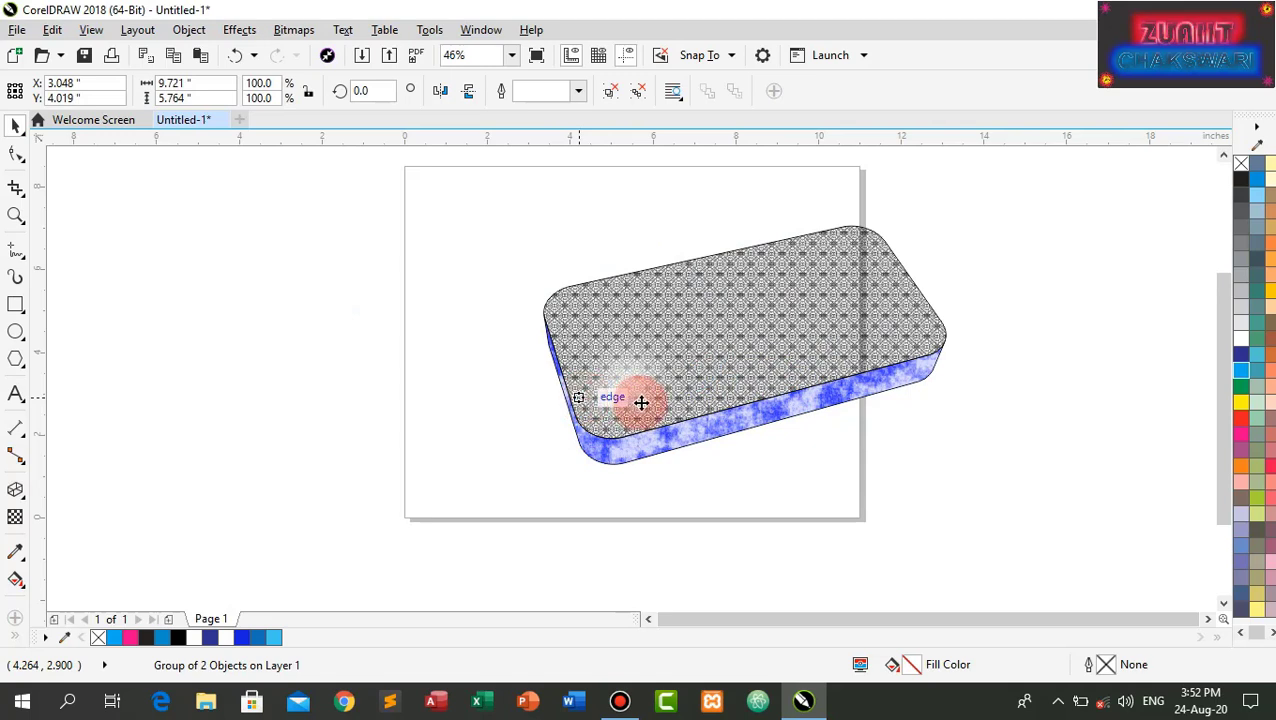
{"action": "key", "text": "Escape"}
{"action": "mouse_move", "coordinate": [567, 376]}
{"action": "left_mouse_down"}
{"action": "mouse_move", "coordinate": [740, 384]}
{"action": "mouse_move", "coordinate": [688, 368]}
{"action": "left_mouse_up"}
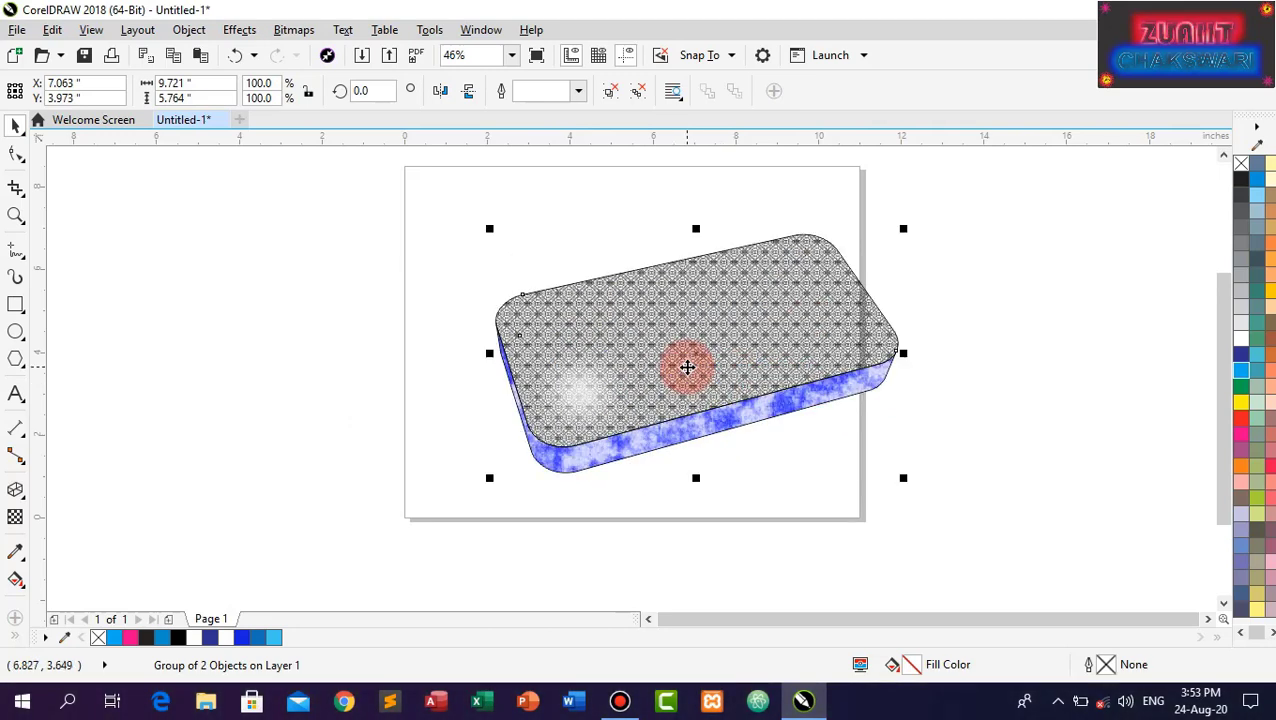